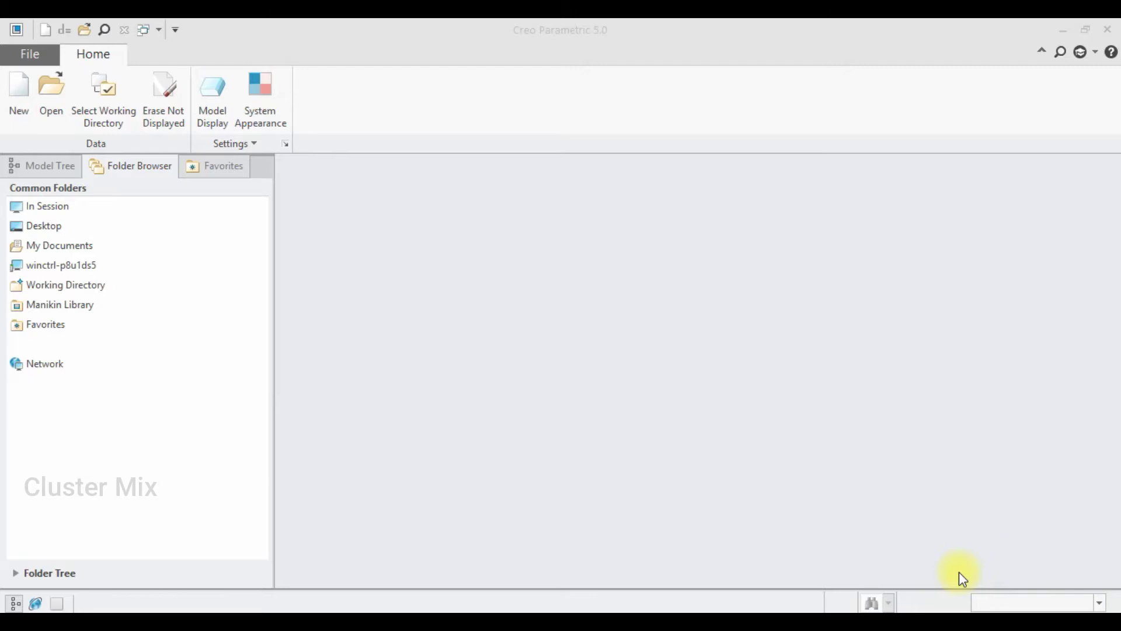
- Create a new solid part without the default template, based on the mmns_part_solid template
click(28, 103)
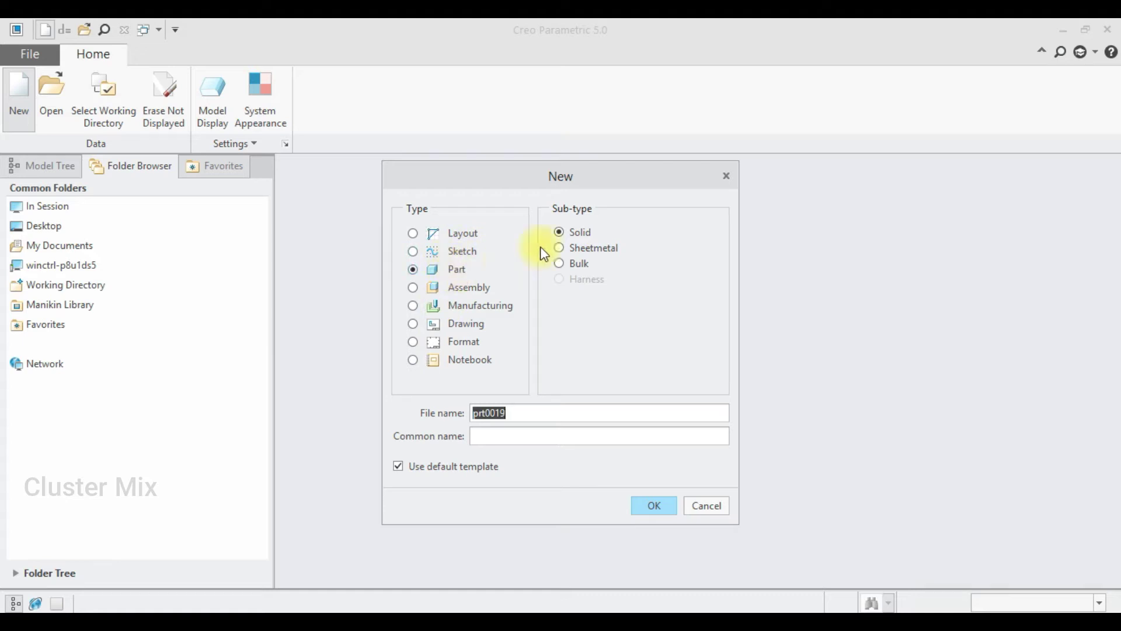
click(428, 474)
click(654, 505)
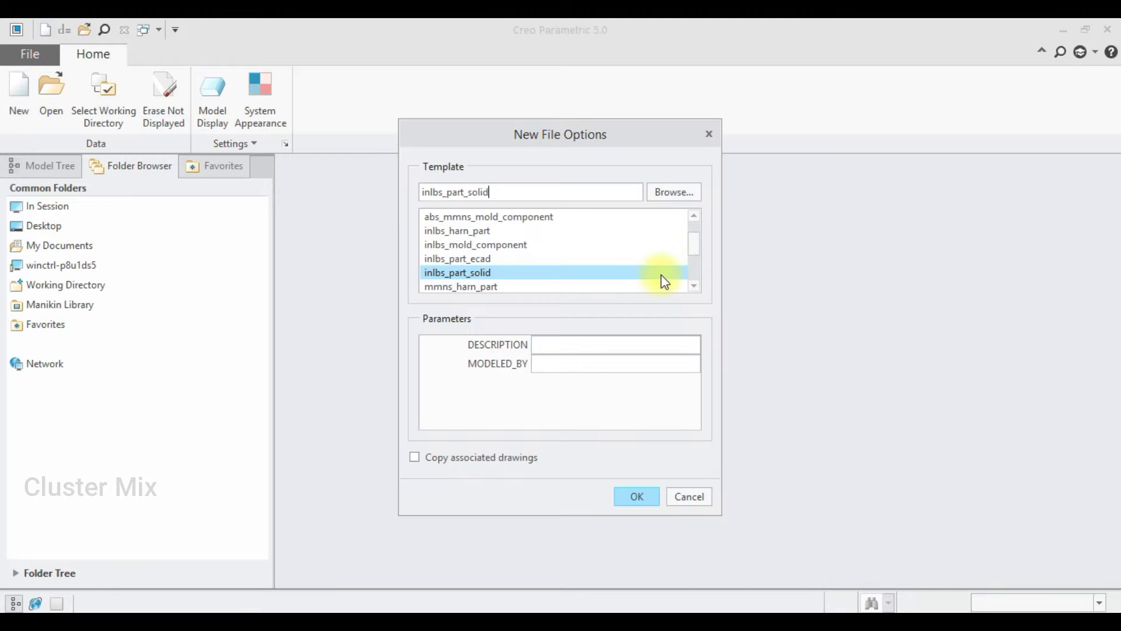
drag(694, 250, 600, 280)
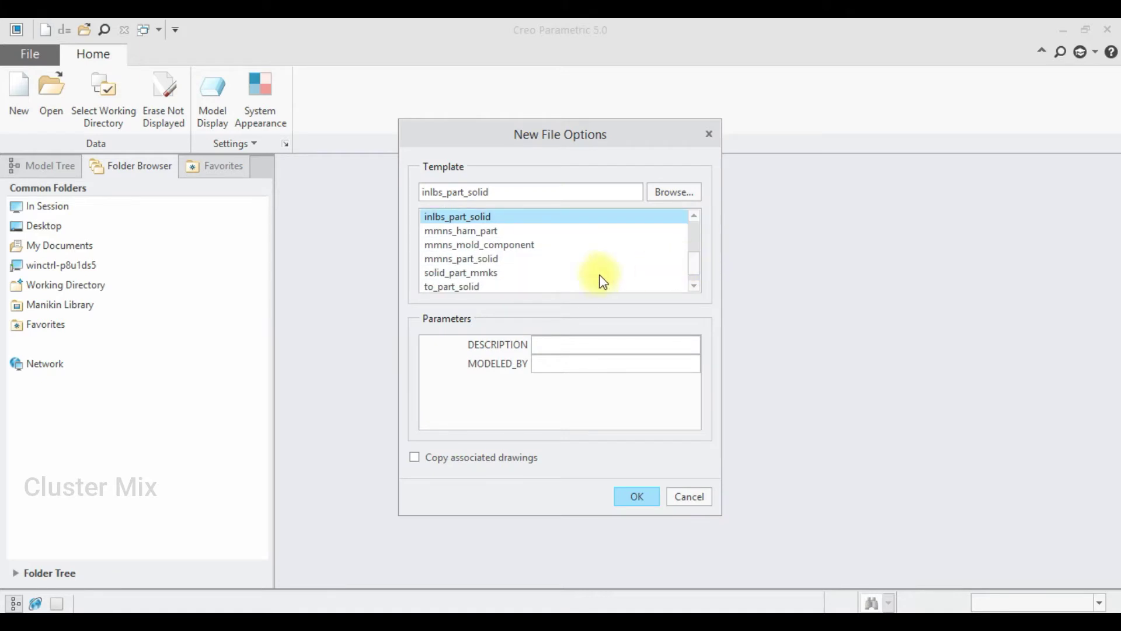
double_click(460, 261)
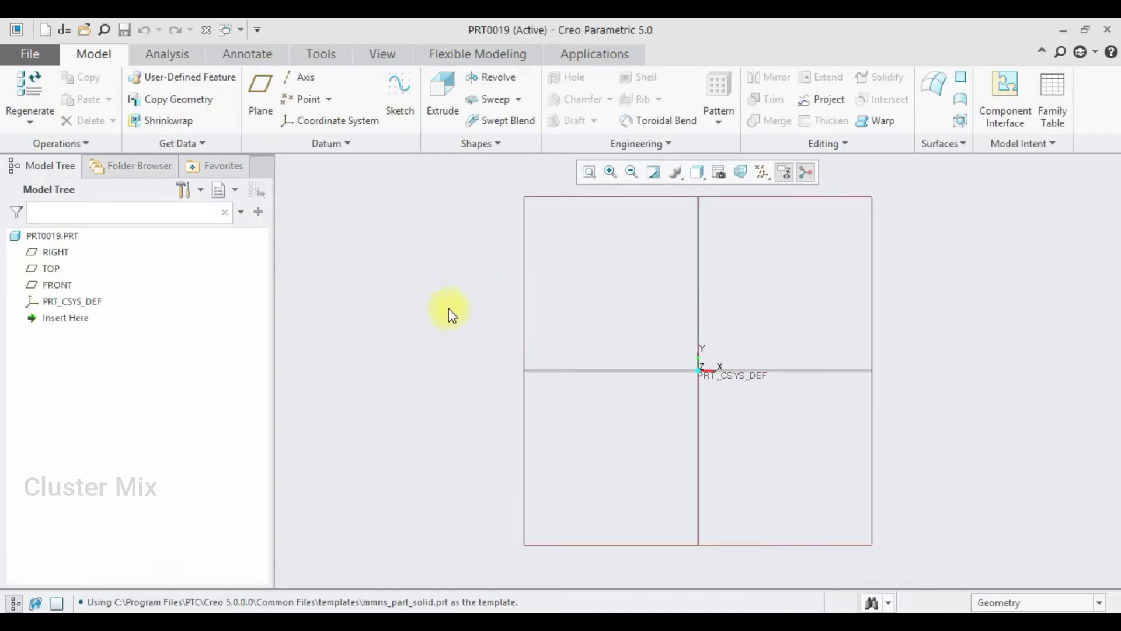
- Sketch a circle about 225 mm in diameter on the FRONT plane, centred on the origin
click(541, 201)
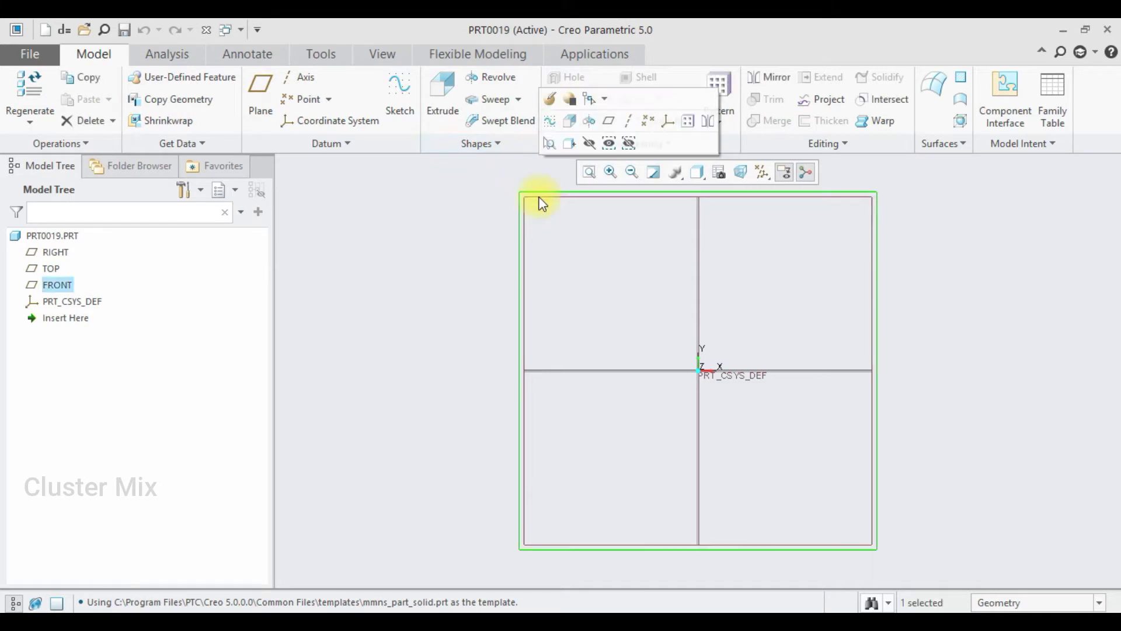
click(553, 124)
click(20, 121)
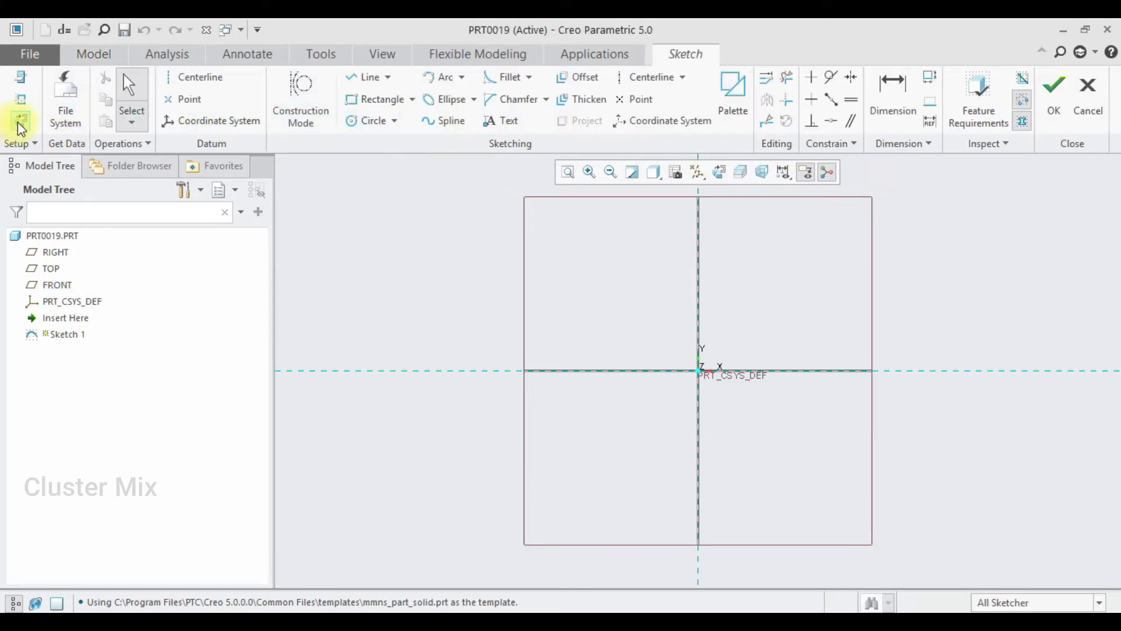
click(354, 120)
click(701, 376)
click(654, 313)
middle_click(603, 327)
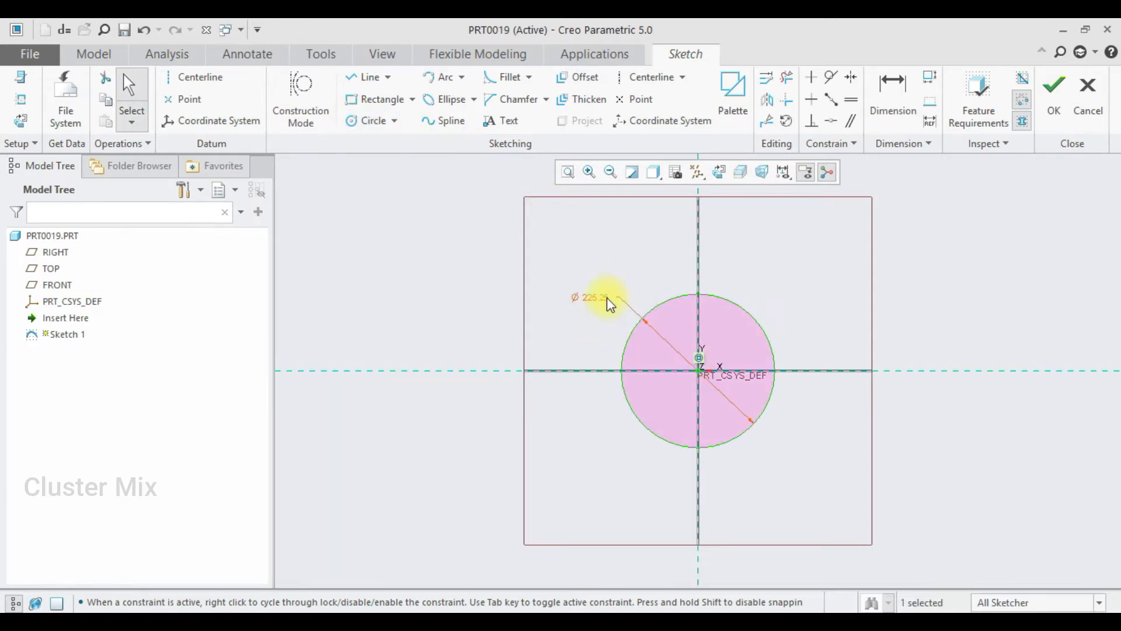
- Set the circle's diameter to 500 mm and finish the sketch
double_click(606, 299)
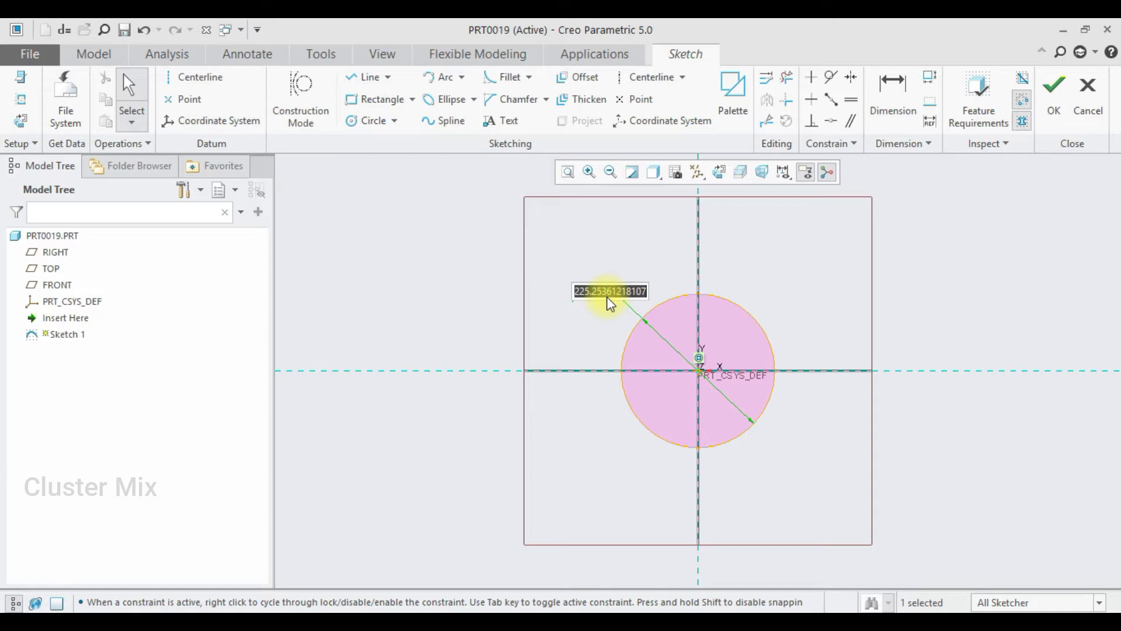
text(500)
key(Return)
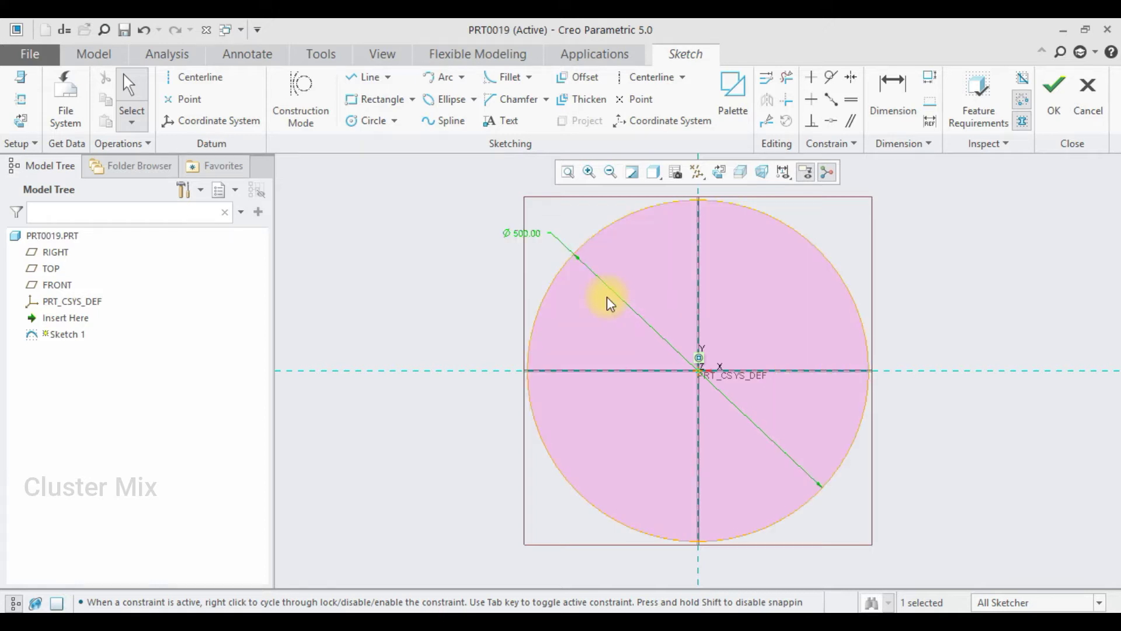
click(1047, 108)
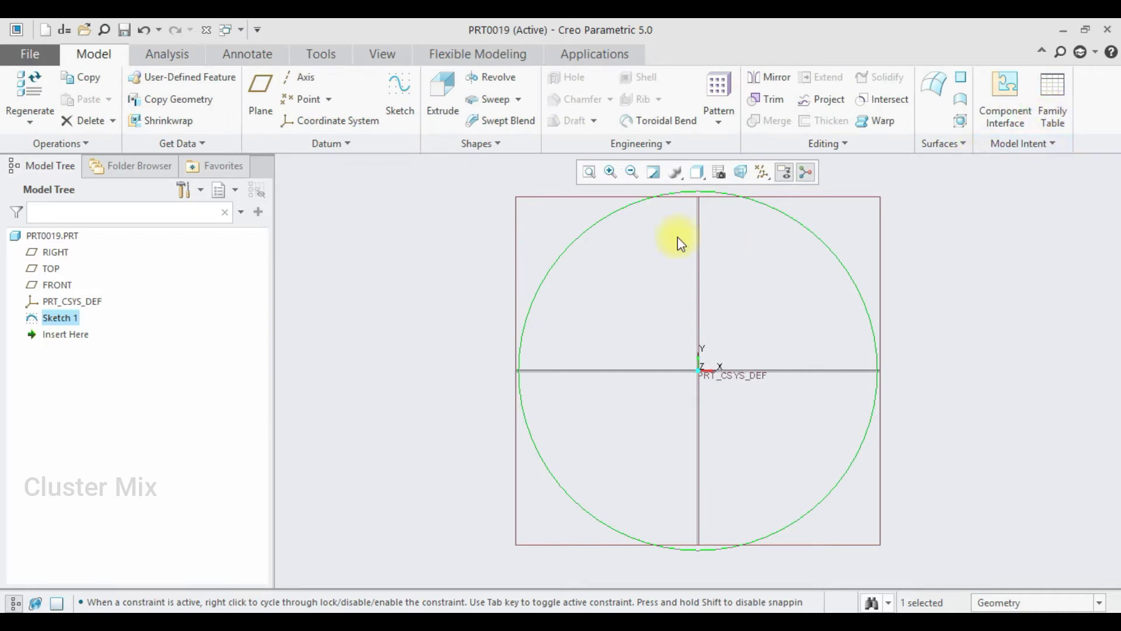
- Extrude the circle sketch to a depth of 150 mm as a solid disc
click(443, 96)
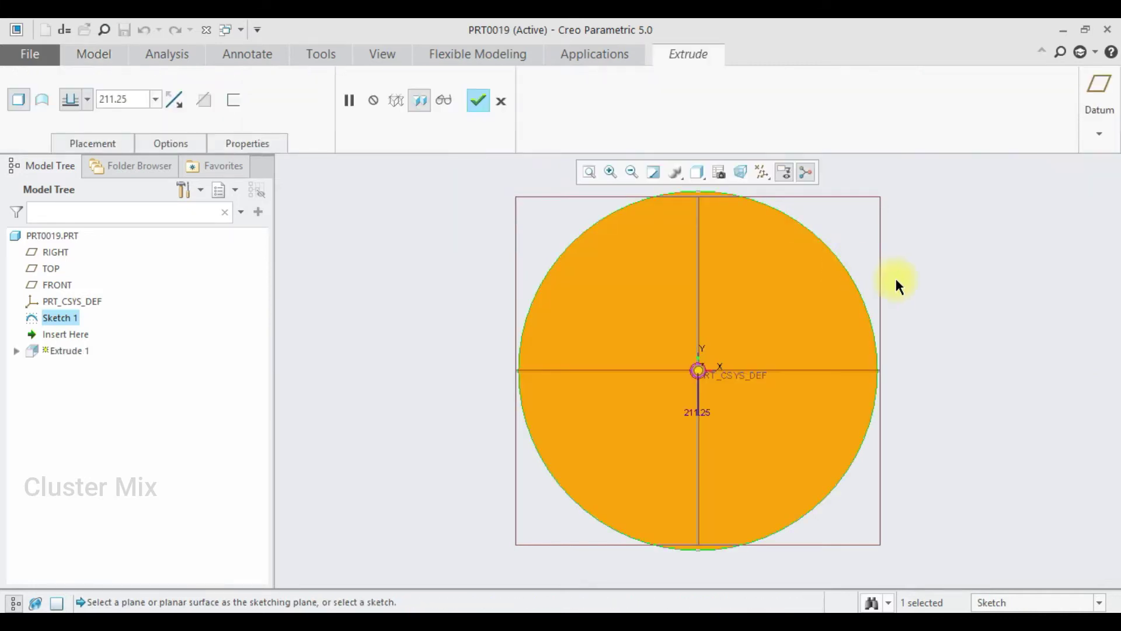
double_click(129, 98)
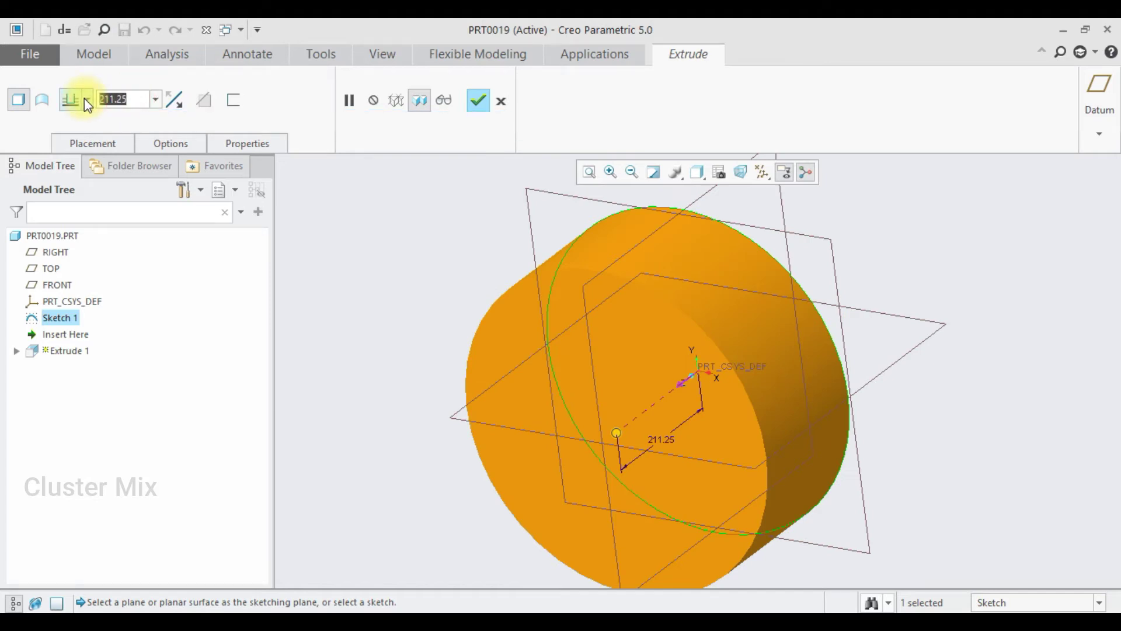
text(150)
key(Return)
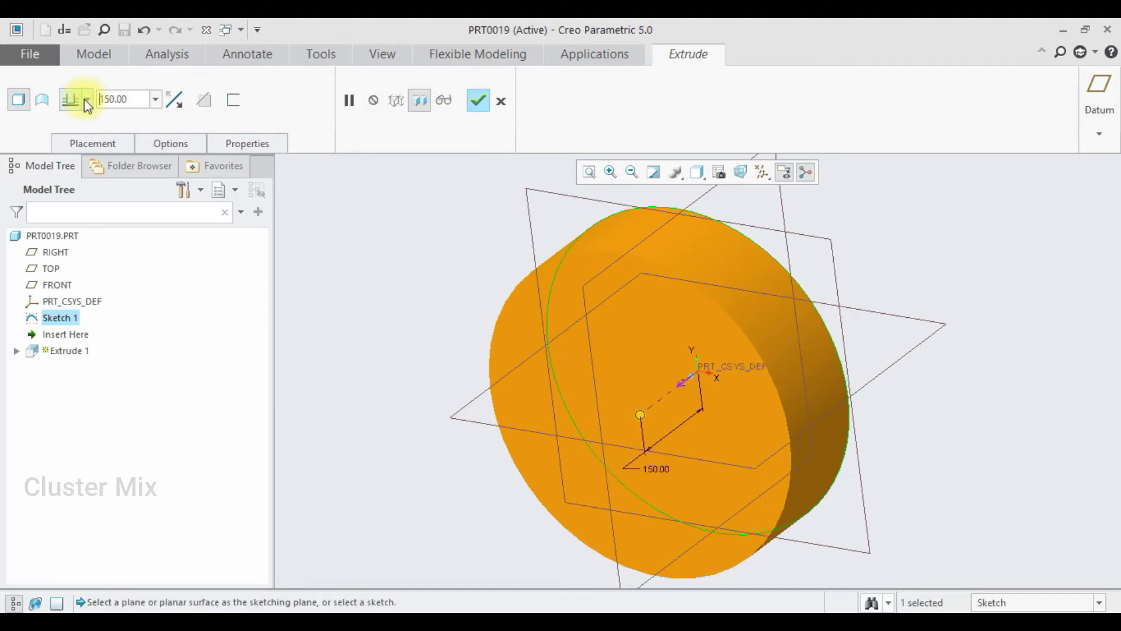
click(479, 100)
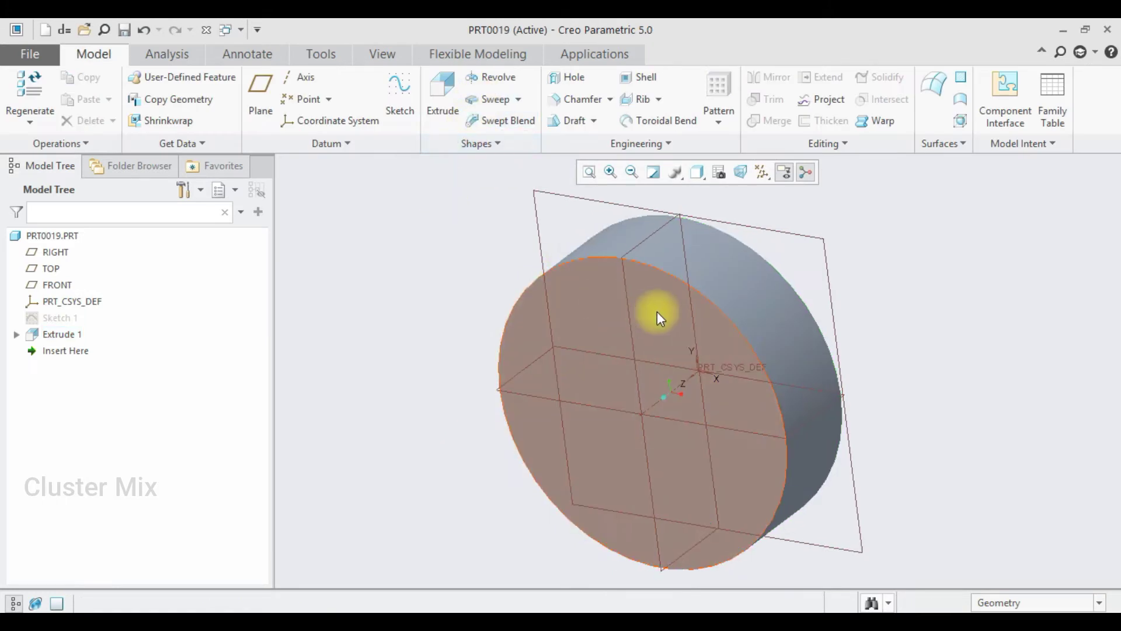
- Start a sketch on the disc's front face and draw a horizontal line about 46 mm long above the disc, crossing the vertical reference
click(663, 307)
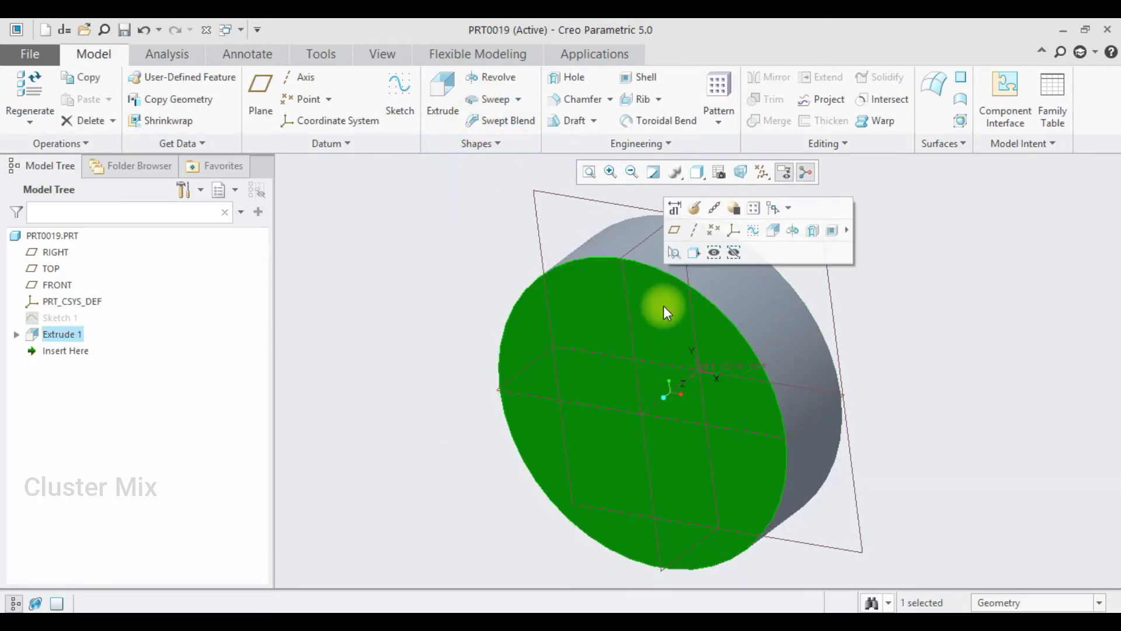
click(752, 232)
click(27, 119)
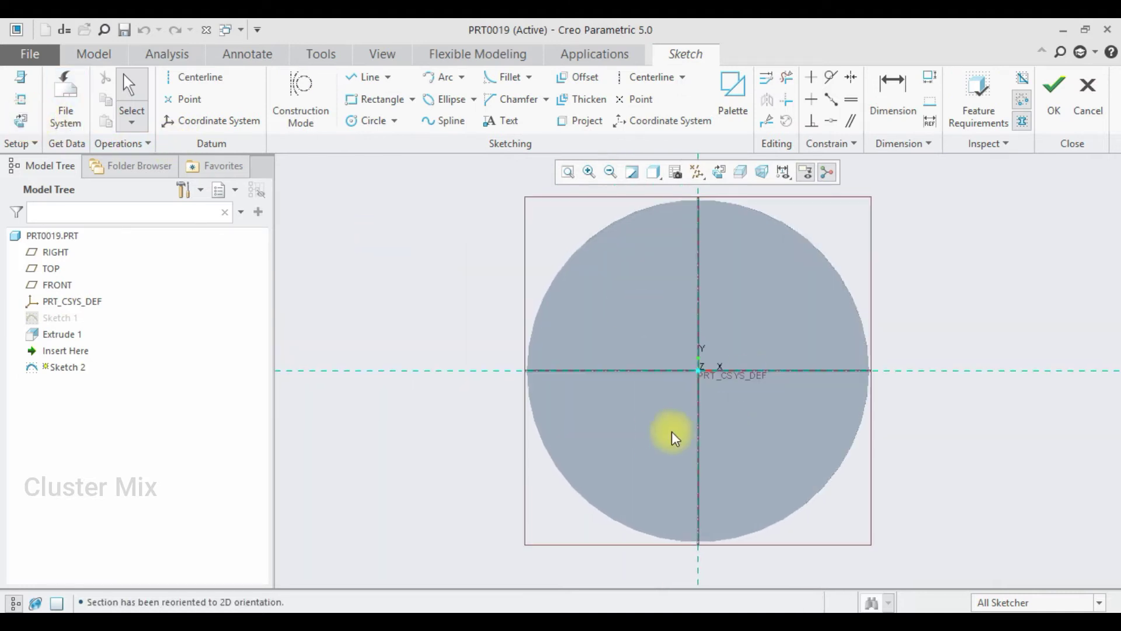
scroll(677, 403, up, 3)
scroll(683, 284, down, 3)
click(366, 78)
click(653, 281)
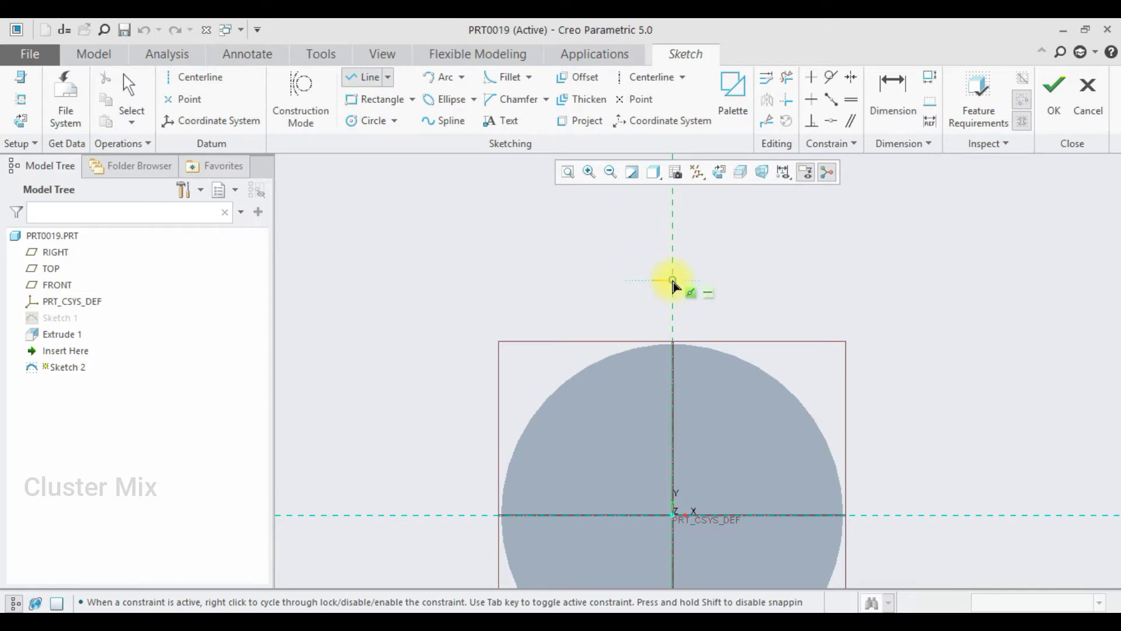
click(683, 281)
middle_click(691, 265)
middle_click(691, 266)
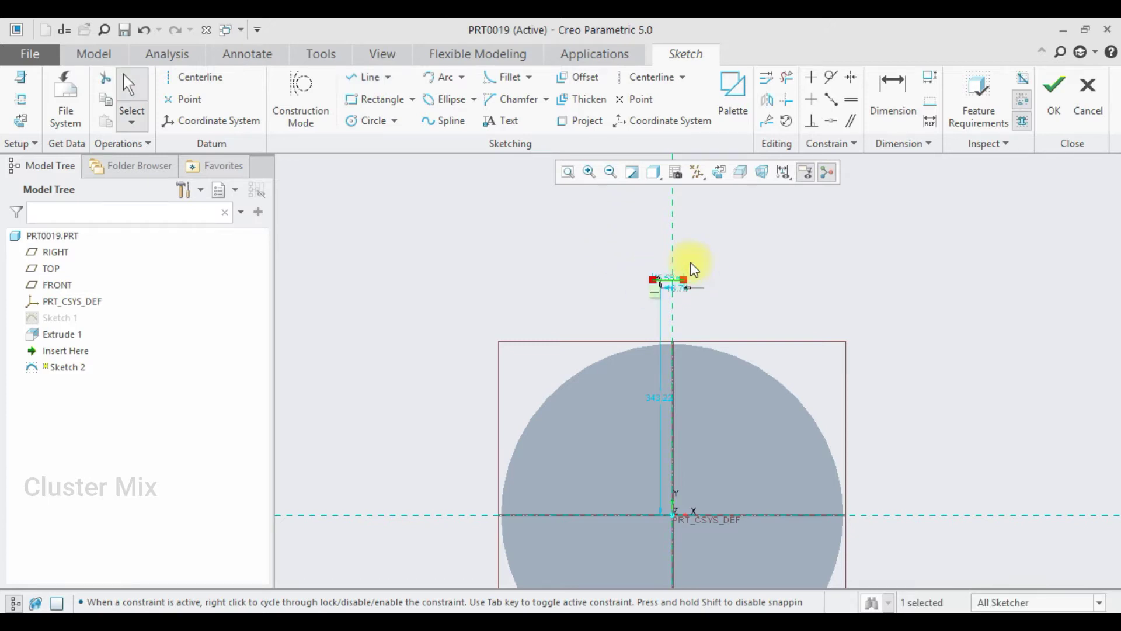
- Set the short line's length to 30 mm and its right end's offset from the vertical reference to 15 mm
scroll(683, 270, down, 3)
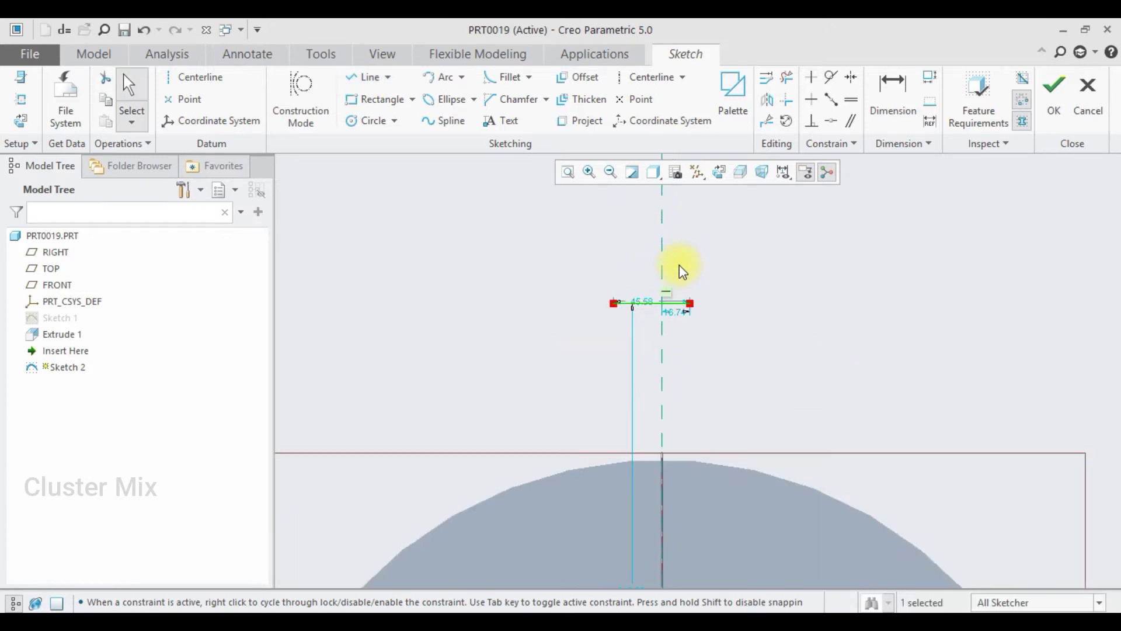
double_click(640, 302)
scroll(675, 312, up, 2)
text(3)
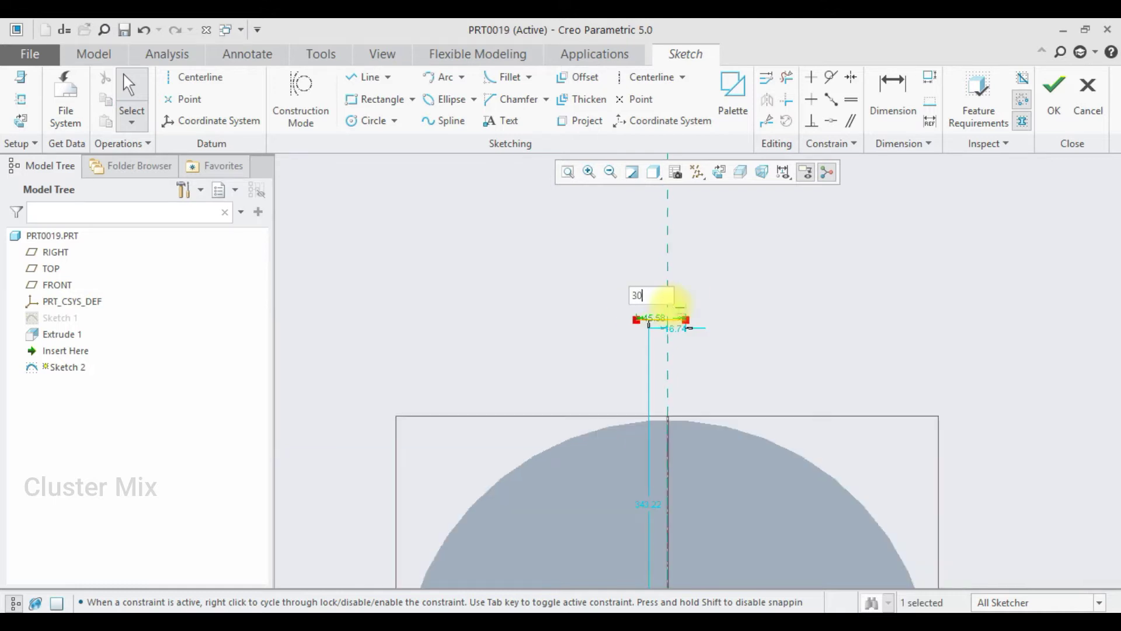
text(0)
key(Return)
- Dimension the short line's height above the horizontal reference and set it to 320 mm
click(891, 100)
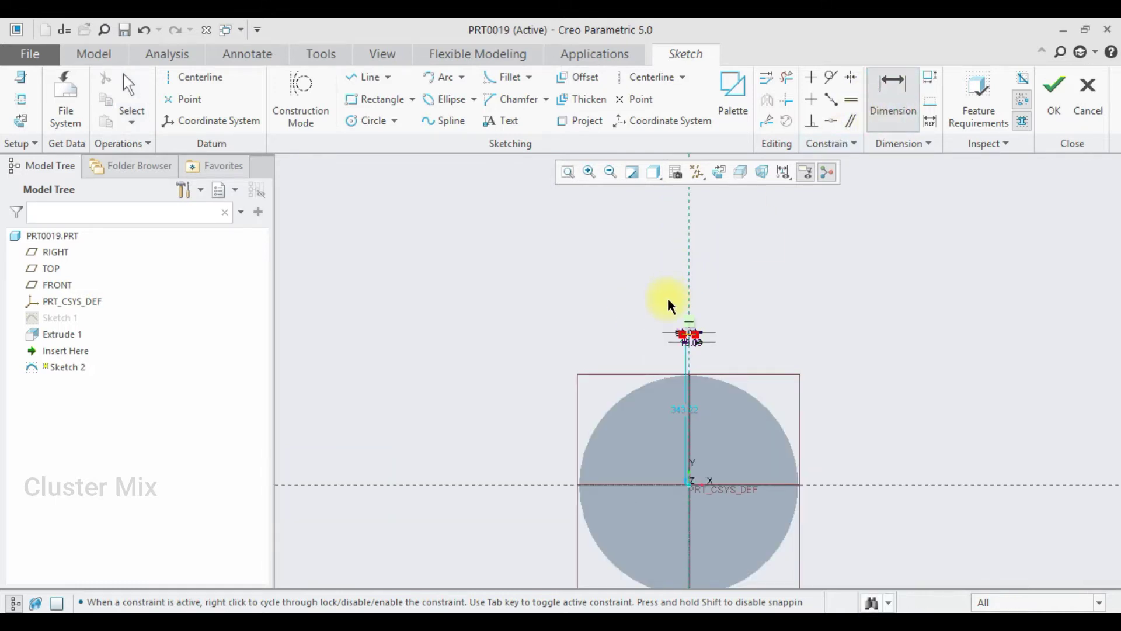
scroll(693, 334, down, 3)
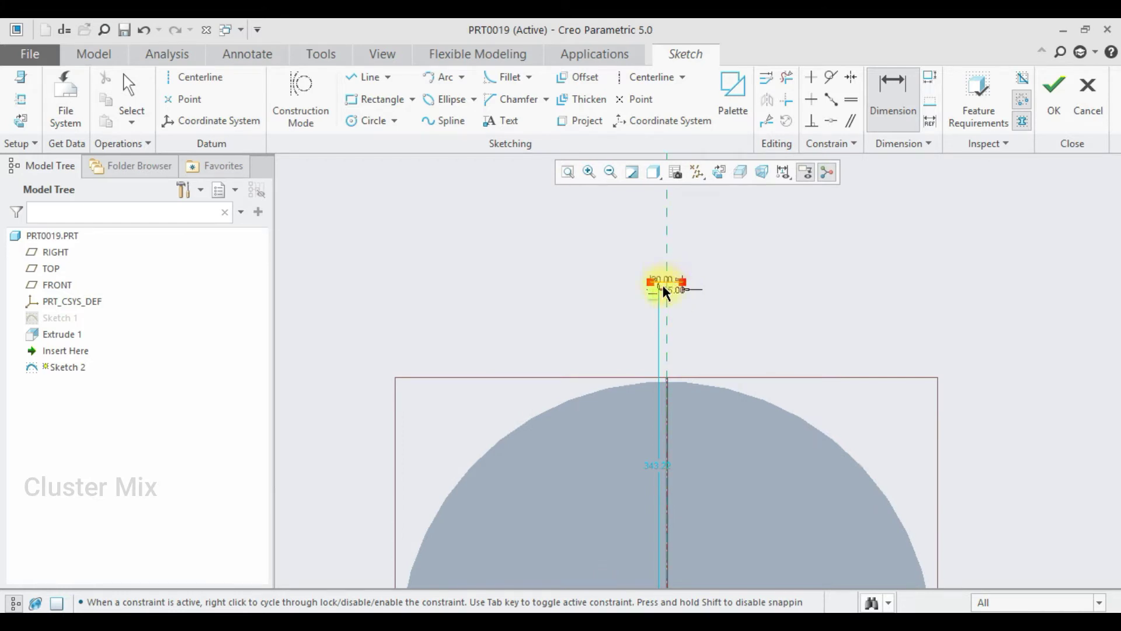
scroll(665, 292, down, 3)
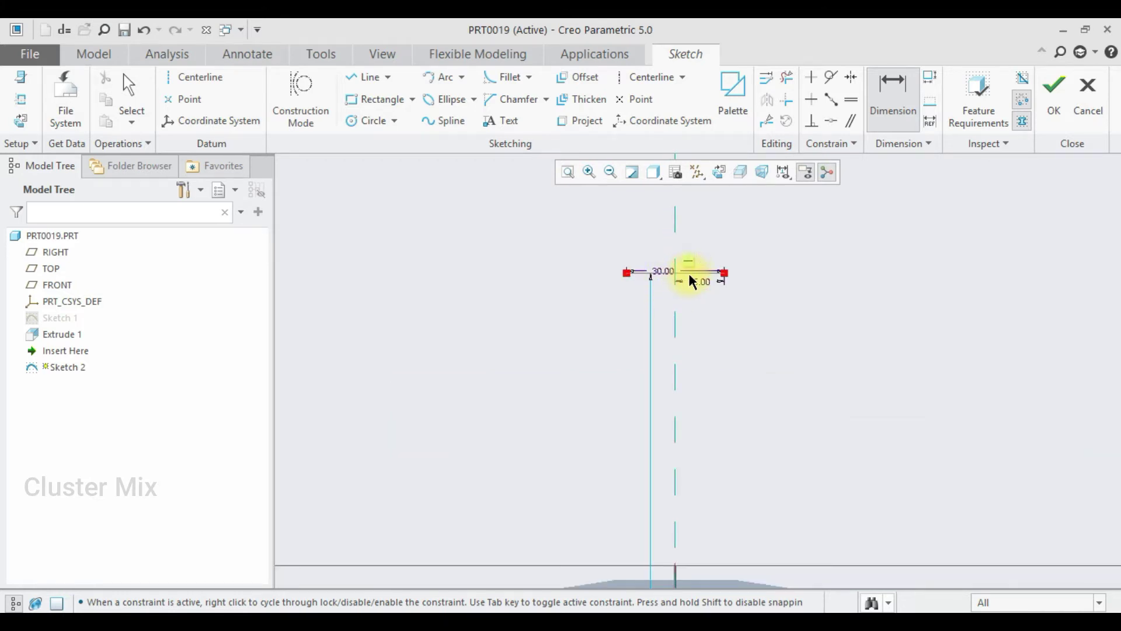
scroll(668, 275, up, 4)
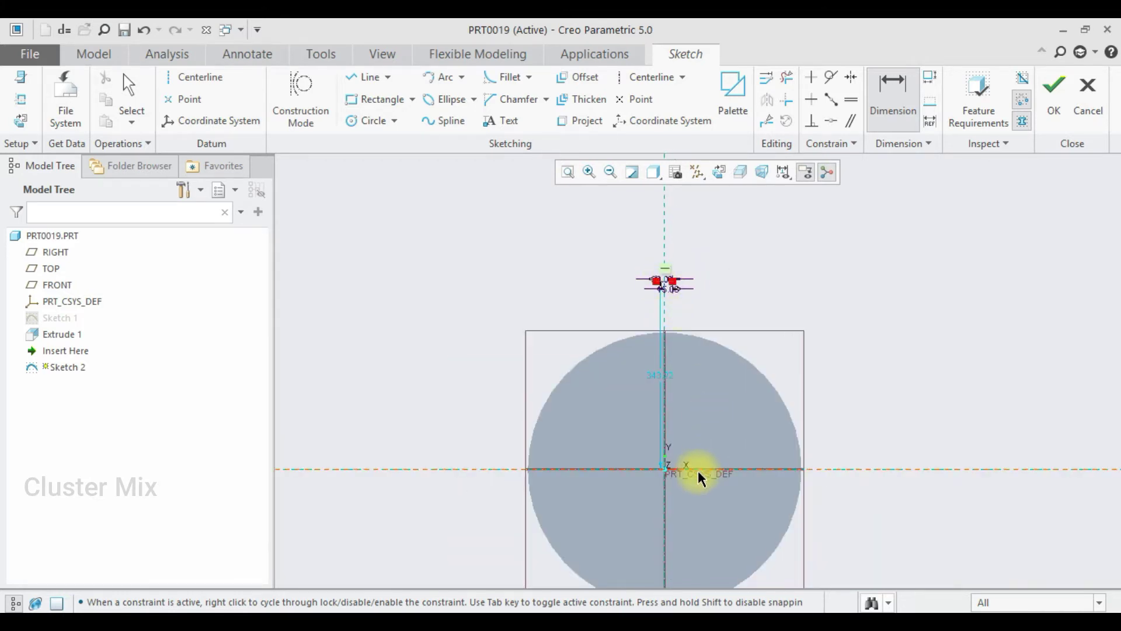
click(699, 478)
middle_click(858, 369)
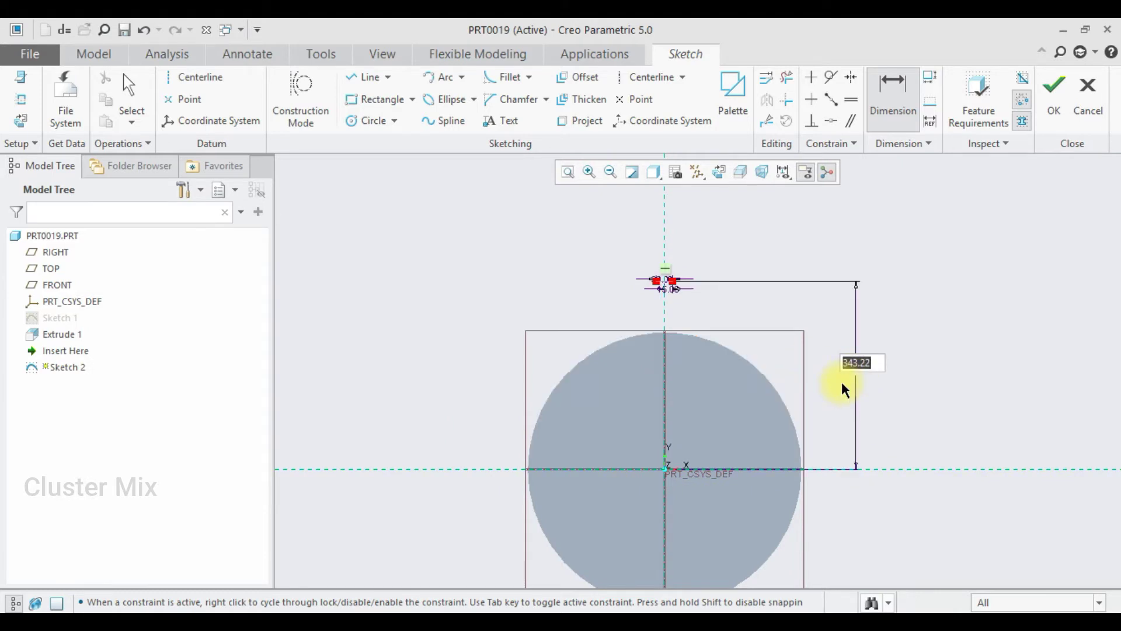
text(320)
key(Return)
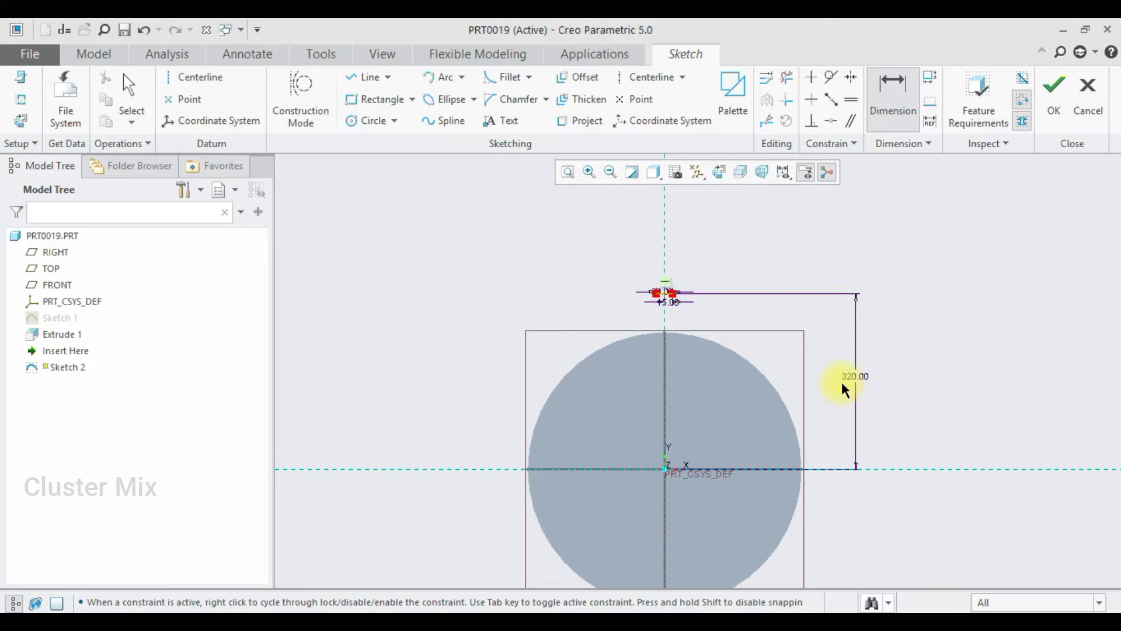
- Draw an arc from the short line's left end down to the disc's edge and set its radius to 130 mm
click(432, 78)
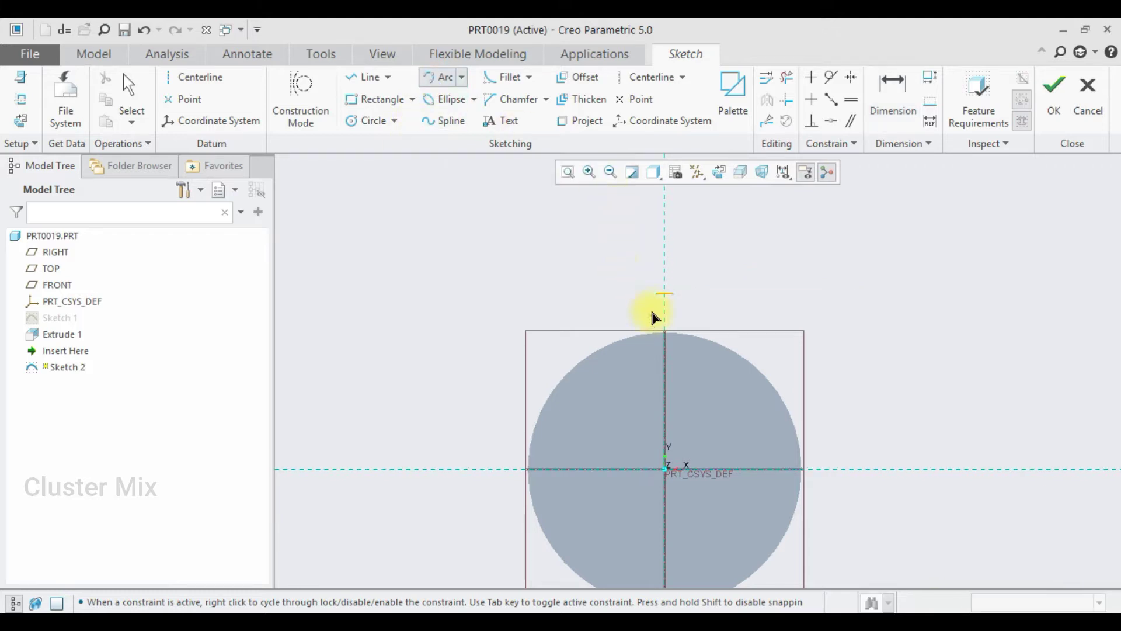
click(655, 294)
click(646, 327)
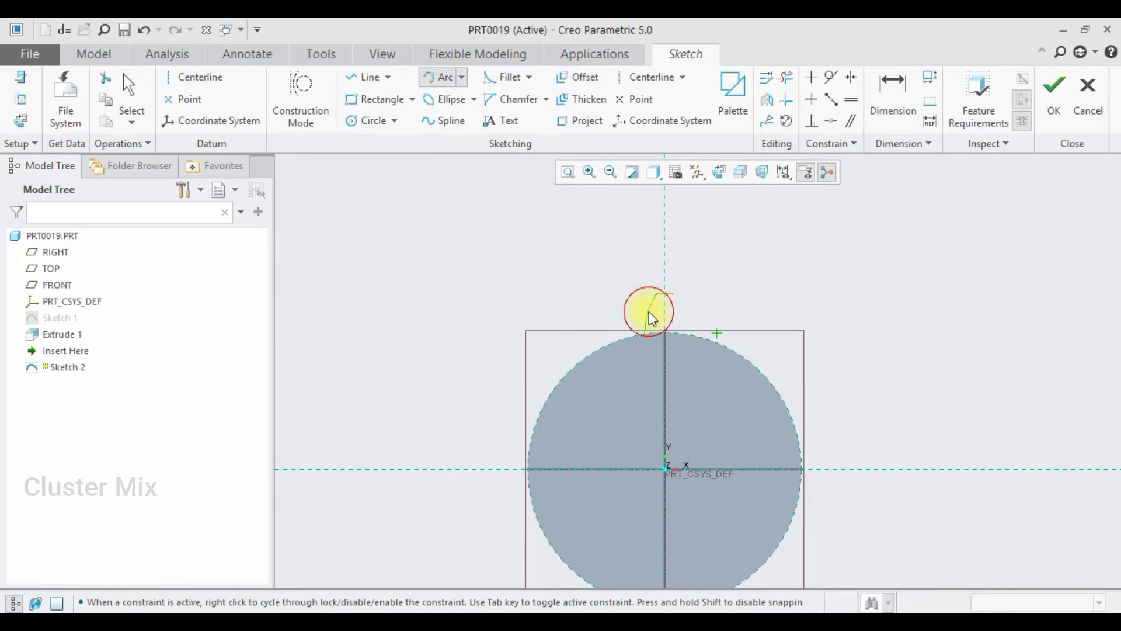
click(727, 298)
scroll(654, 304, up, 3)
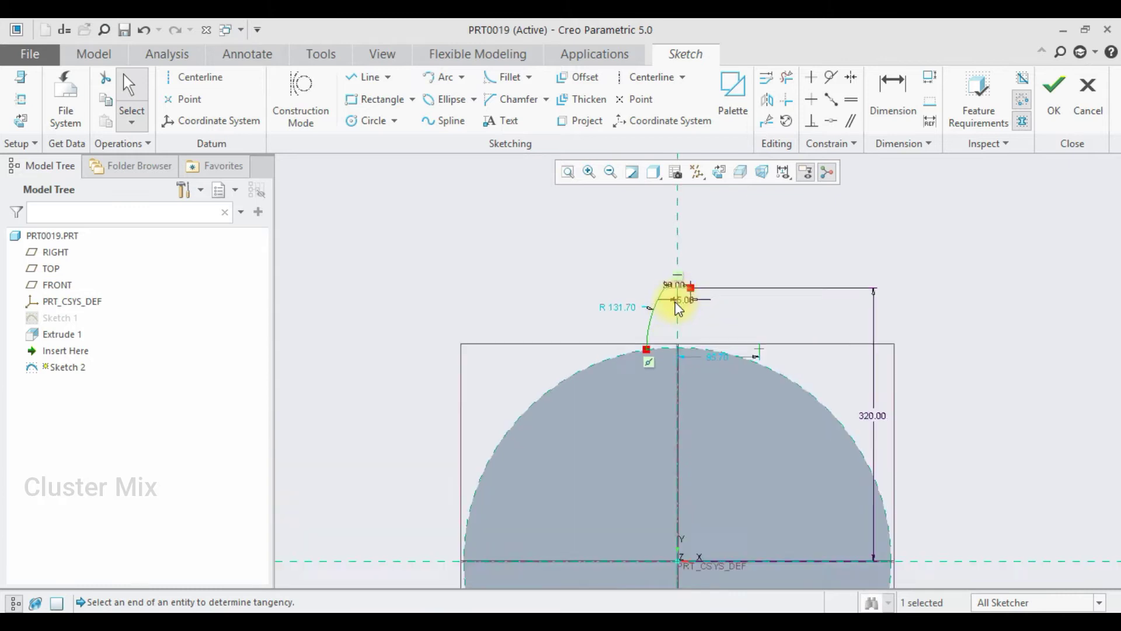
double_click(619, 309)
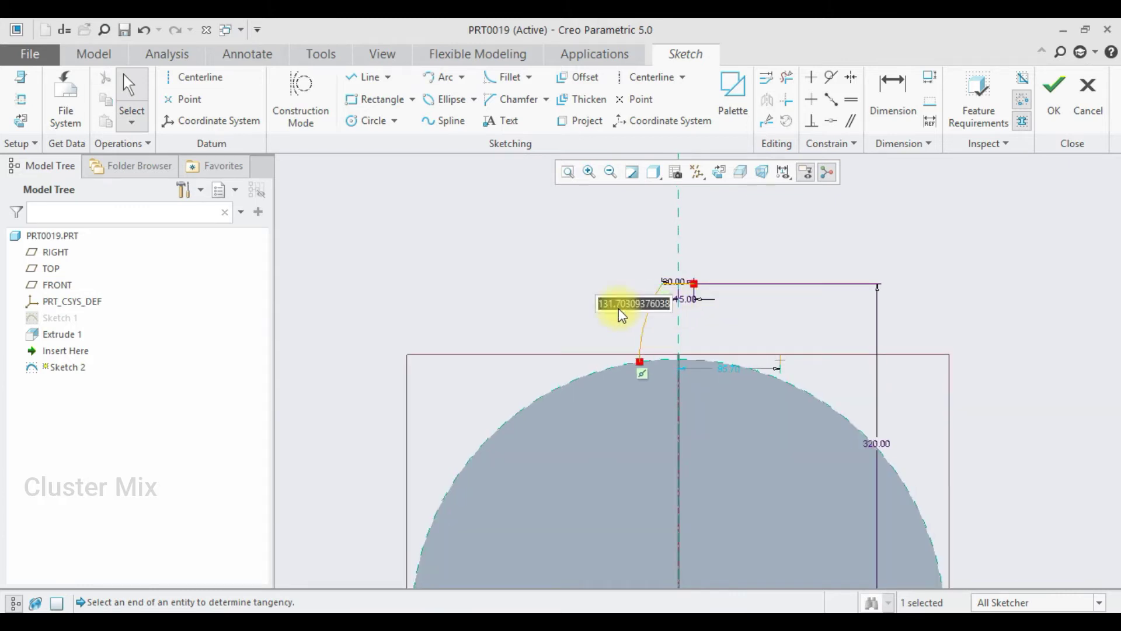
text(130)
key(Return)
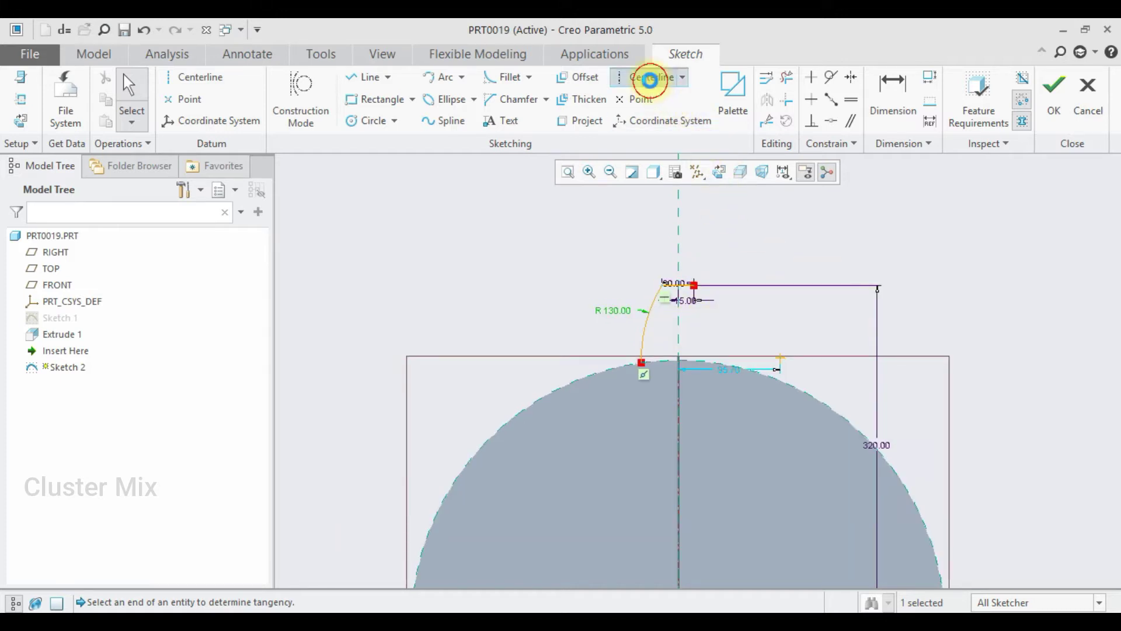
- Draw a vertical centerline along the vertical reference through the disc's centre
click(649, 77)
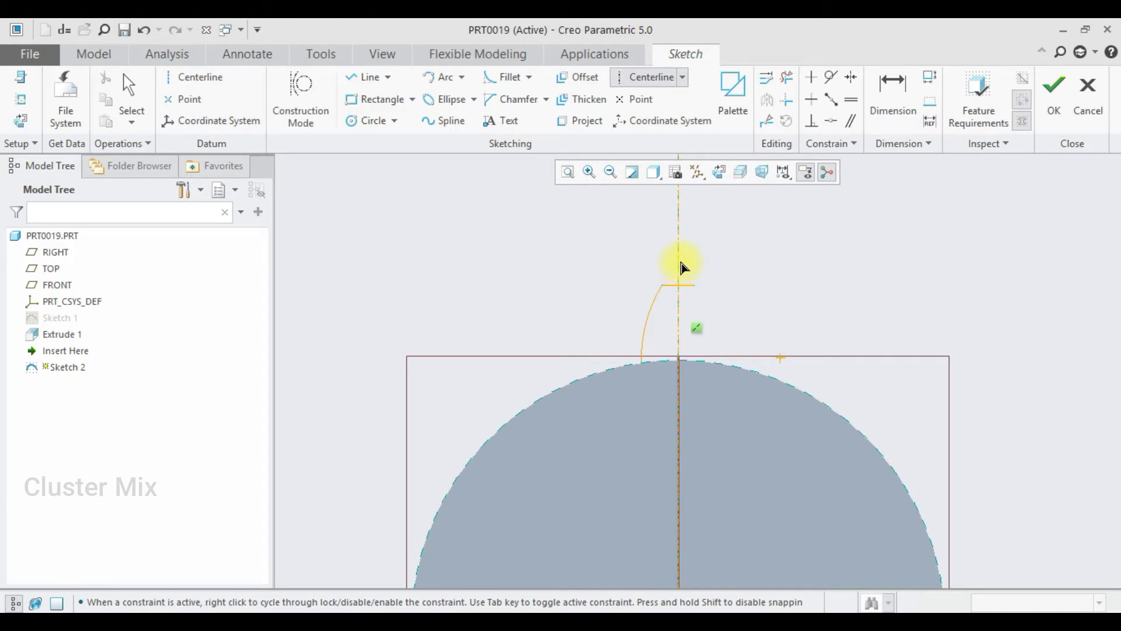
scroll(730, 263, down, 1)
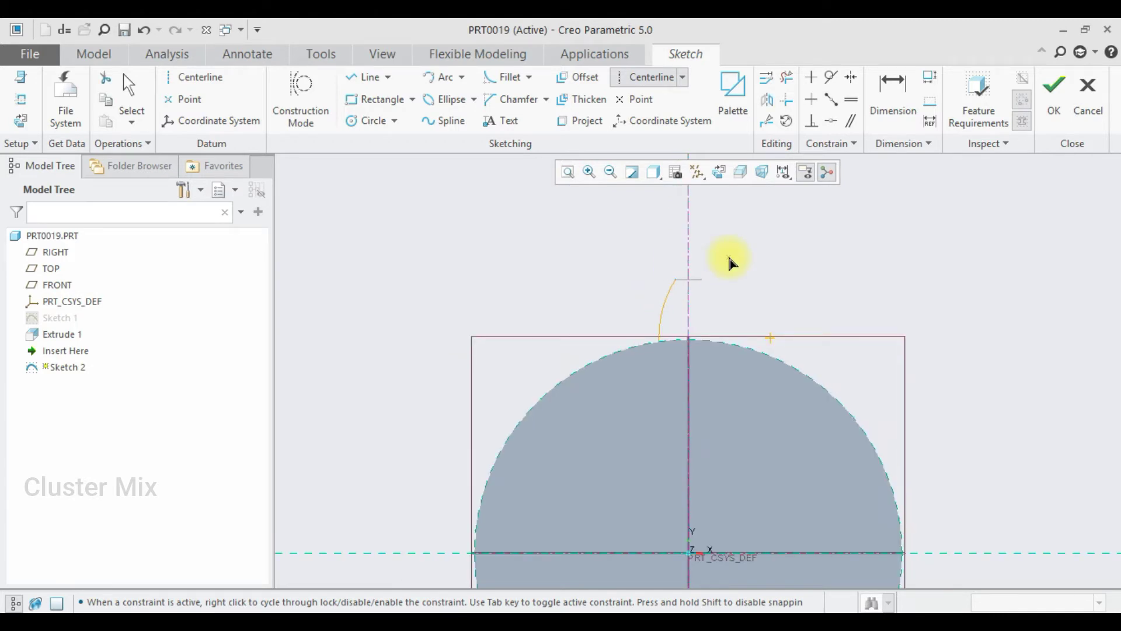
middle_click(671, 296)
- Mirror the tooth's arc about the vertical centerline and delete the conflicting 15 mm dimension
click(671, 295)
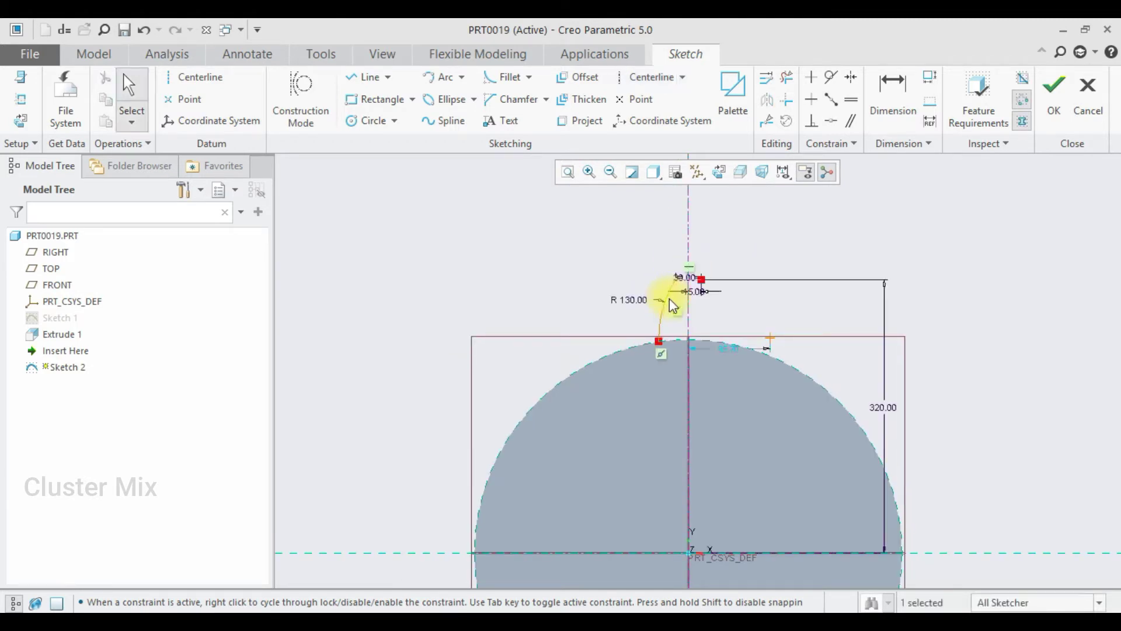
click(766, 104)
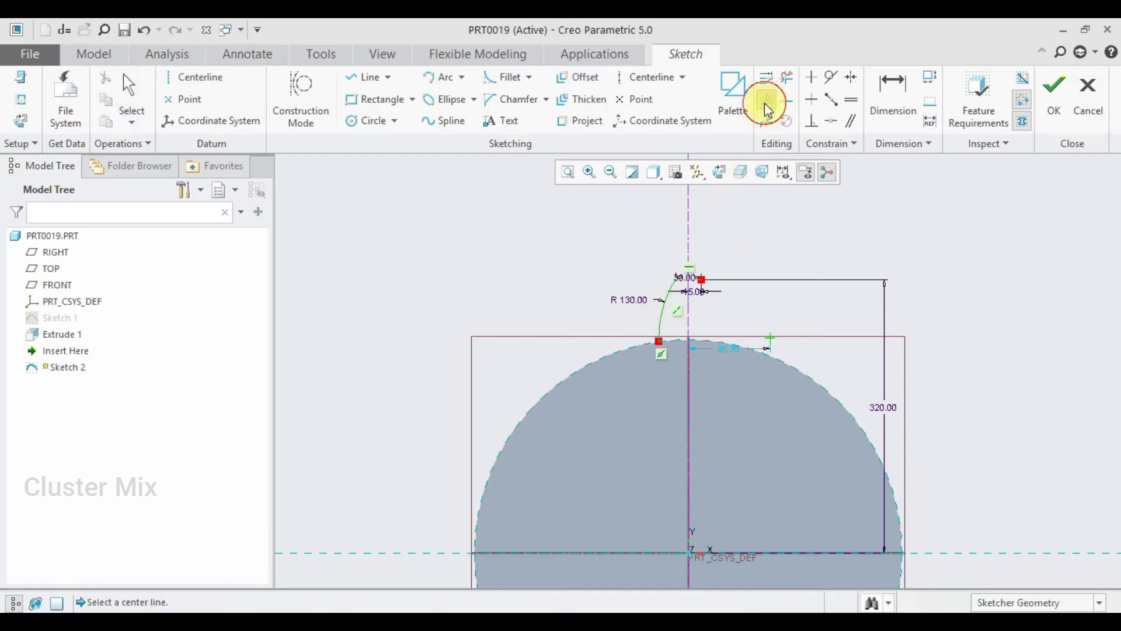
click(688, 308)
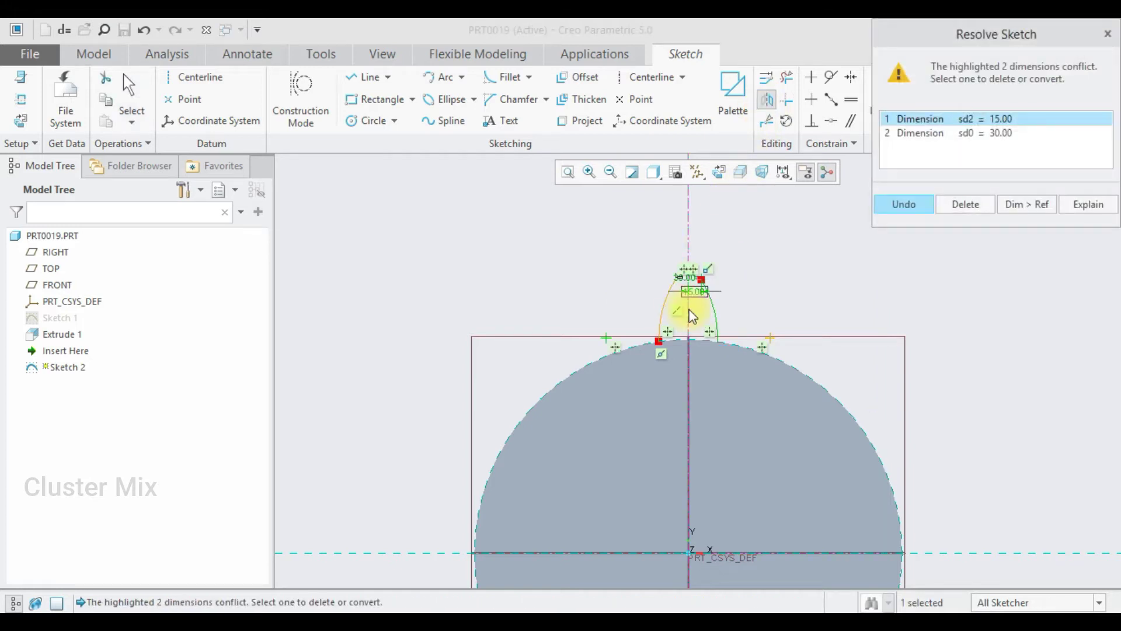
click(965, 204)
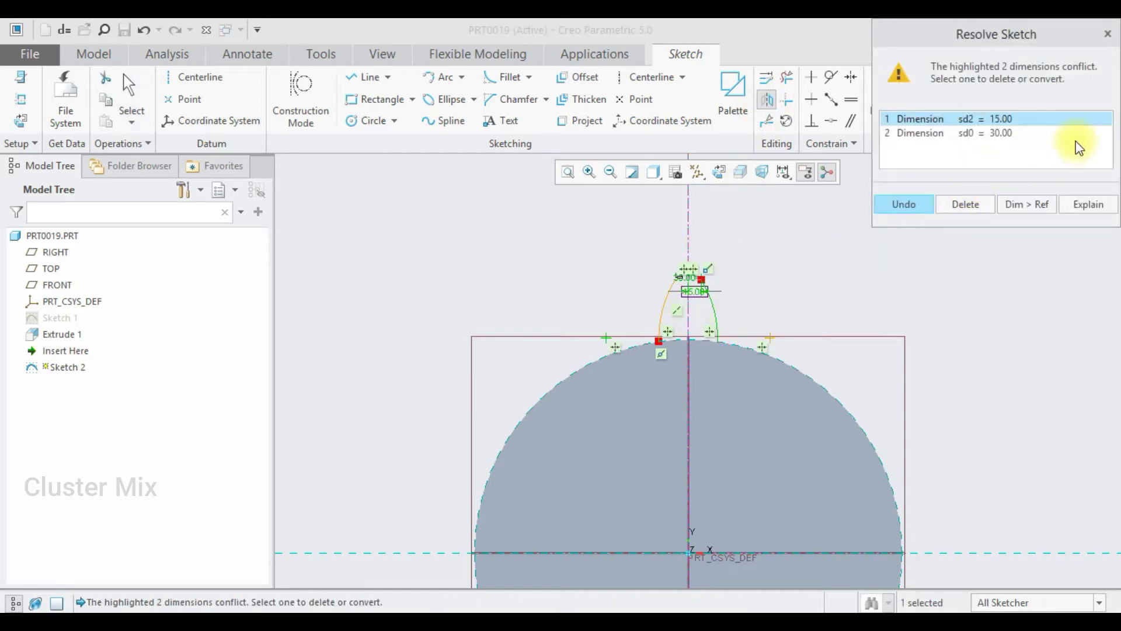
- Close the tooth profile with an arc along the disc's edge and finish the sketch
click(439, 79)
click(679, 363)
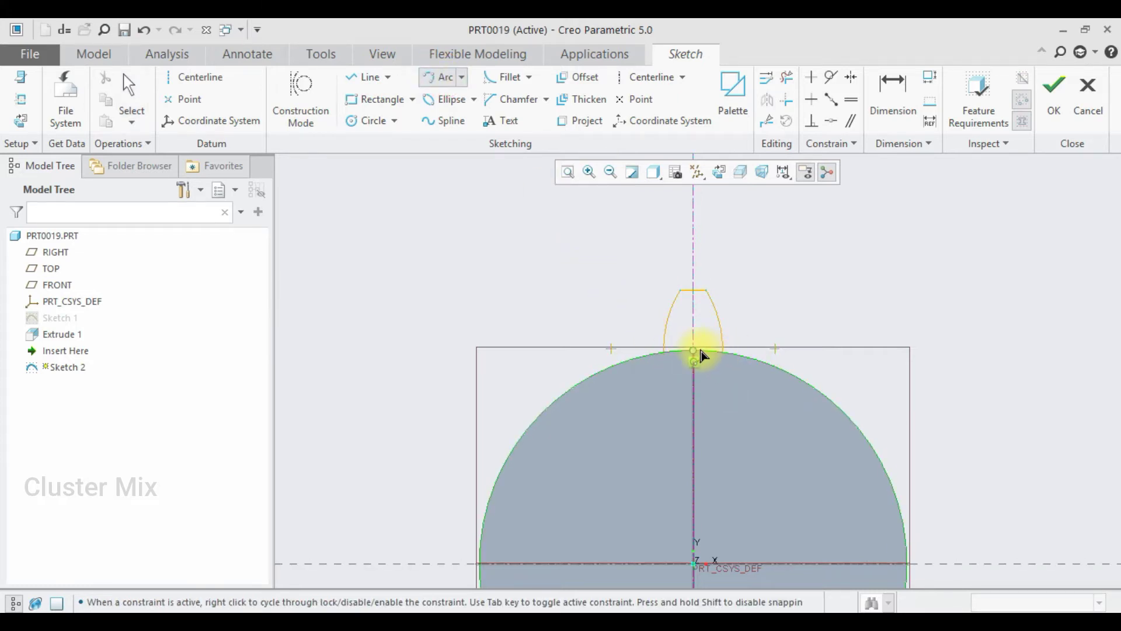
click(1049, 104)
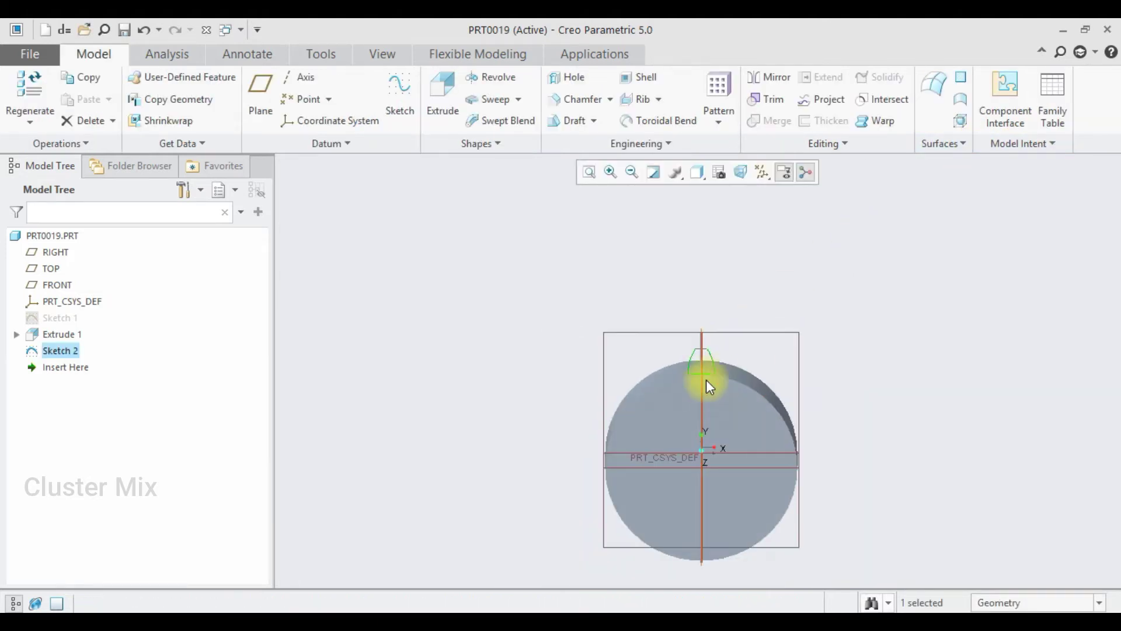
- Extrude the tooth profile as a solid up to the disc's opposite flat face
click(443, 101)
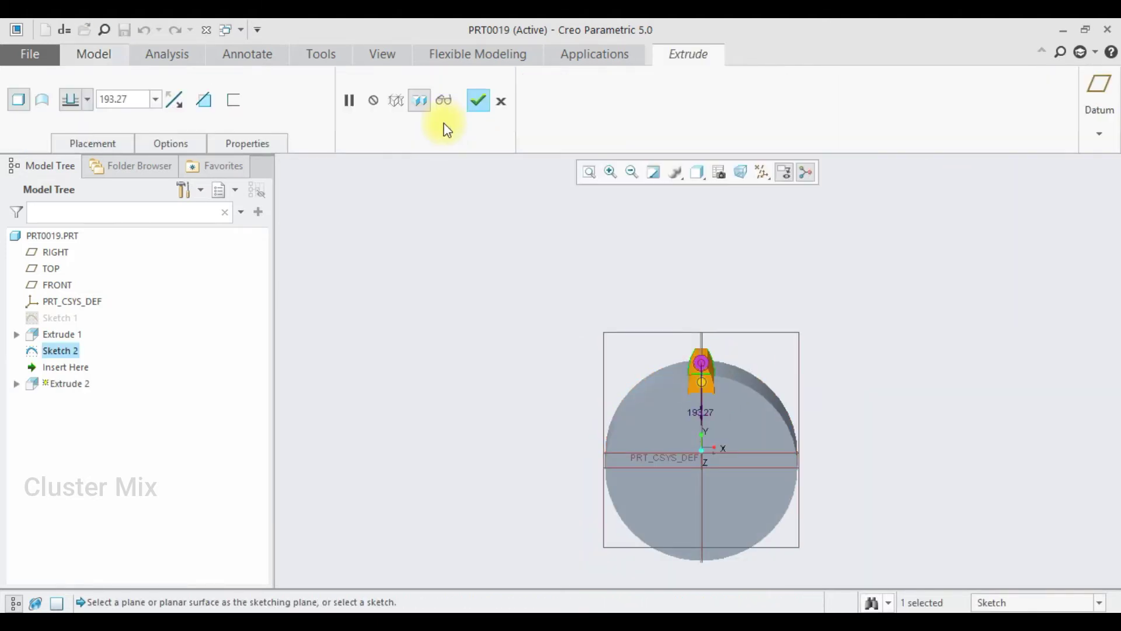
click(87, 97)
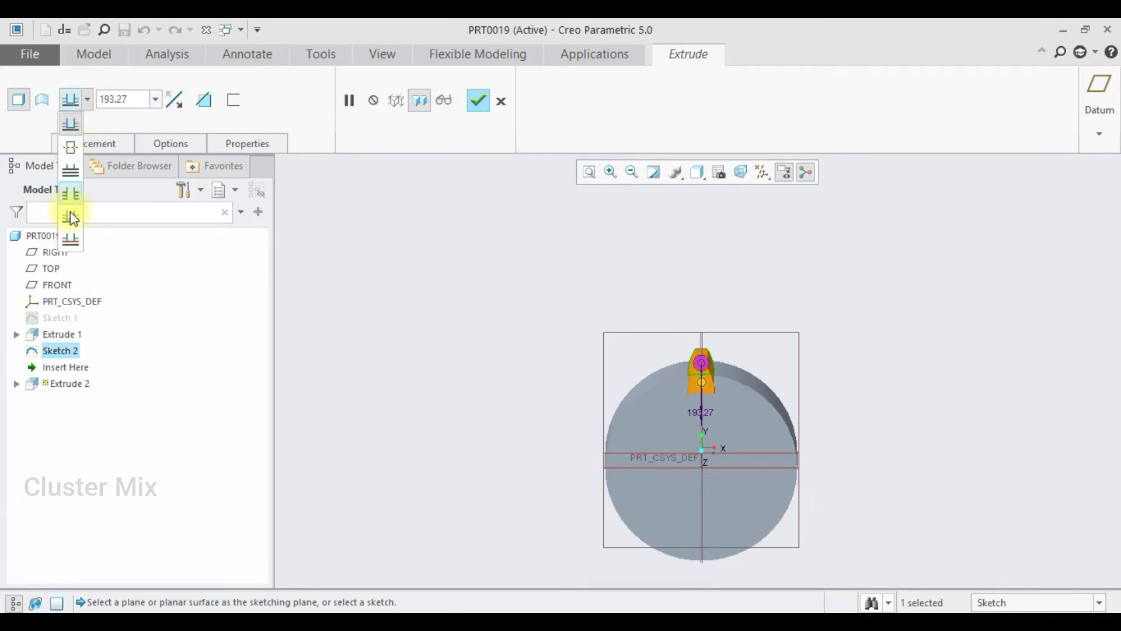
click(71, 252)
middle_drag(793, 379, 716, 408)
click(719, 421)
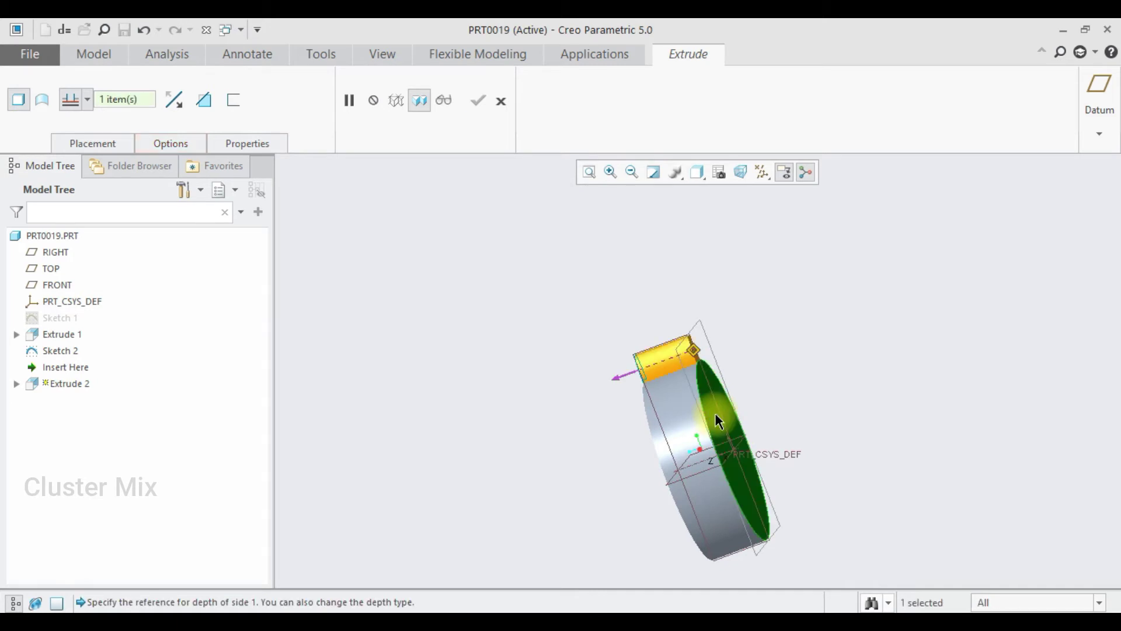
middle_drag(707, 342, 776, 385)
click(477, 100)
- Round the tooth's two root edges and two tip edges with a 9.50 mm radius
click(789, 347)
middle_drag(788, 347, 760, 364)
scroll(727, 442, up, 3)
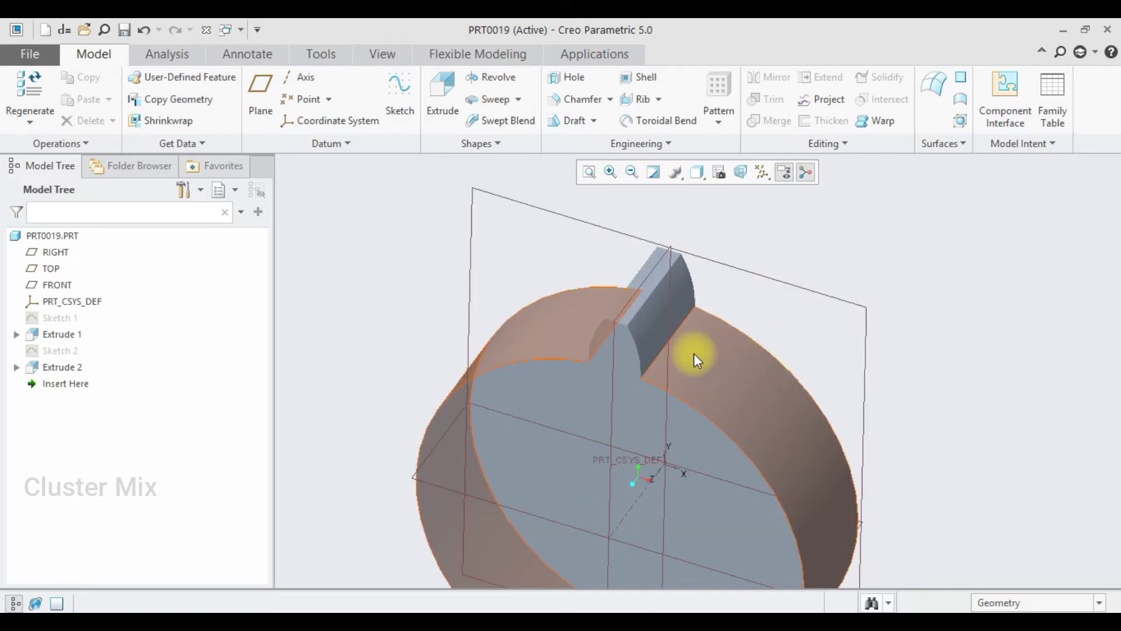
key(r)
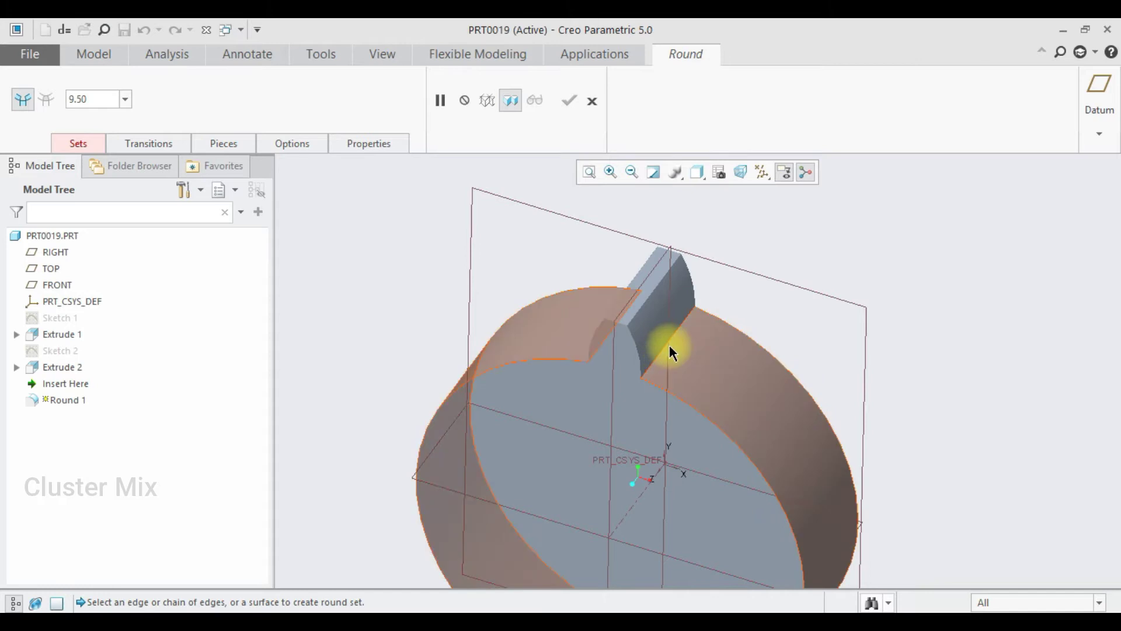
click(672, 335)
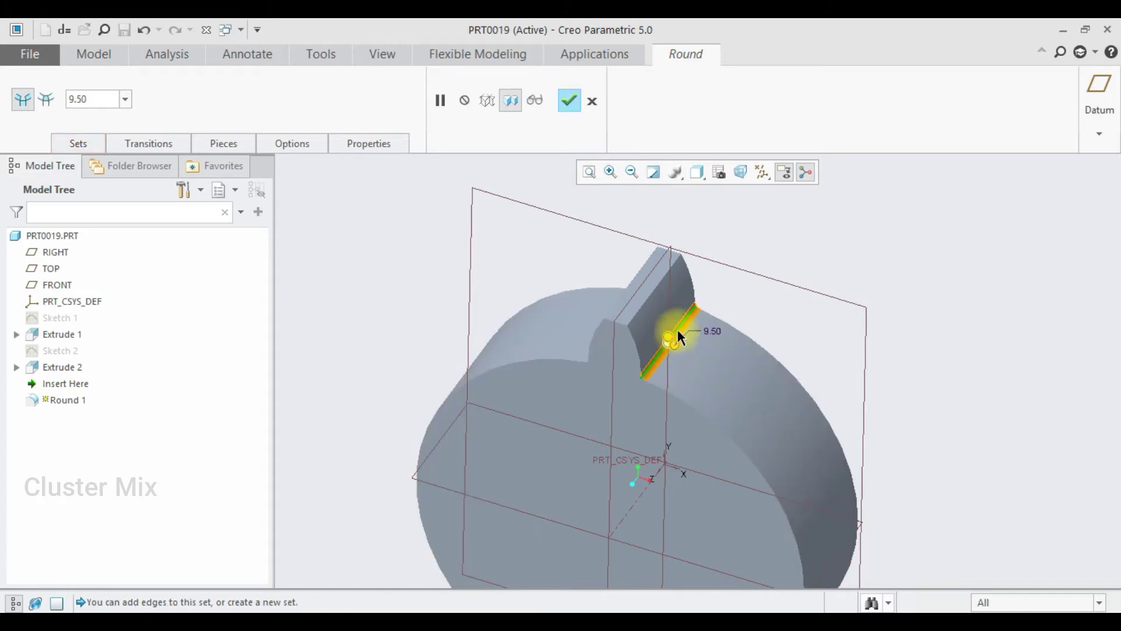
scroll(658, 361, down, 3)
scroll(661, 374, up, 1)
scroll(664, 388, up, 1)
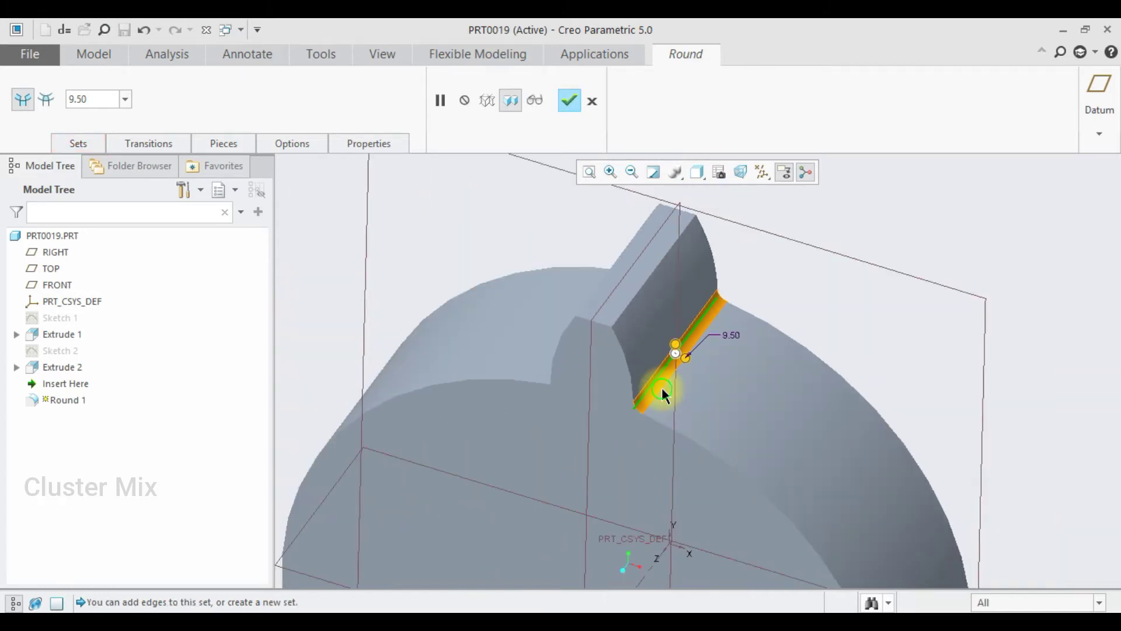
middle_drag(661, 387, 701, 394)
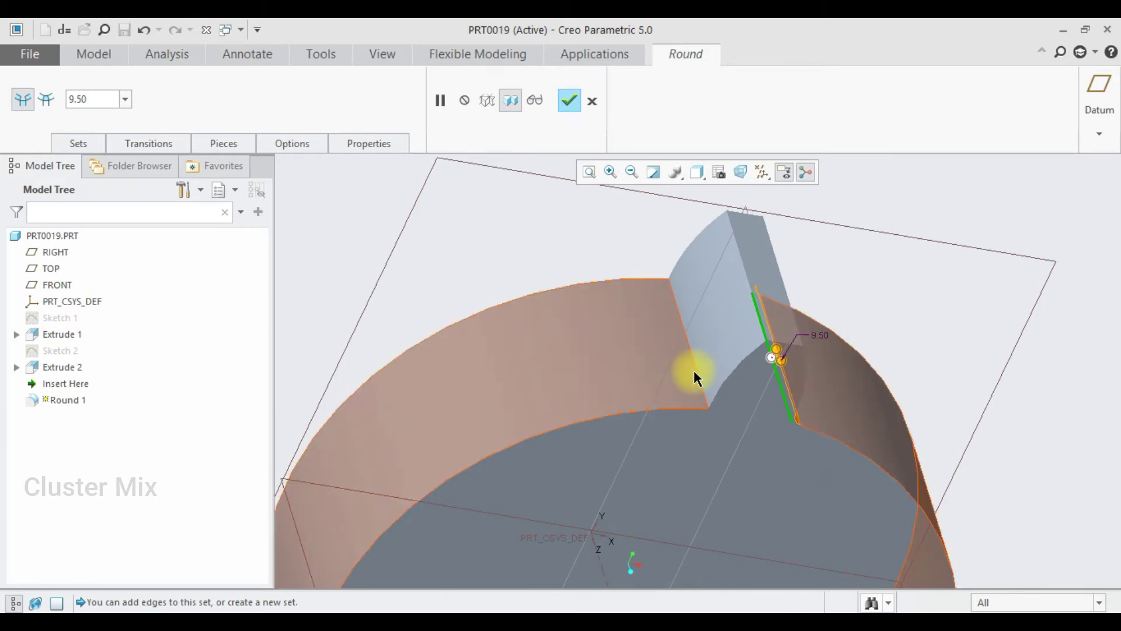
click(697, 373)
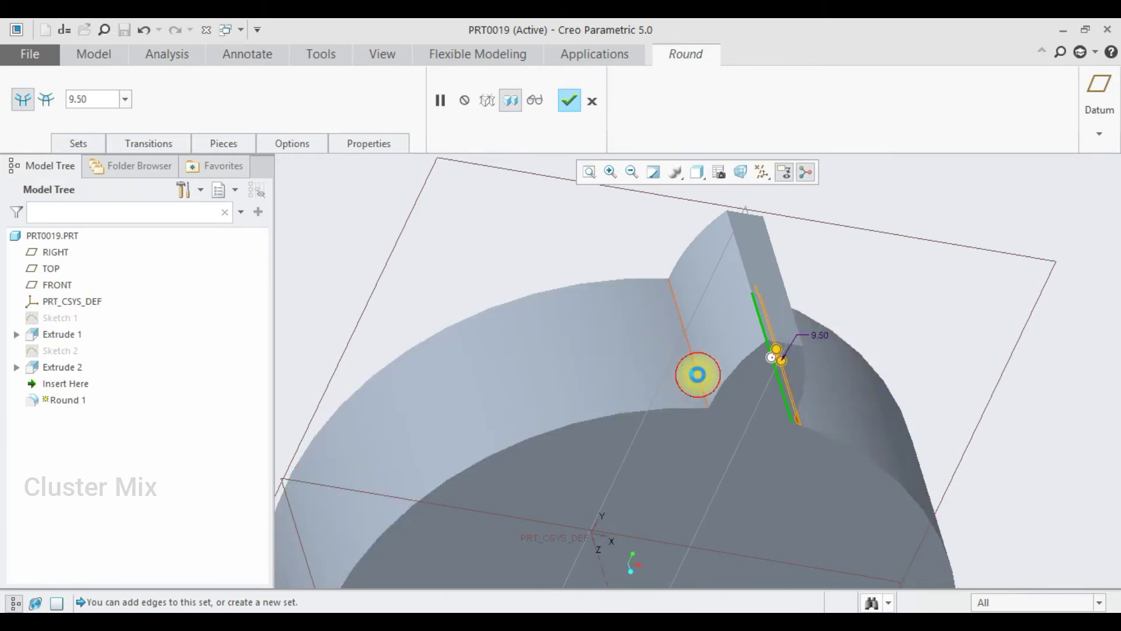
ctrl+click(764, 320)
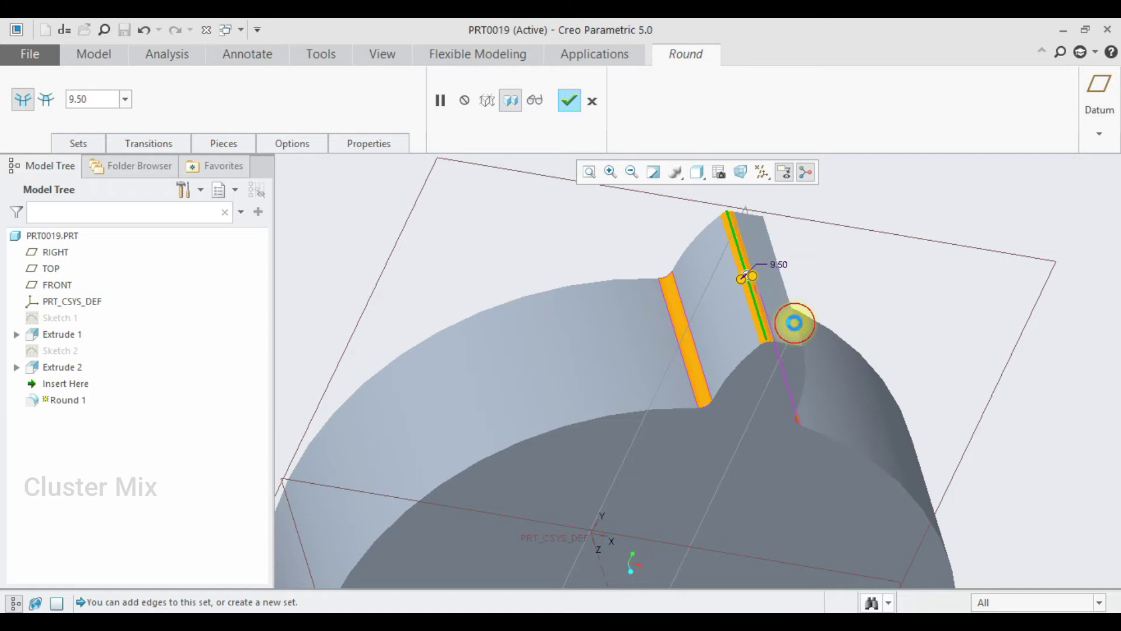
middle_drag(851, 325, 828, 327)
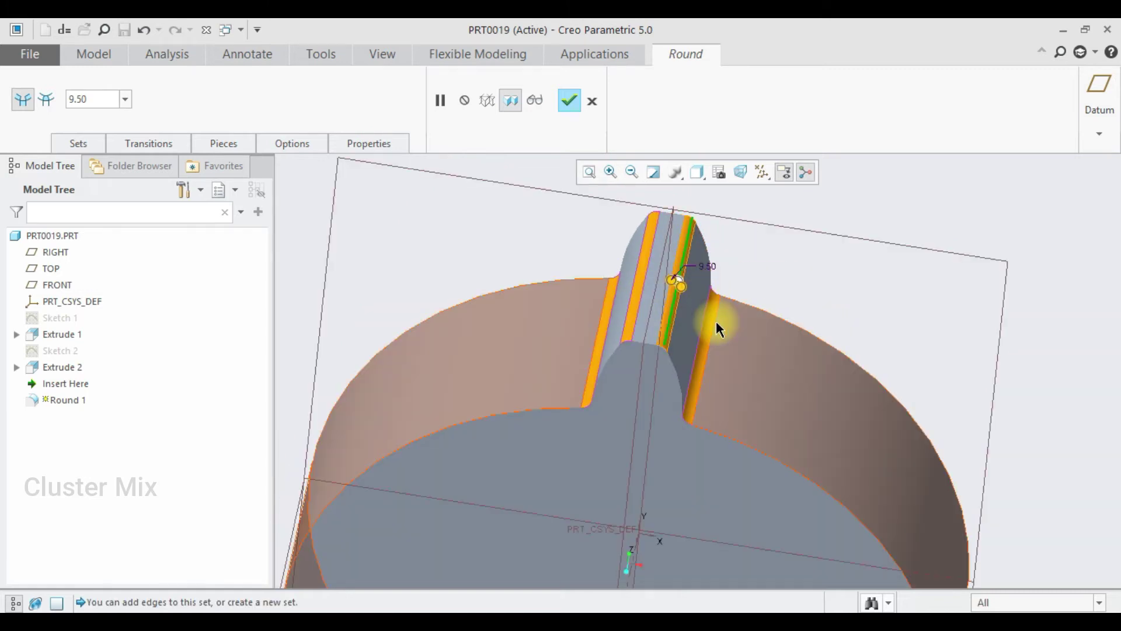
click(569, 100)
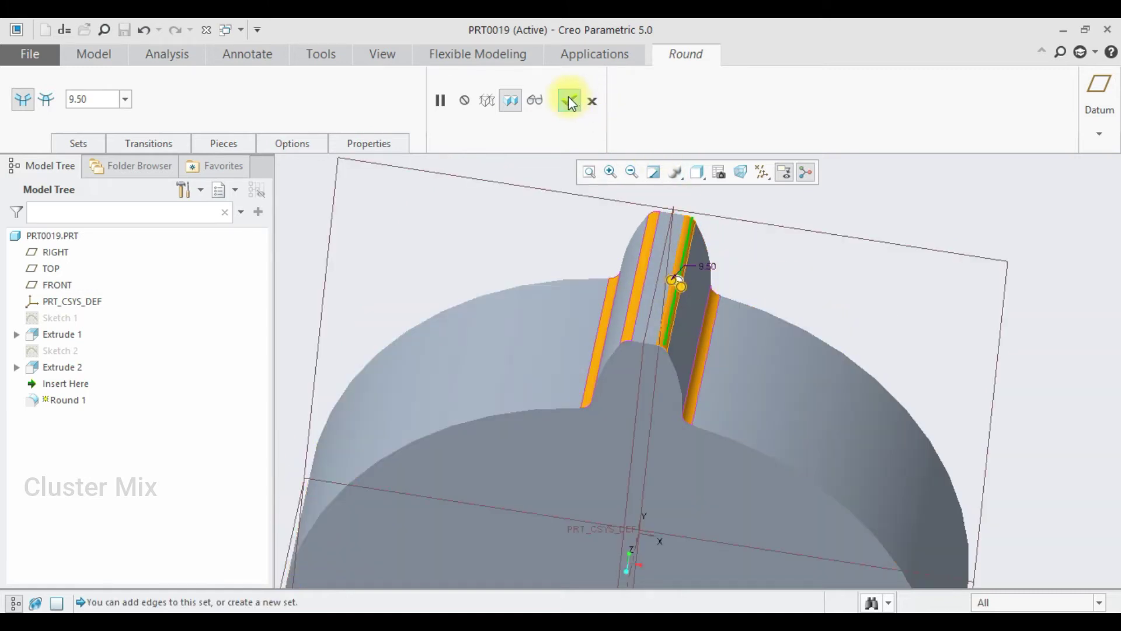
- Set up an axis pattern of the tooth extrusion about the disc's central axis
click(979, 209)
key(ctrl+d)
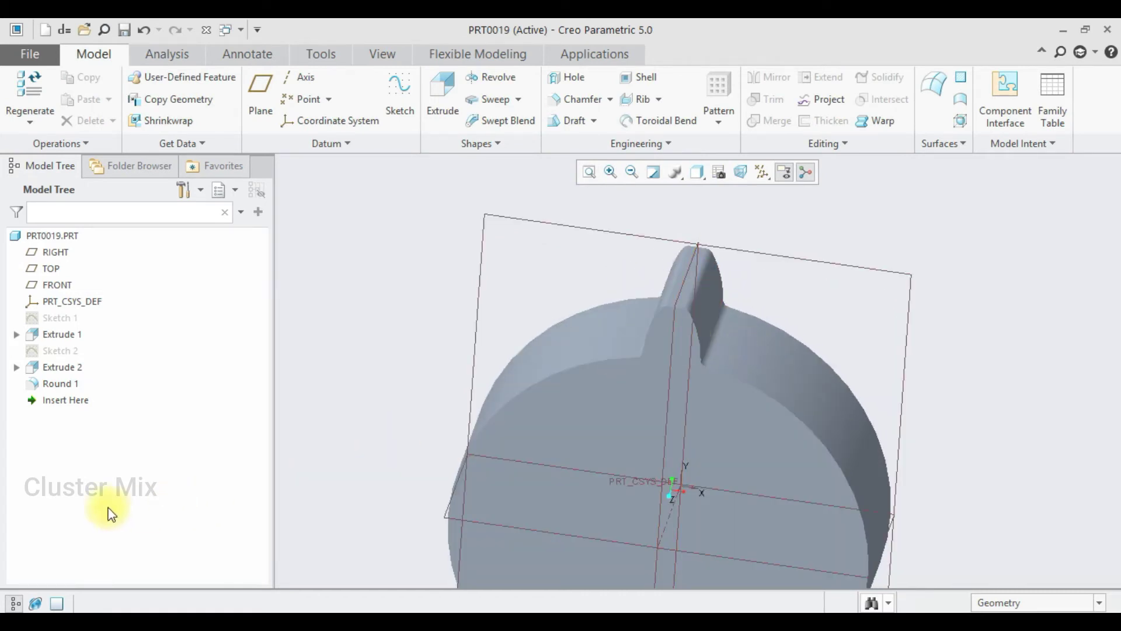
click(70, 369)
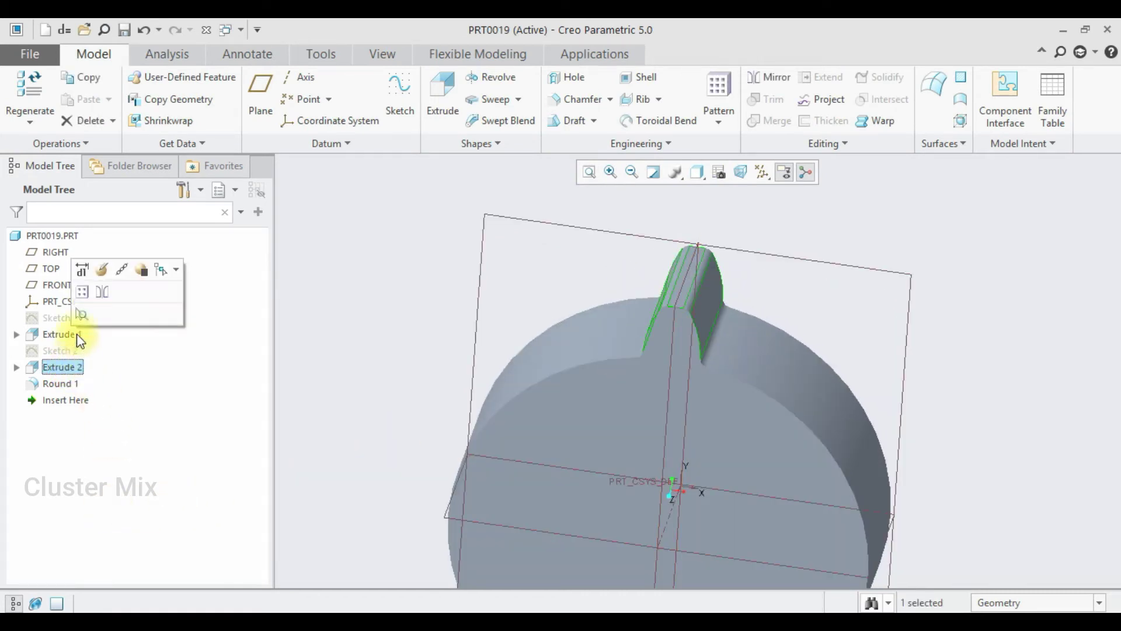
click(85, 294)
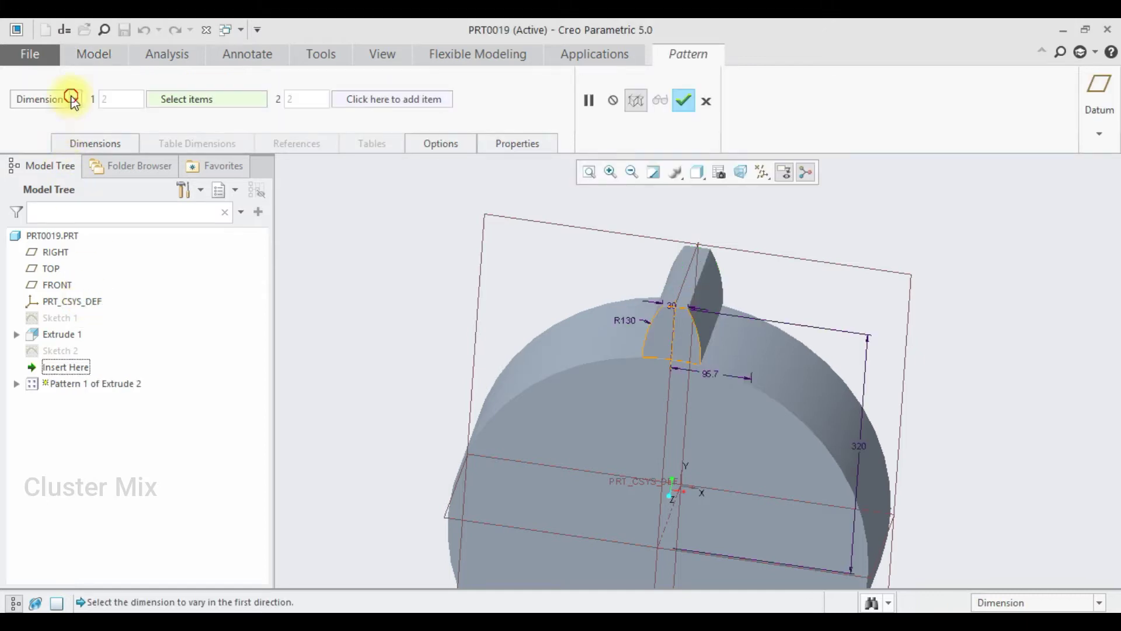
click(69, 98)
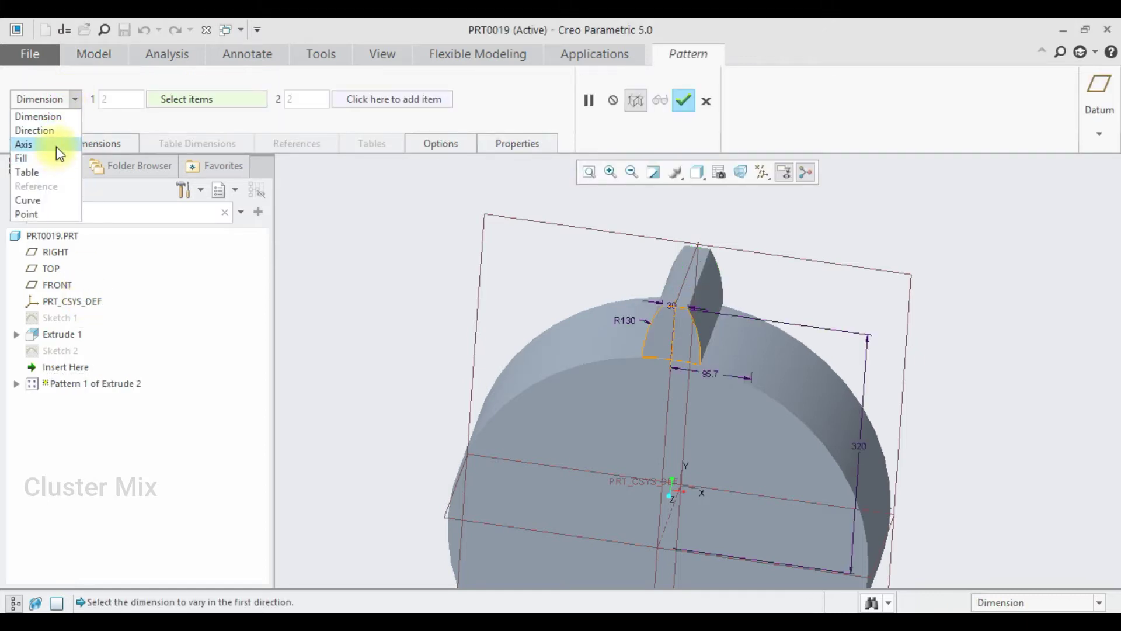
click(56, 146)
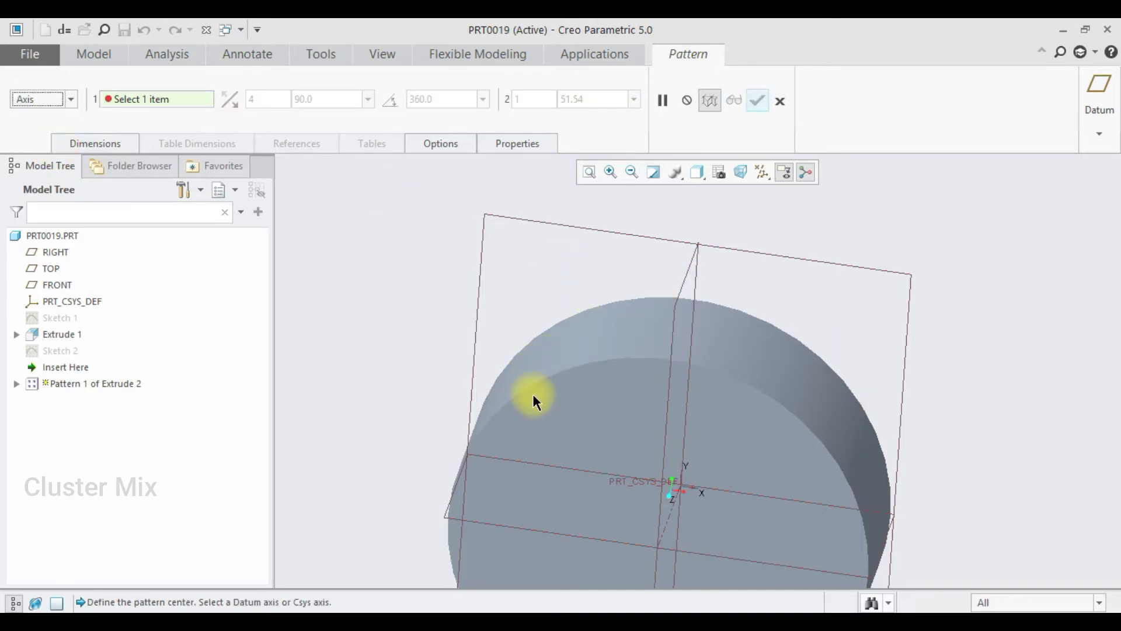
click(674, 511)
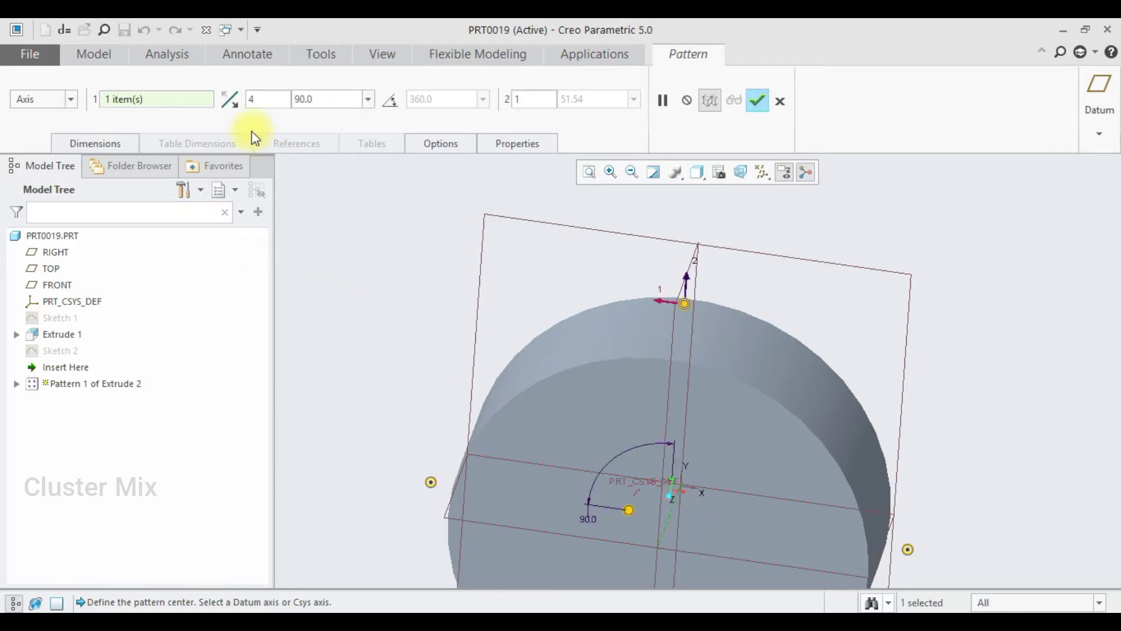
- Set the tooth pattern to 20 members at a 360/20 degree spacing and create it
double_click(279, 99)
text(20)
double_click(299, 98)
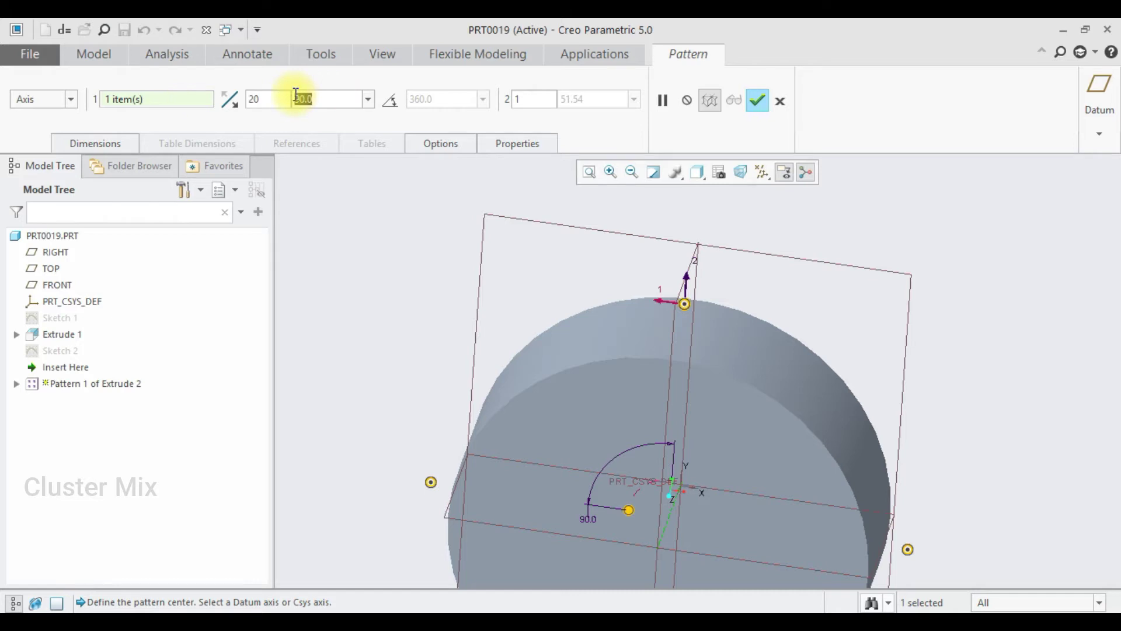
text(360/)
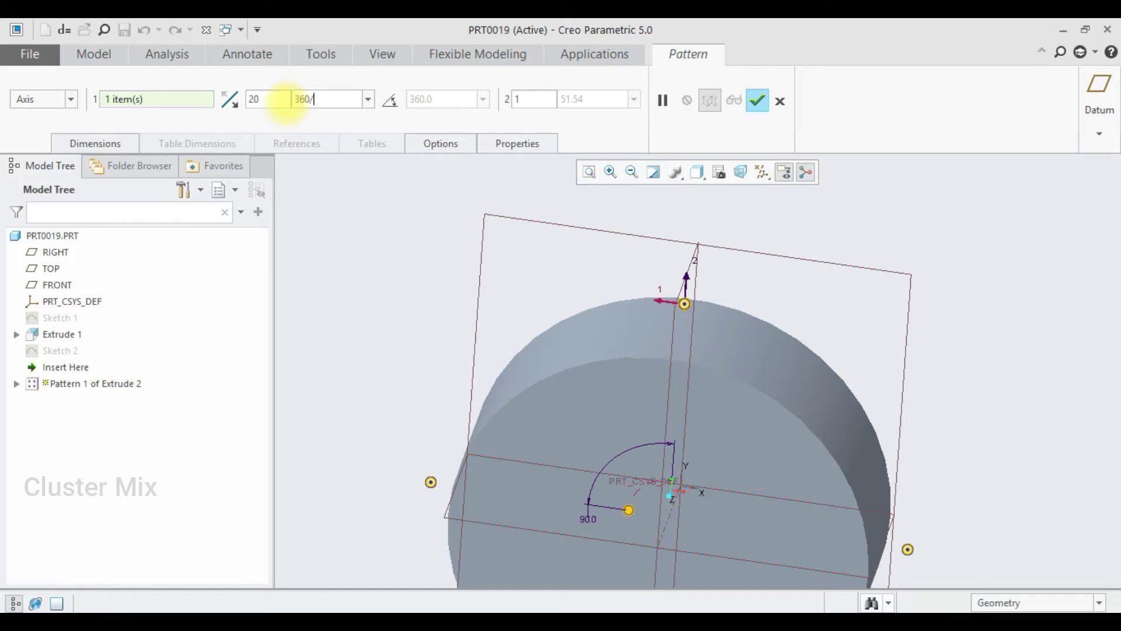
key(Return)
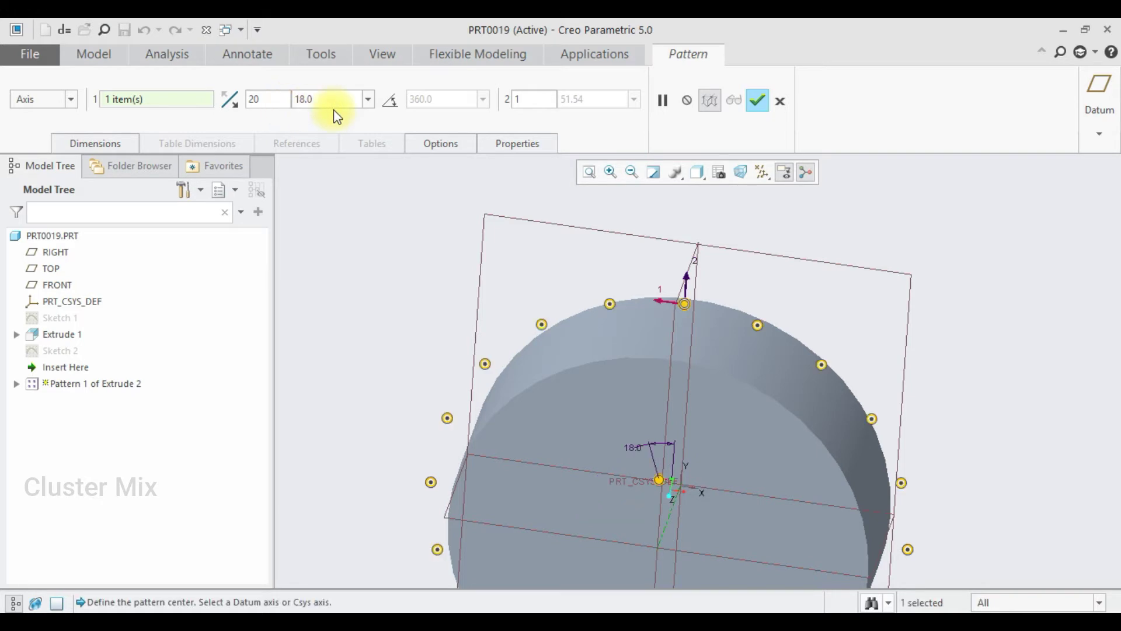
click(758, 100)
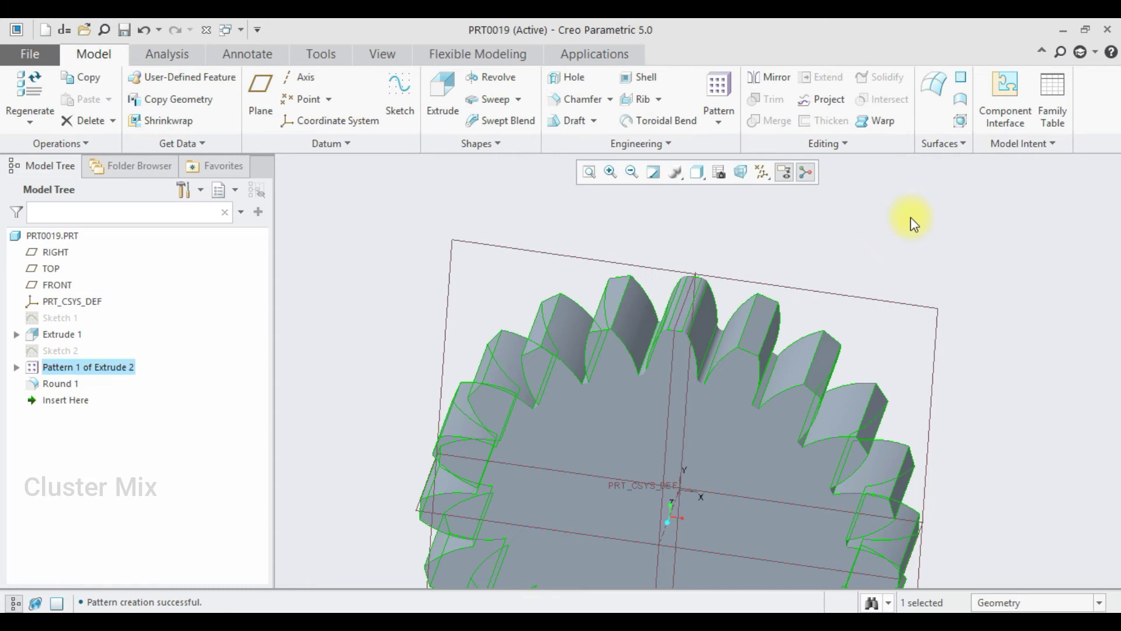
- Pattern the tooth's round onto all the teeth as a reference pattern
scroll(870, 292, down, 3)
middle_drag(856, 299, 863, 243)
click(60, 383)
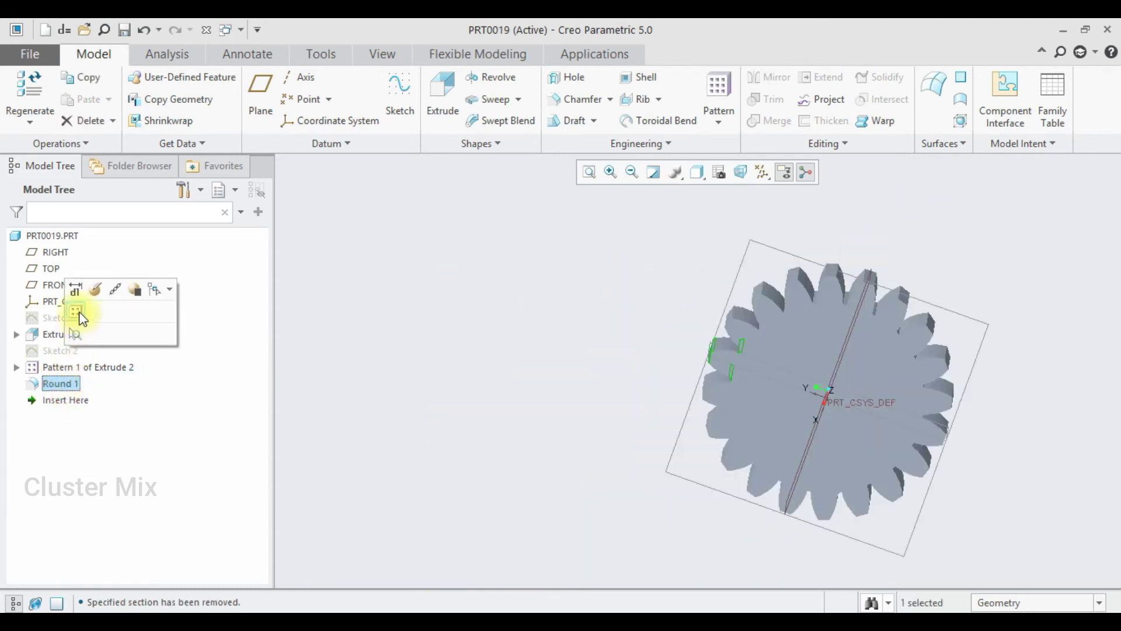
click(78, 314)
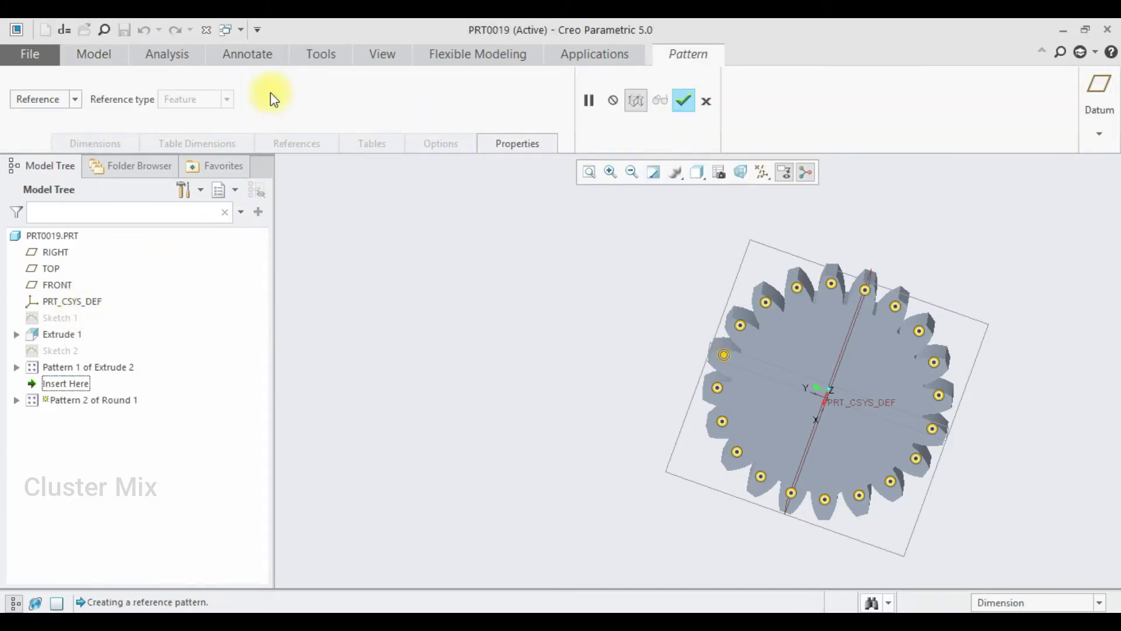
click(684, 100)
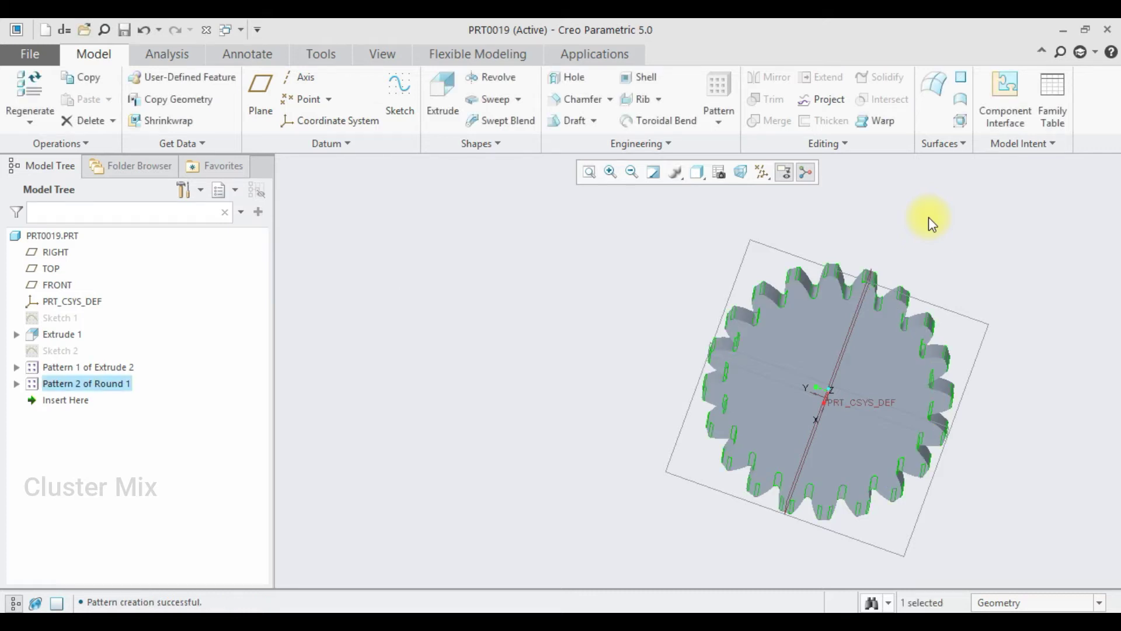
- Start a new sketch on the gear's flat face and orient the view parallel to the sketch plane
scroll(822, 358, down, 2)
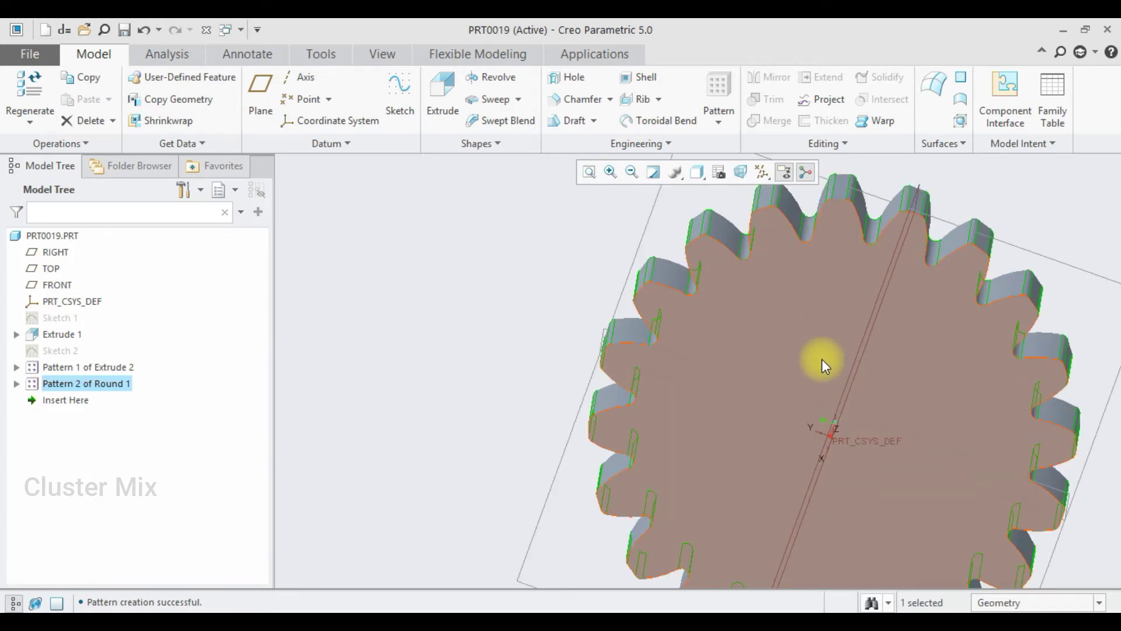
scroll(929, 387, up, 3)
middle_drag(896, 356, 906, 356)
click(906, 356)
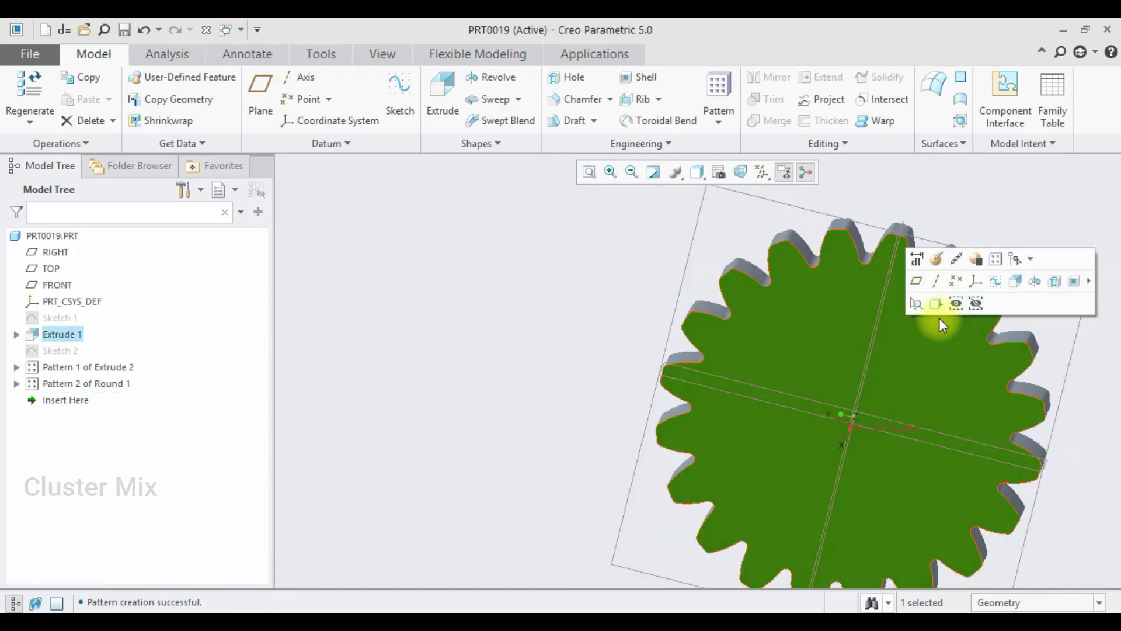
click(993, 278)
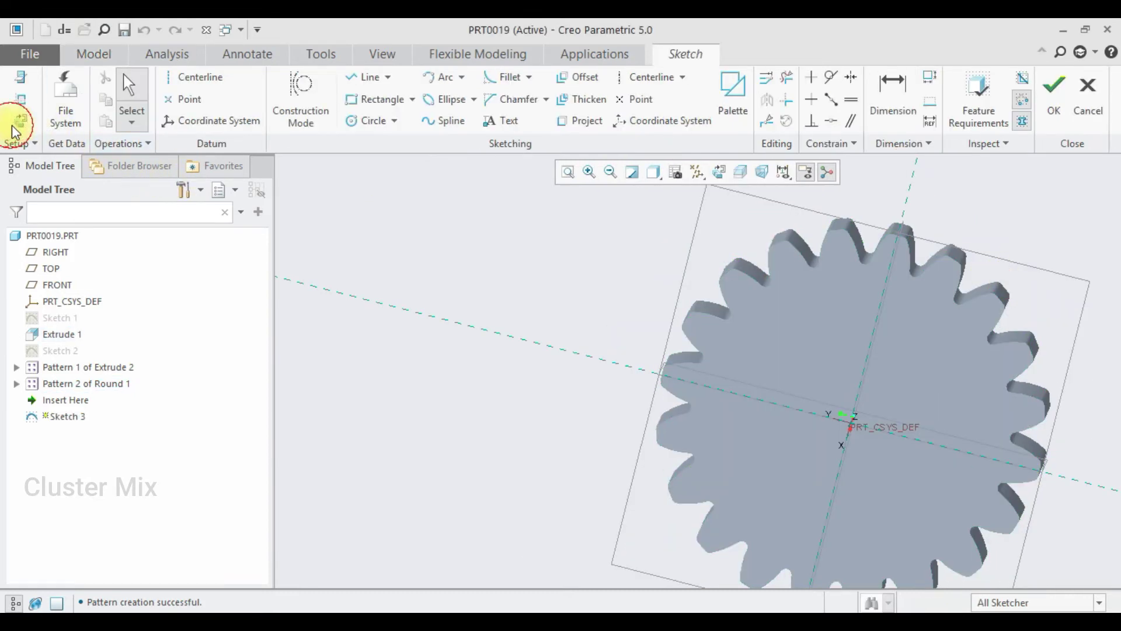
click(21, 121)
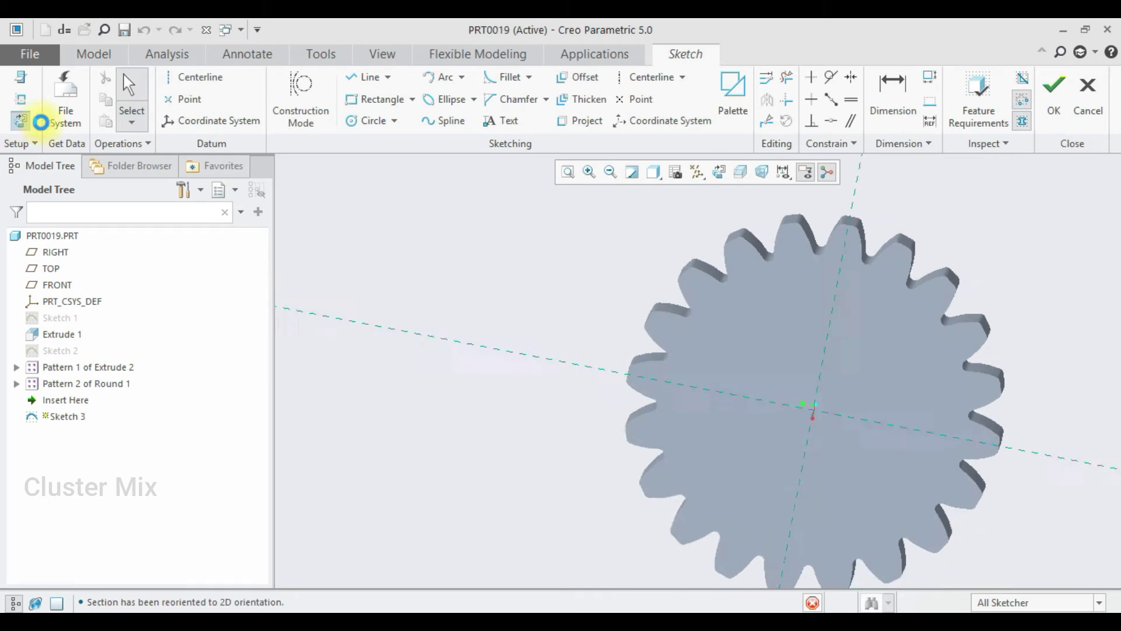
- Sketch a circle about 221 mm in diameter centred on the gear's origin
click(367, 120)
click(698, 371)
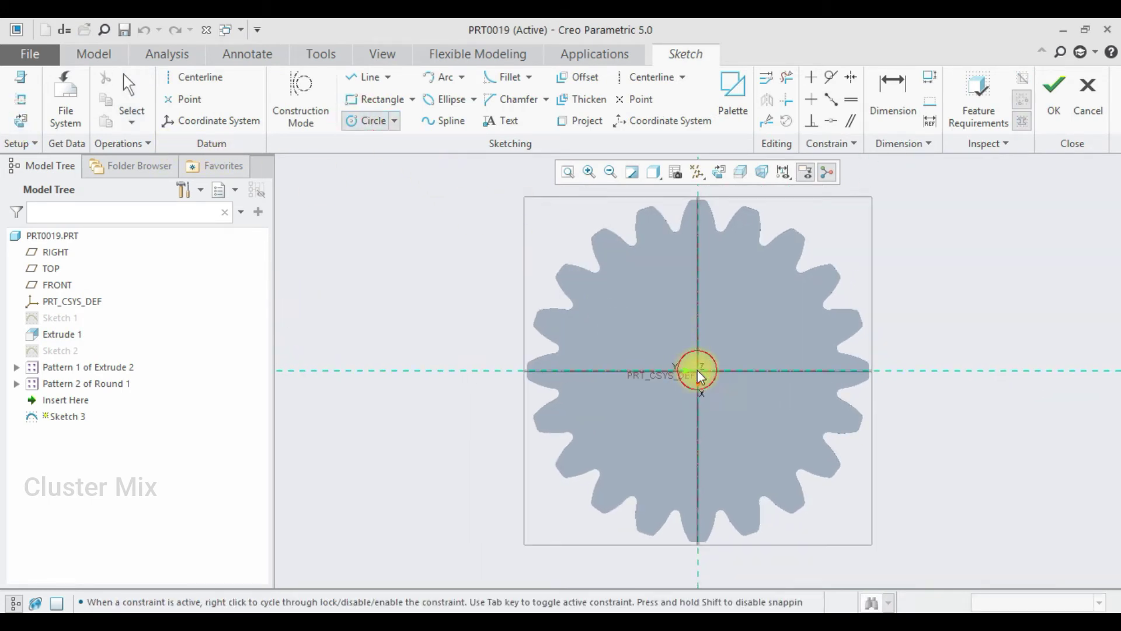
click(649, 345)
middle_click(931, 290)
- Set the circle's diameter to 200 mm and finish the sketch
click(718, 325)
scroll(666, 340, up, 3)
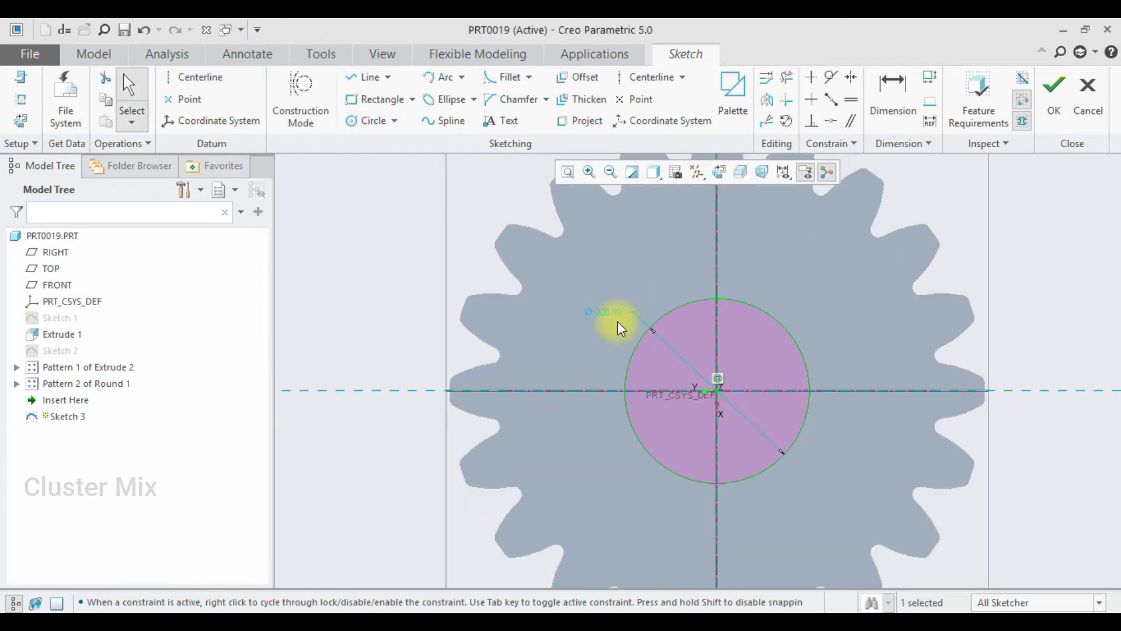
double_click(605, 315)
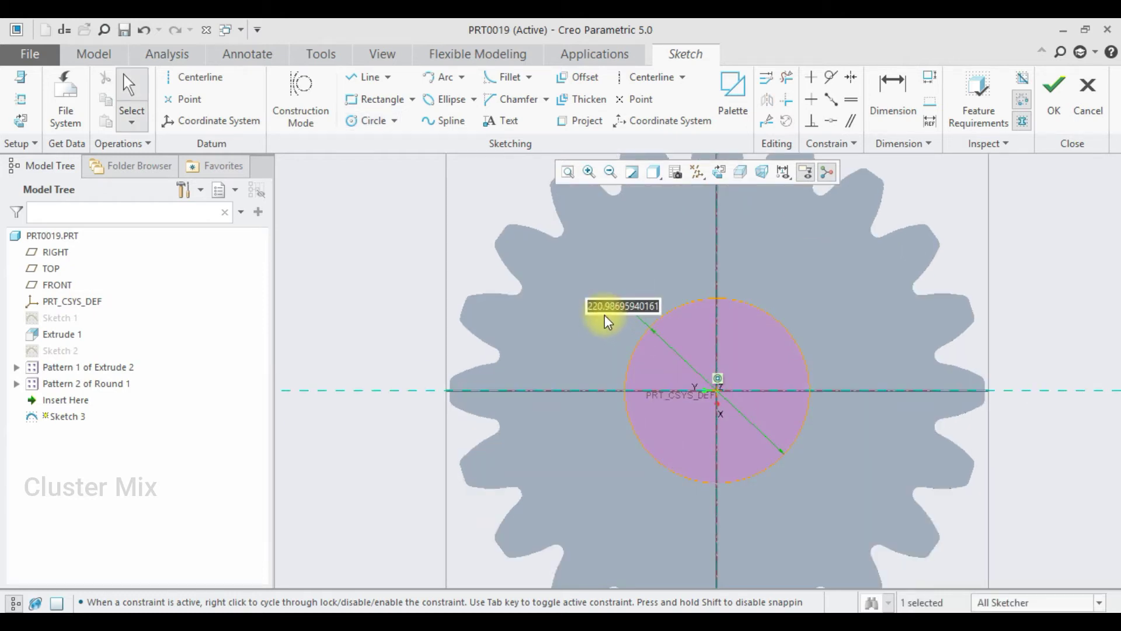
text(200)
key(Return)
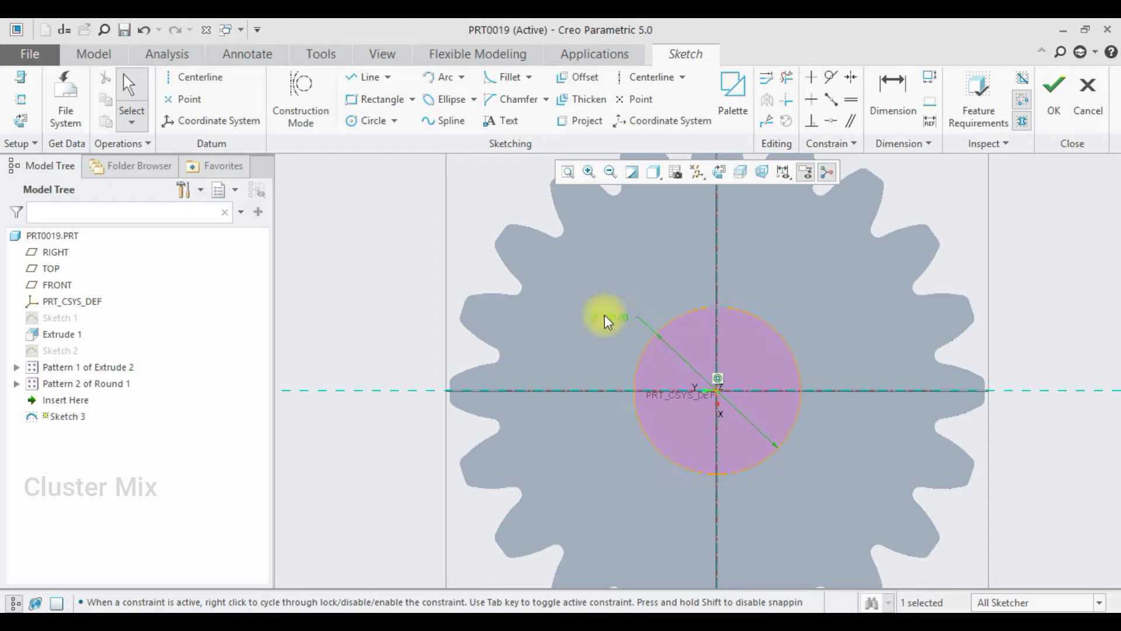
click(1054, 104)
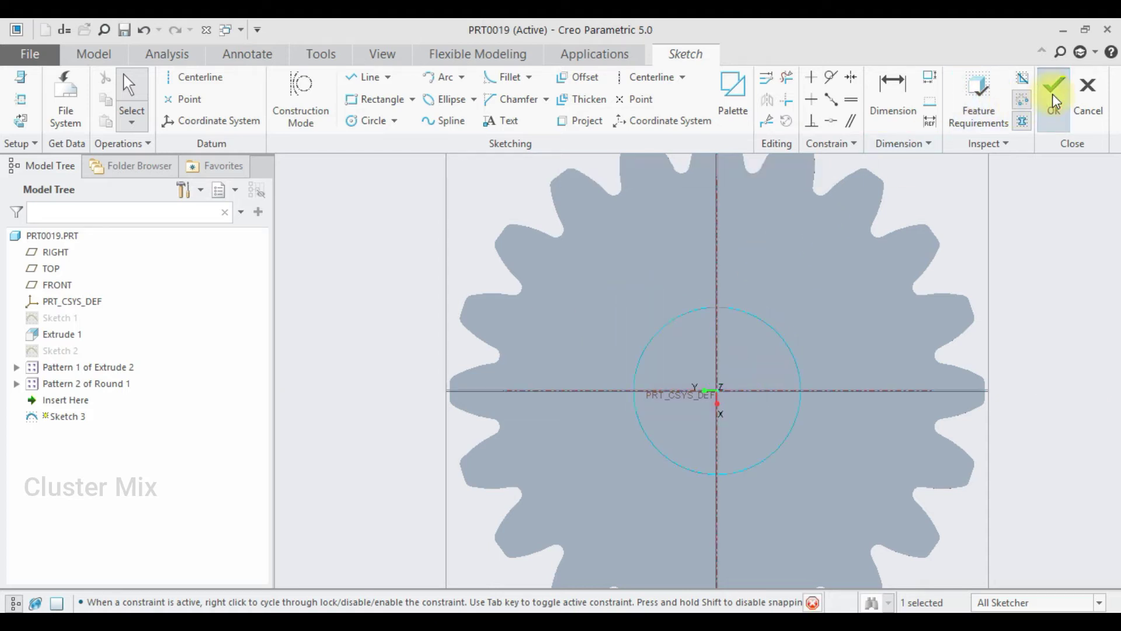
- Extrude the 200 mm circle 229.36 mm into the gear, removing material to cut the central bore
middle_drag(876, 370, 778, 353)
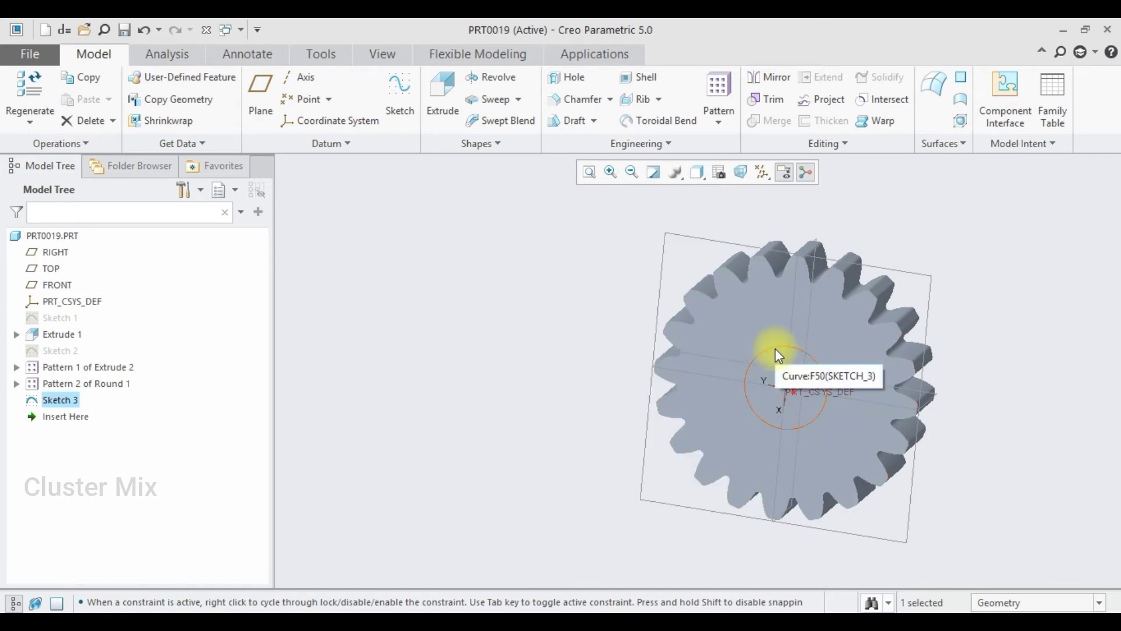
click(776, 350)
scroll(775, 350, up, 3)
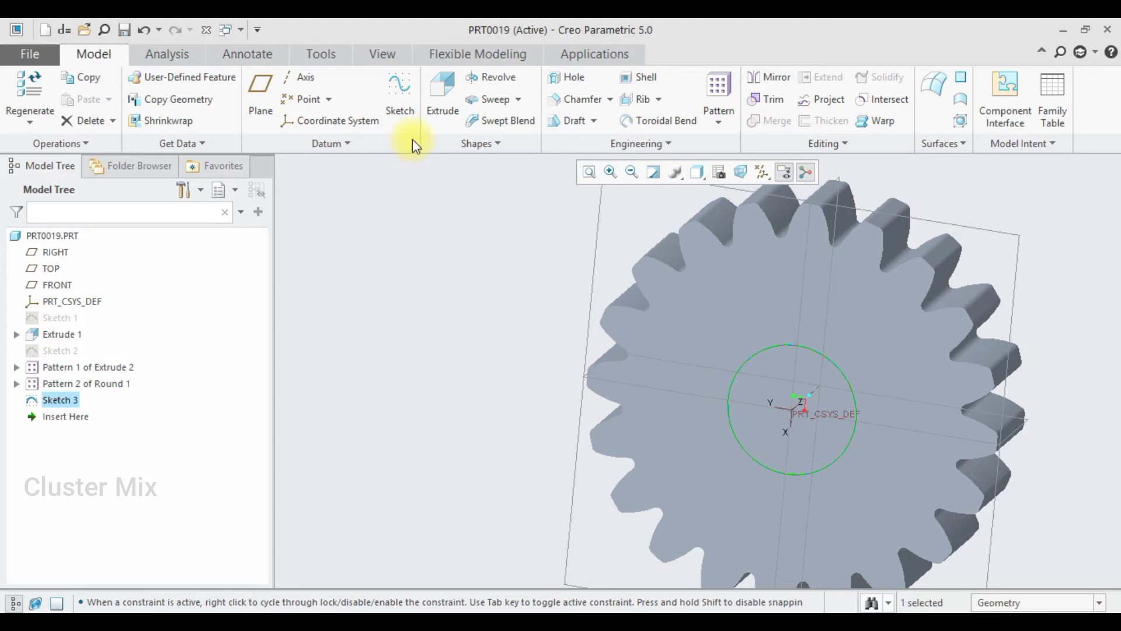
click(442, 88)
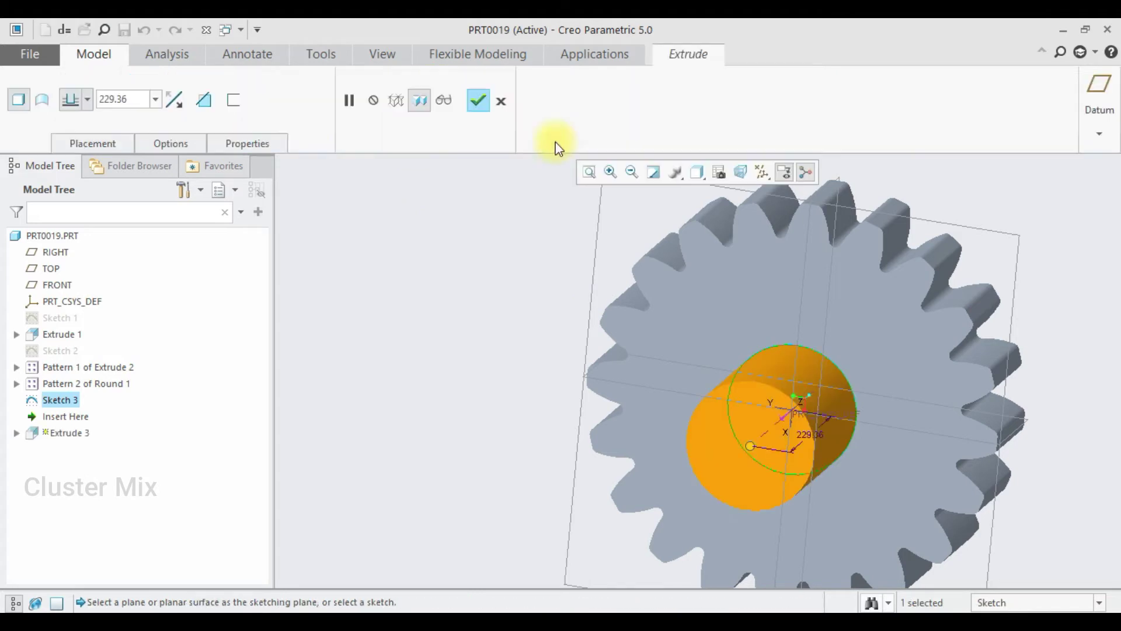
click(174, 99)
scroll(825, 292, up, 3)
mouse_move(817, 309)
middle_down()
mouse_move(703, 312)
mouse_move(801, 347)
mouse_move(820, 304)
middle_up()
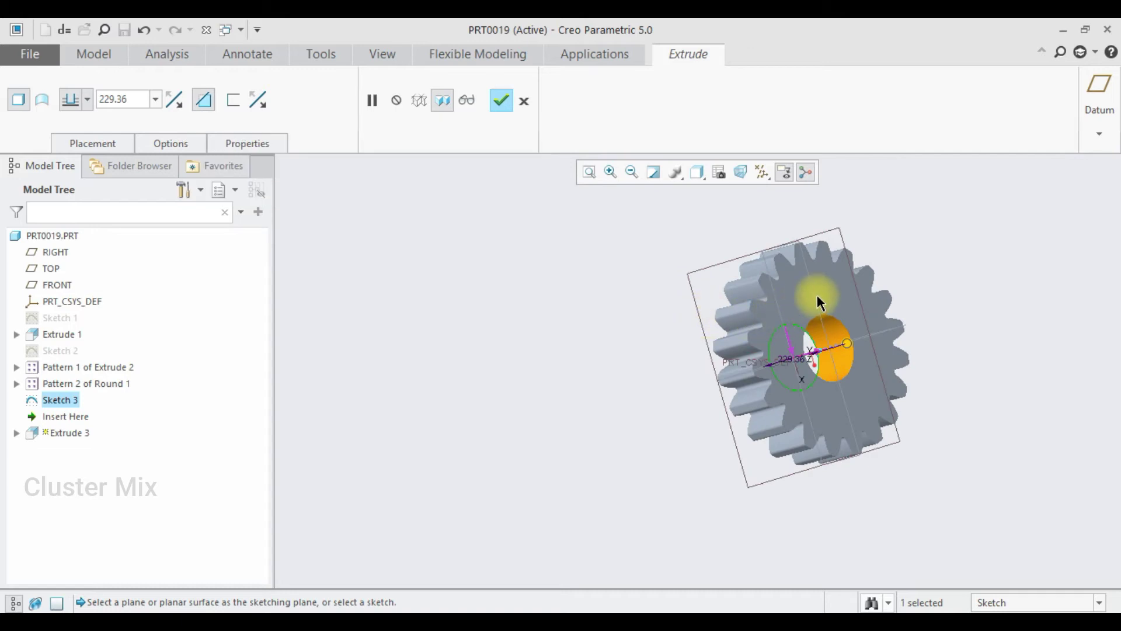
click(500, 104)
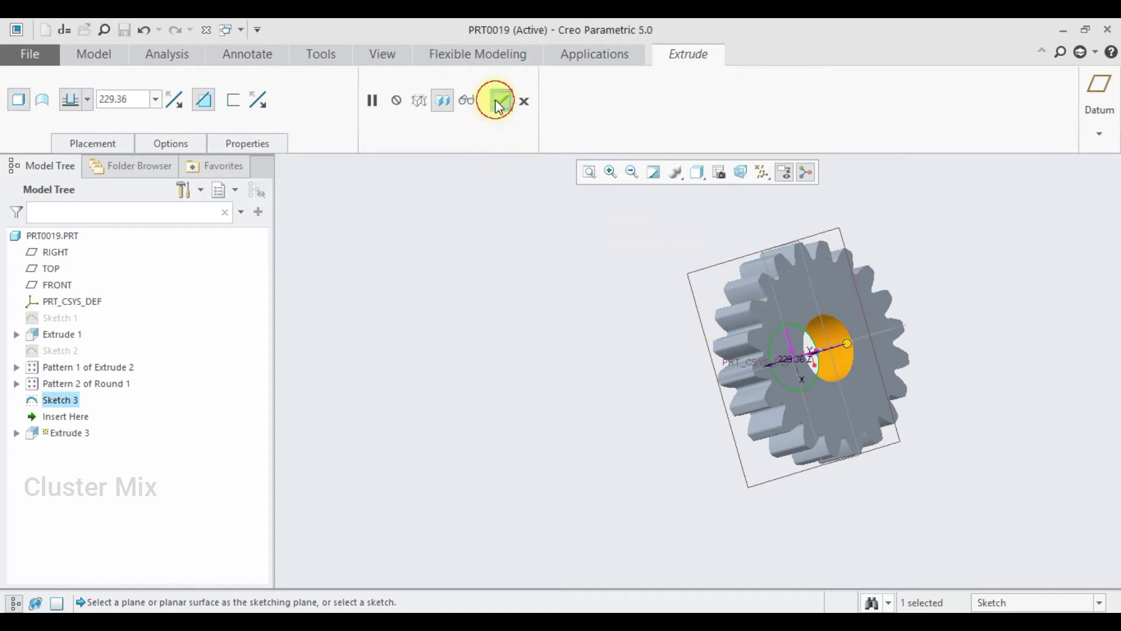
middle_drag(919, 270, 950, 305)
scroll(866, 296, down, 5)
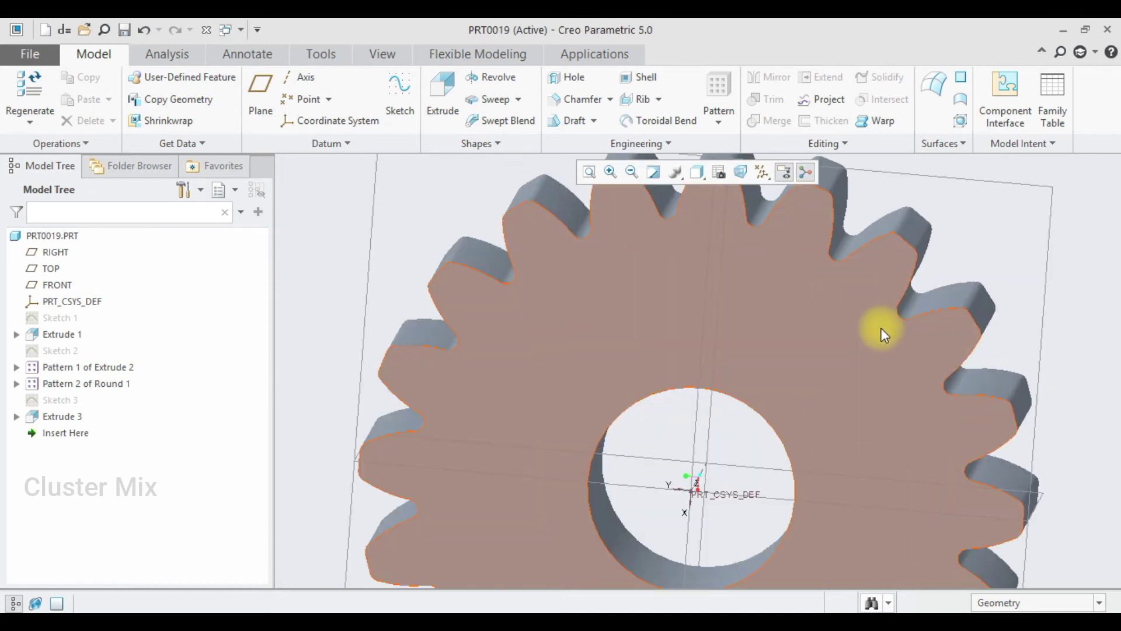
scroll(881, 332, up, 5)
middle_drag(873, 350, 894, 356)
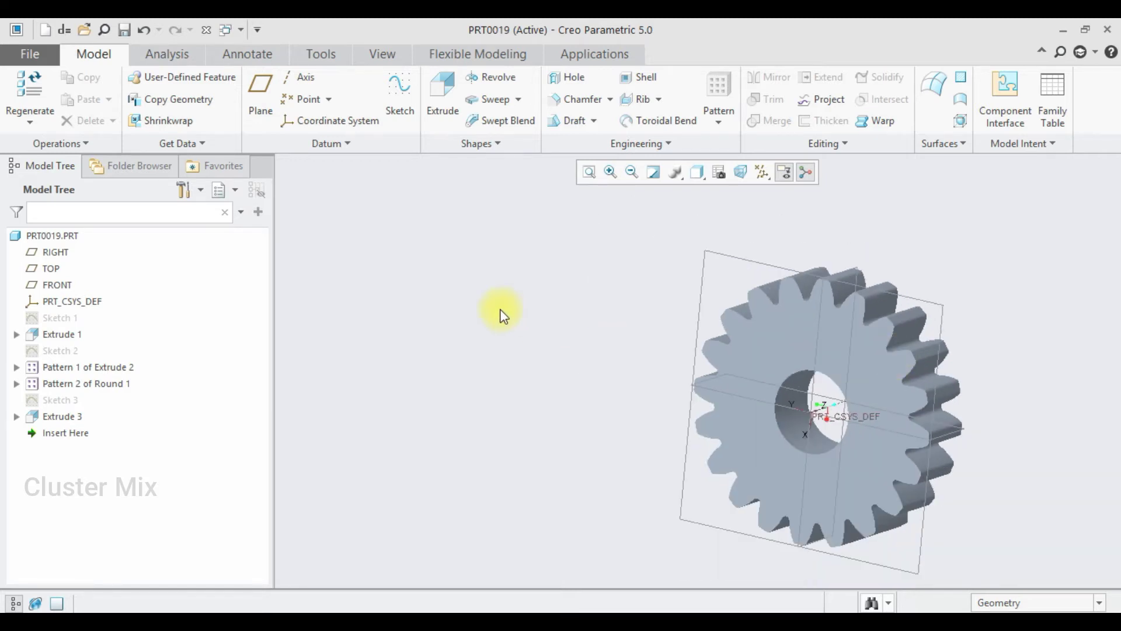
- Start saving a copy of the gear part on the Desktop and create a new folder named gearanimation there
click(42, 56)
click(36, 177)
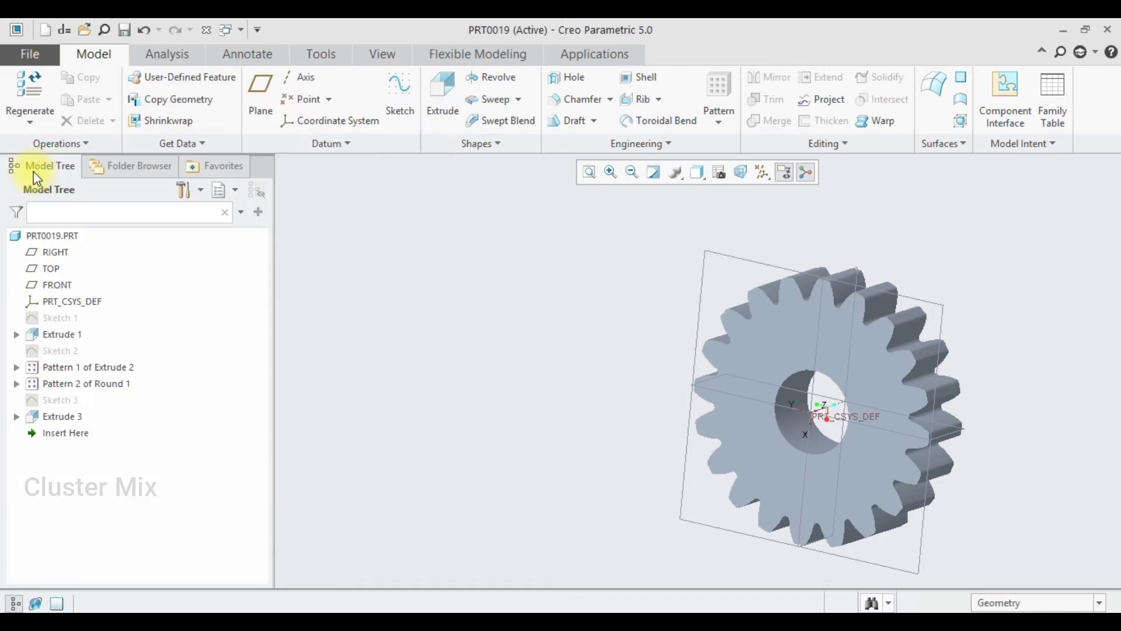
click(275, 183)
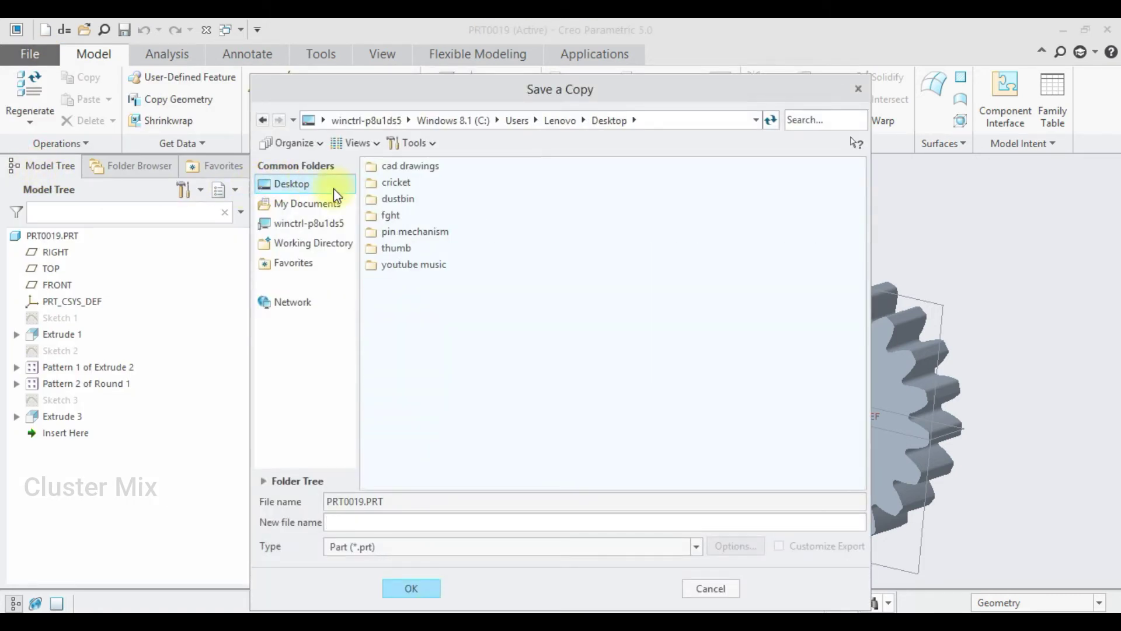
right_click(416, 317)
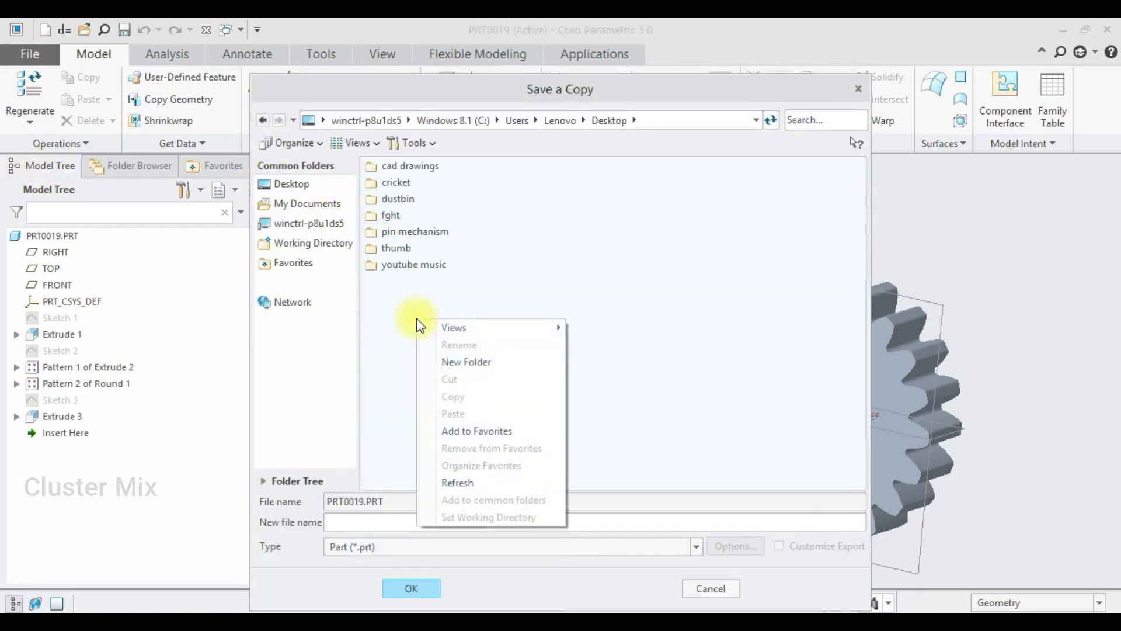
click(459, 366)
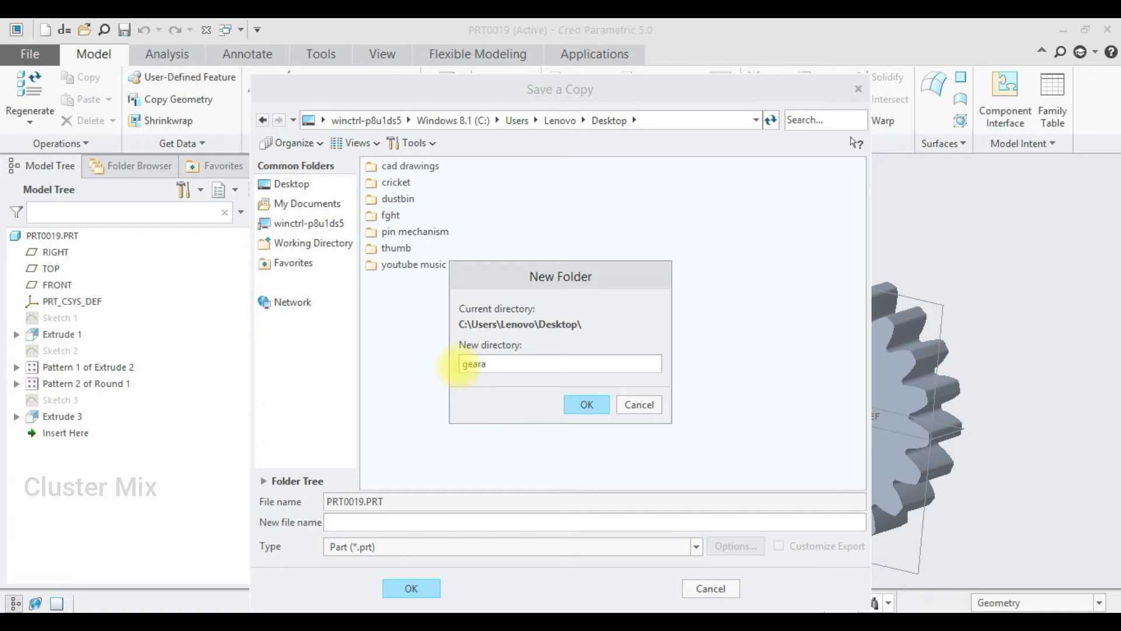
text(gearanimation)
click(570, 404)
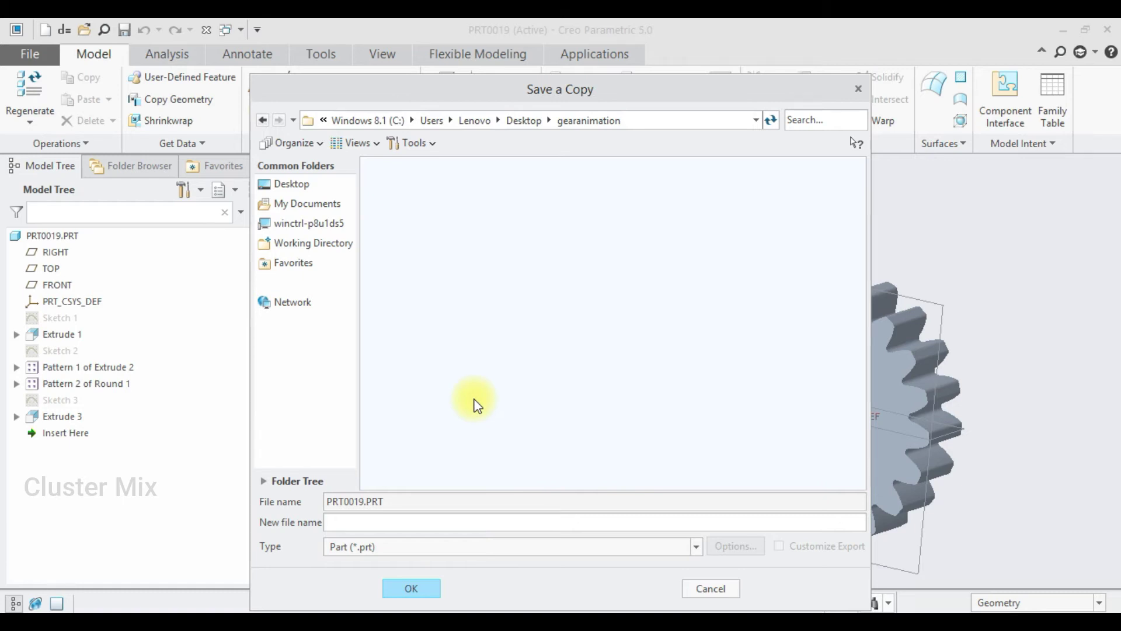
- Save the part copy as gear1 in the gearanimation folder and close the open model
click(340, 525)
text(ge)
click(410, 589)
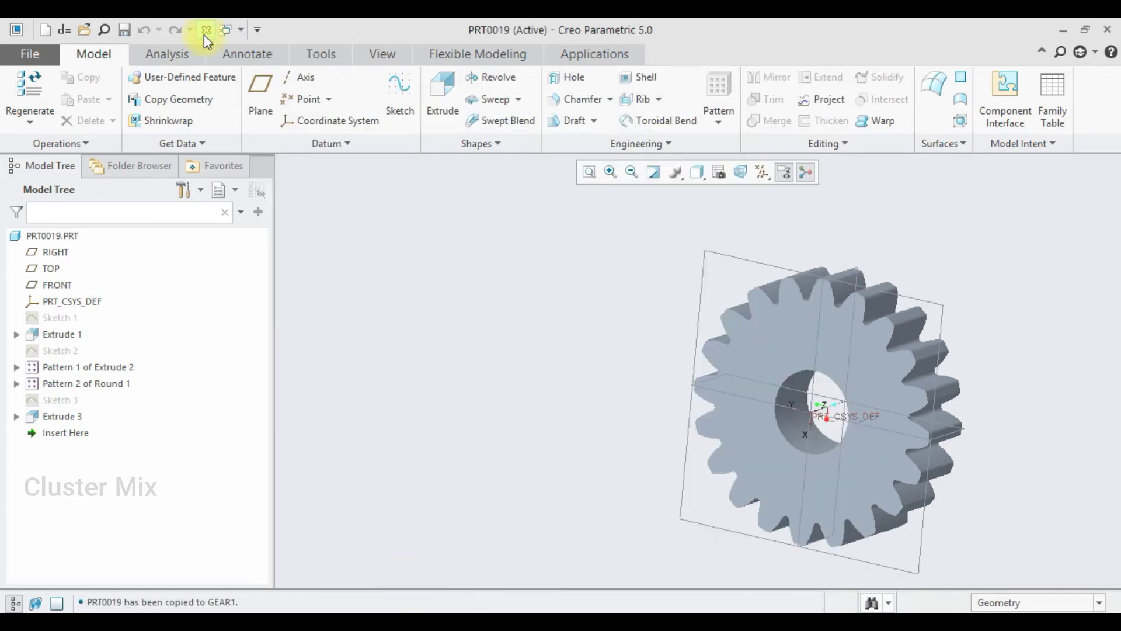
click(205, 33)
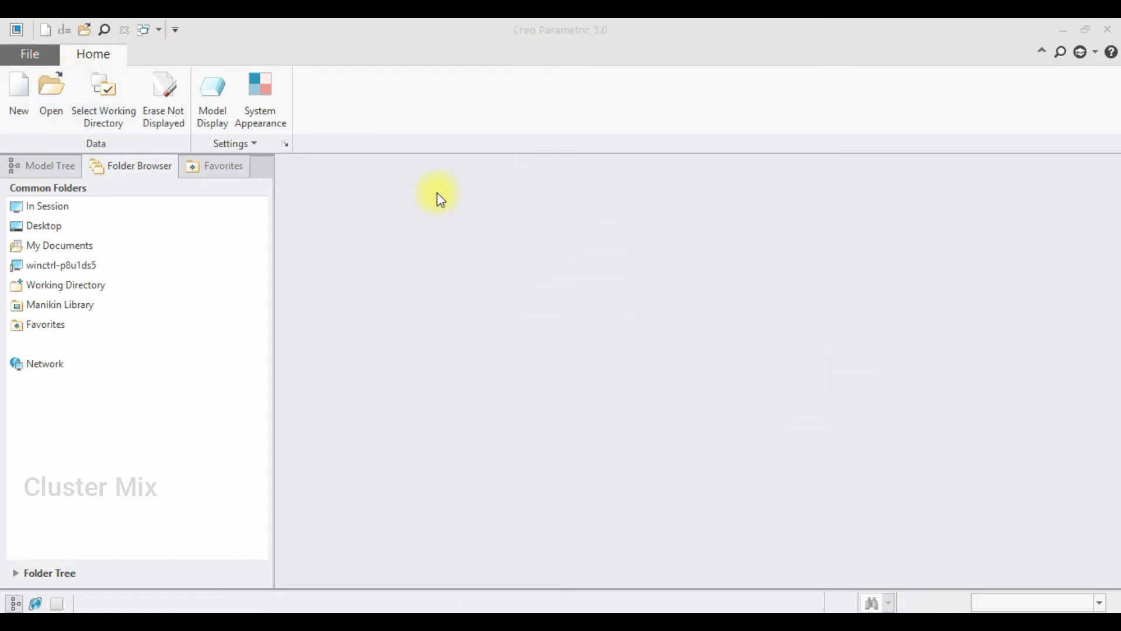
- Create a new solid part named prt0022 using the mmns_part_solid template instead of the default one
click(21, 96)
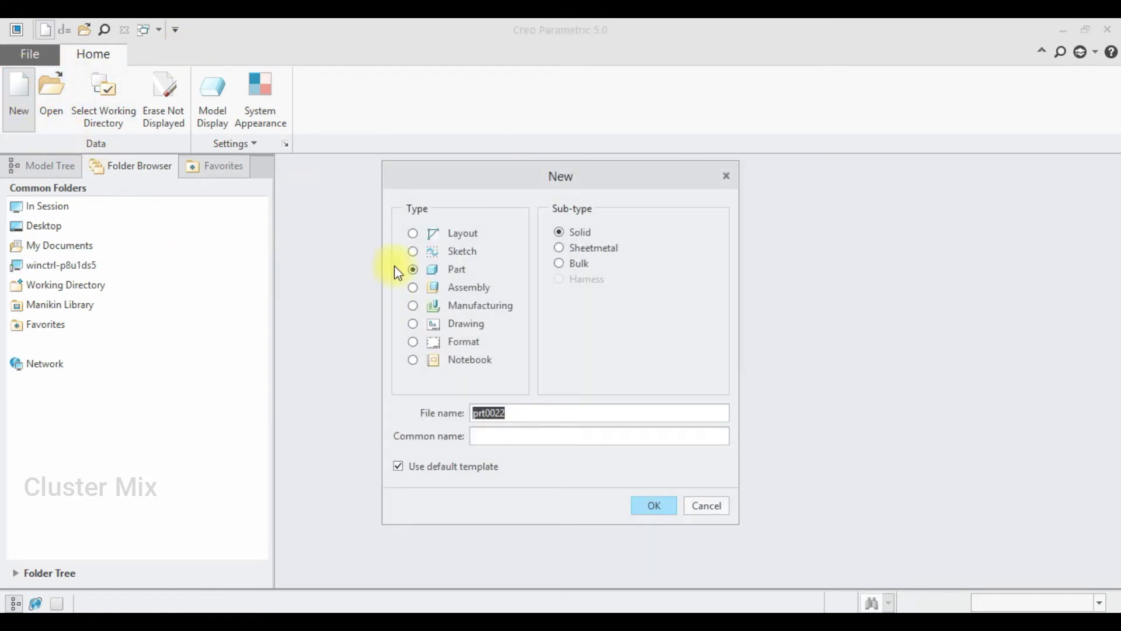
click(425, 467)
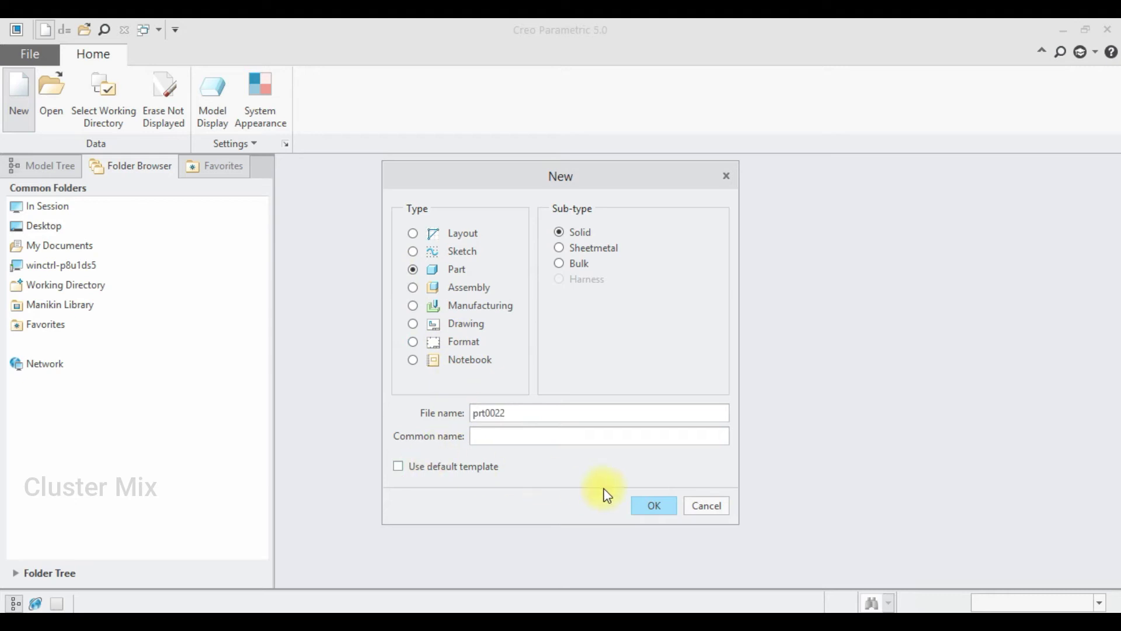
click(654, 505)
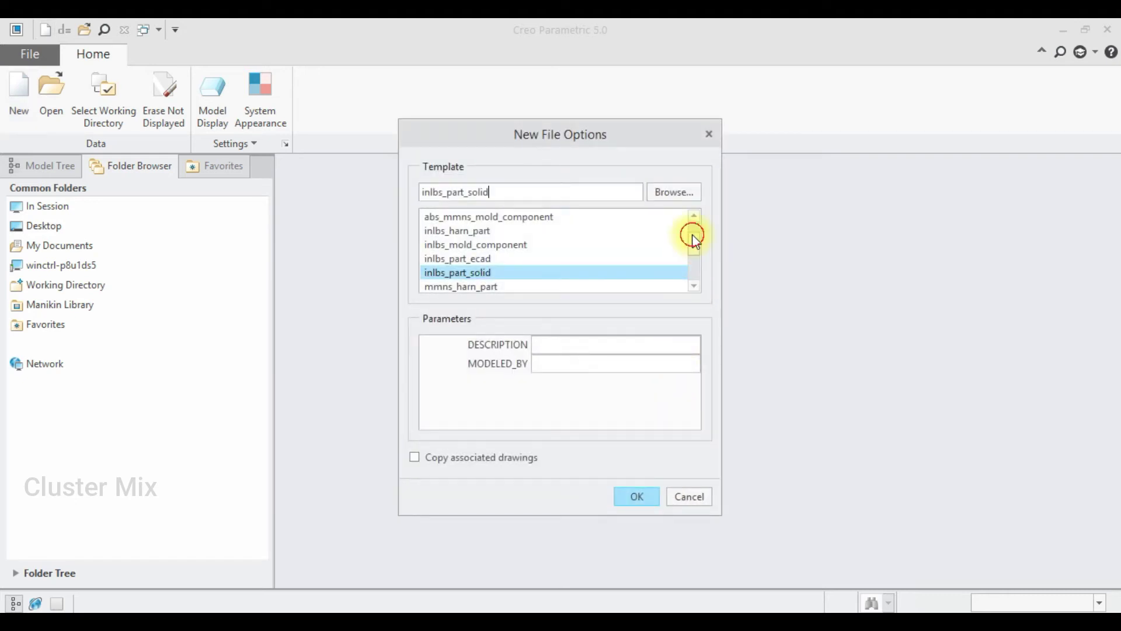
drag(694, 239, 680, 282)
click(471, 244)
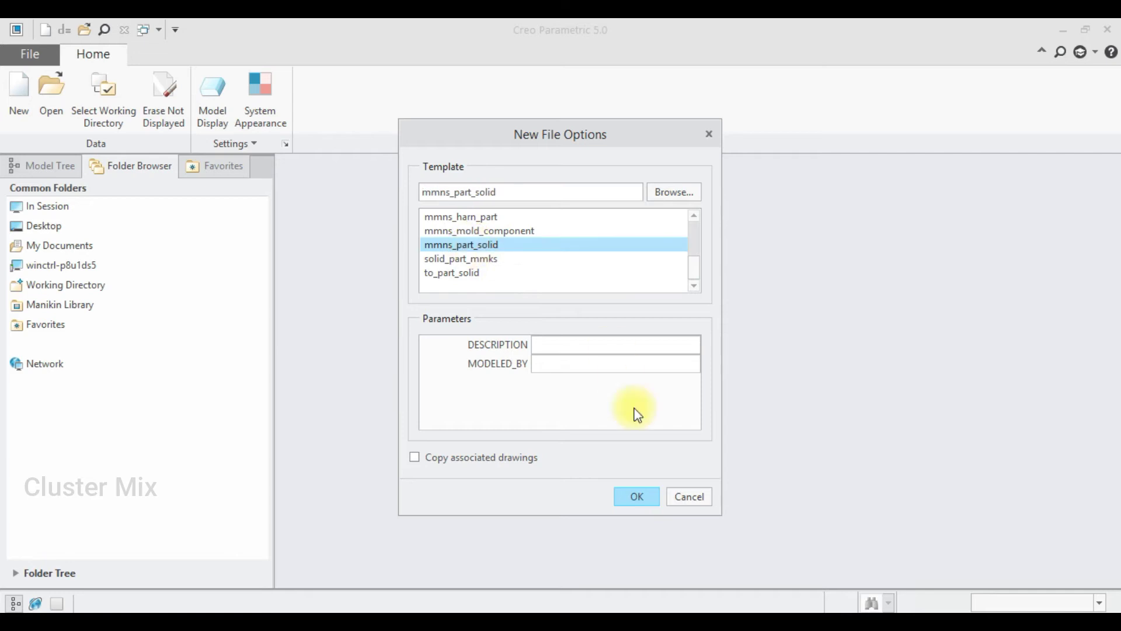
click(636, 497)
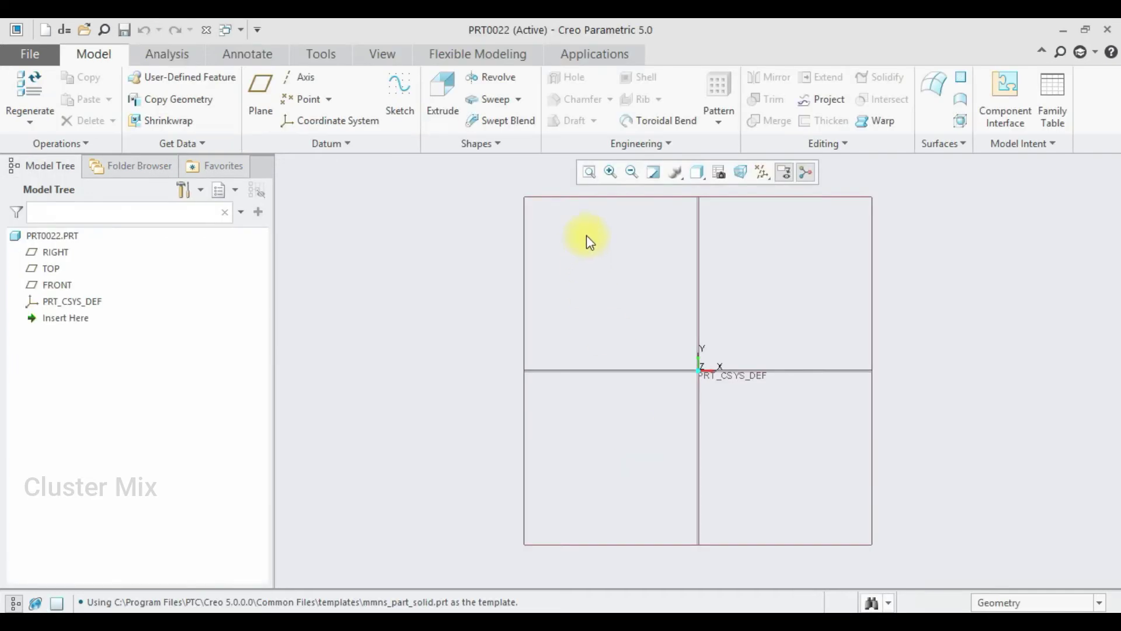
- Start a sketch on the FRONT plane and orient the view parallel to the sketch plane
click(589, 196)
click(602, 120)
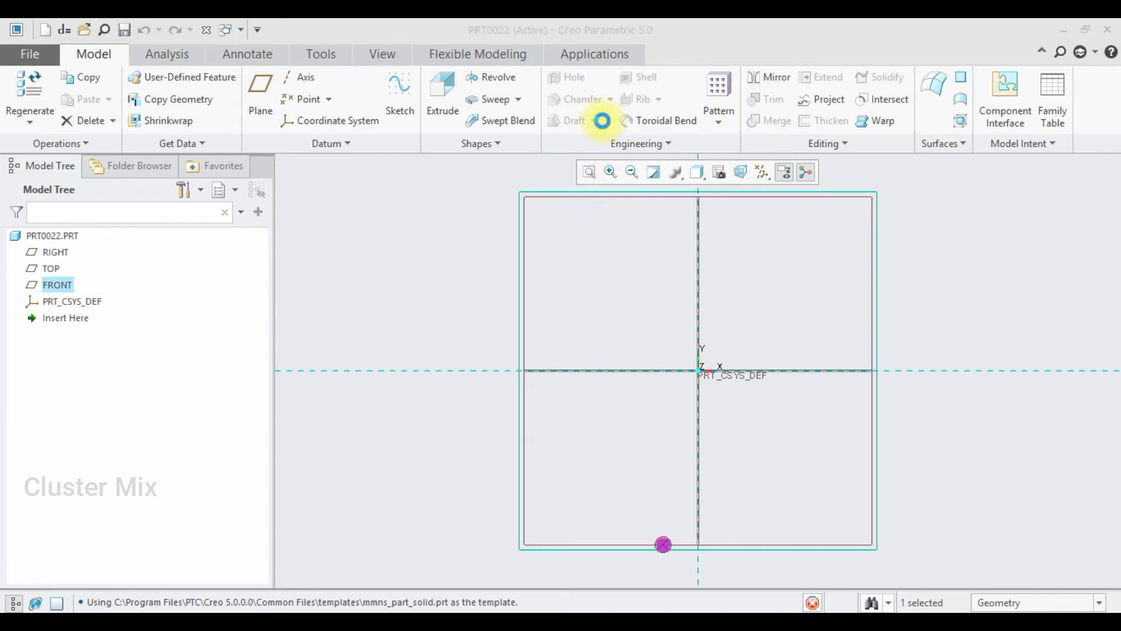
click(17, 120)
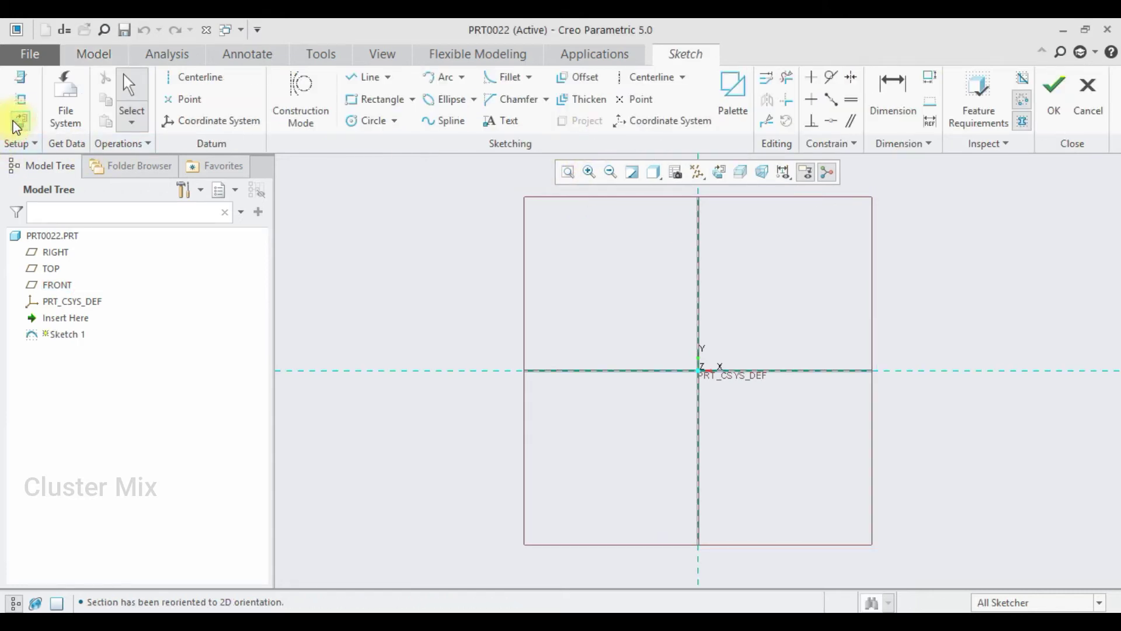
- Sketch a center rectangle about 379 mm tall around the origin
click(356, 98)
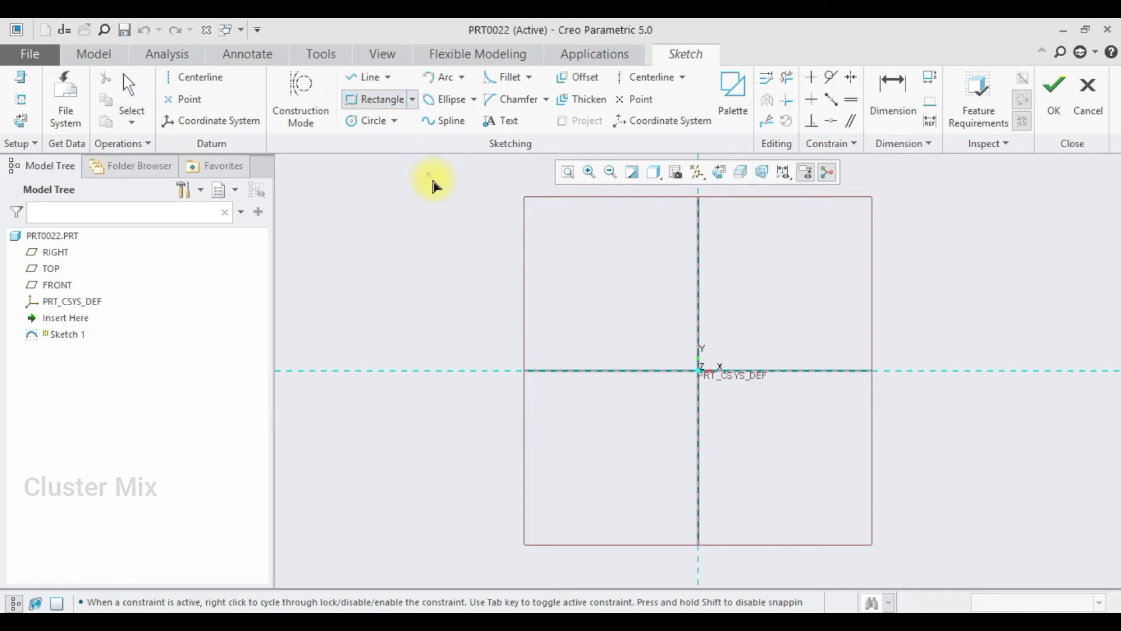
click(413, 99)
click(408, 155)
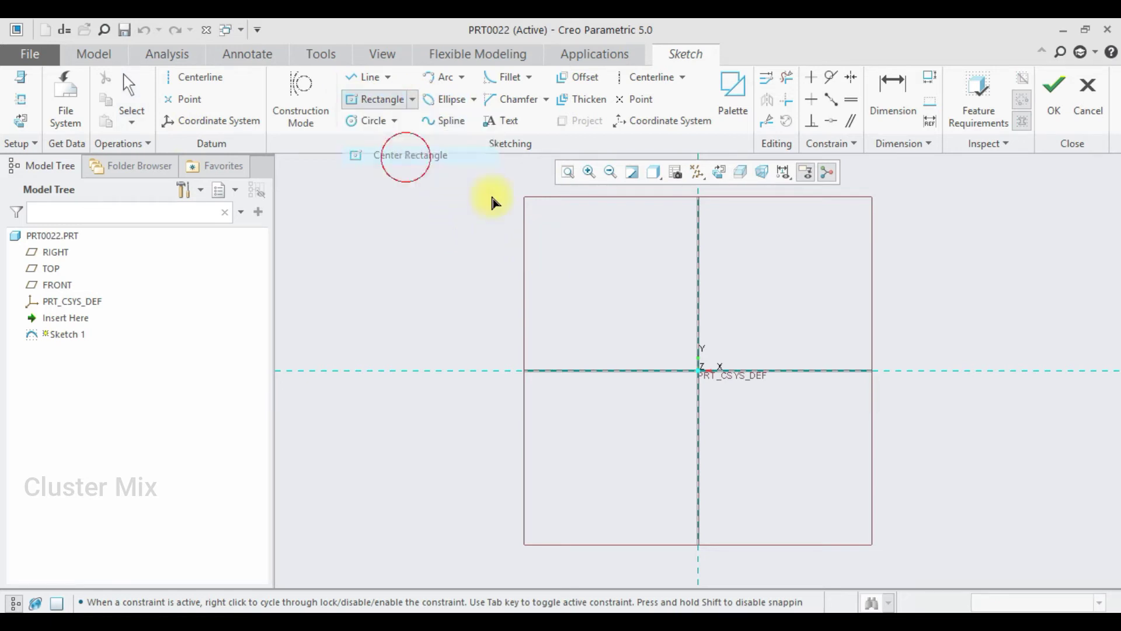
click(699, 377)
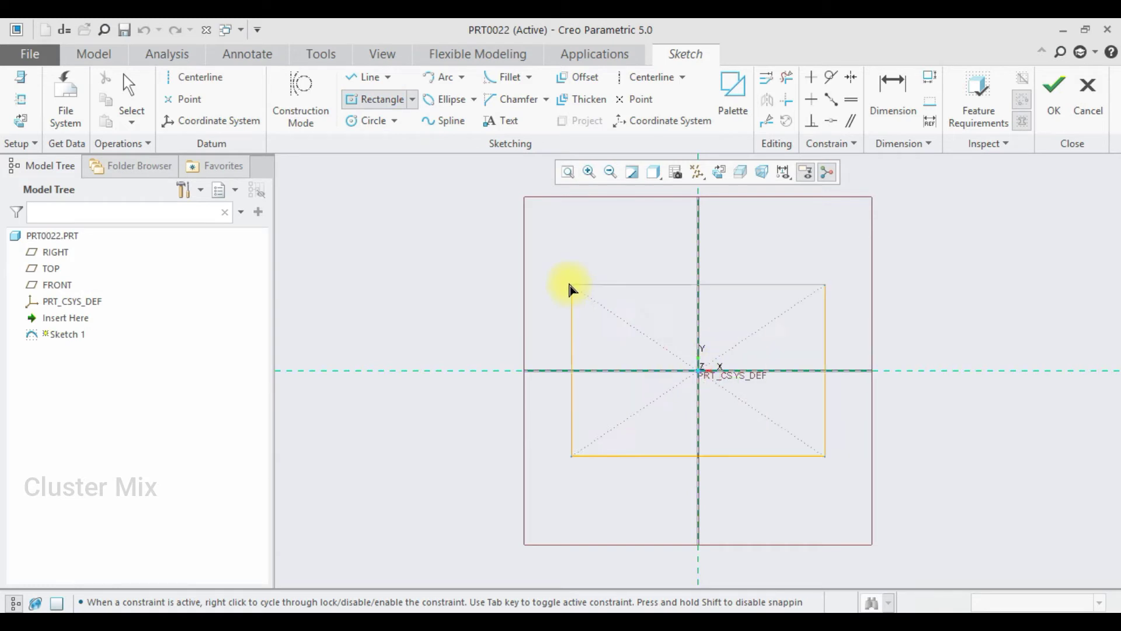
click(550, 243)
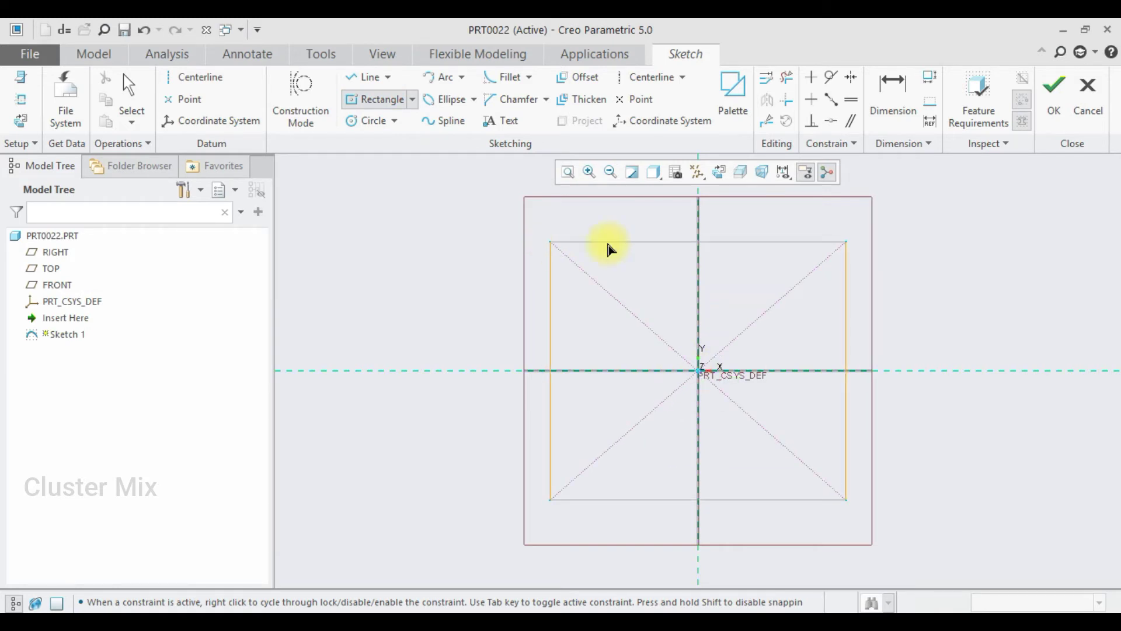
middle_click(836, 292)
- Set the rectangle's width and height to 1000 mm each and finish the sketch
double_click(733, 264)
text(100)
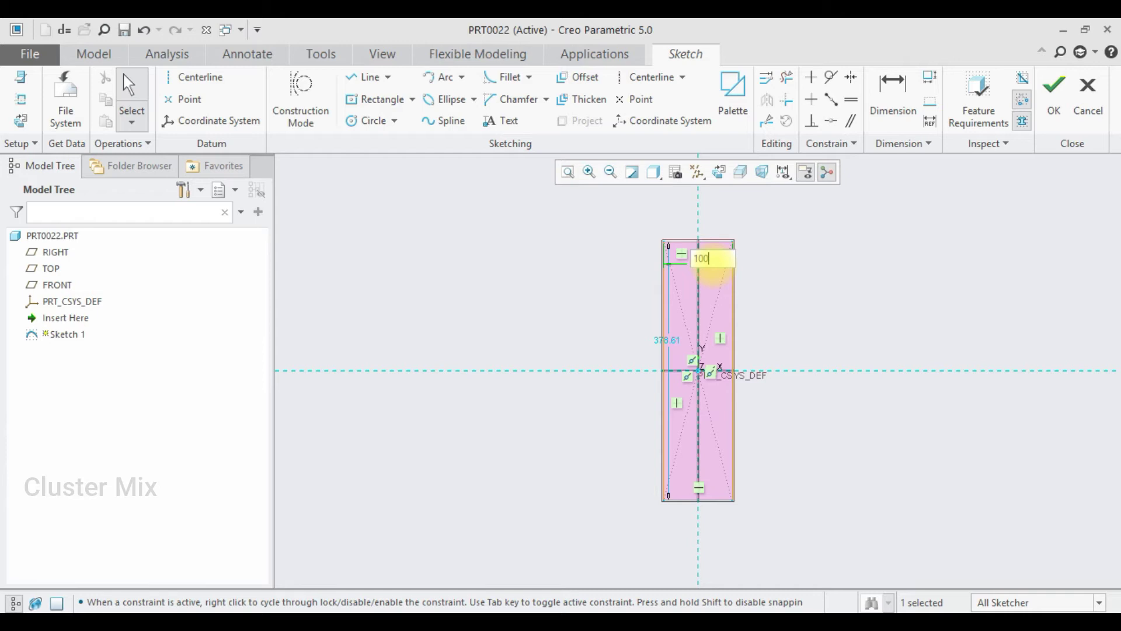
text(0)
key(Return)
double_click(408, 337)
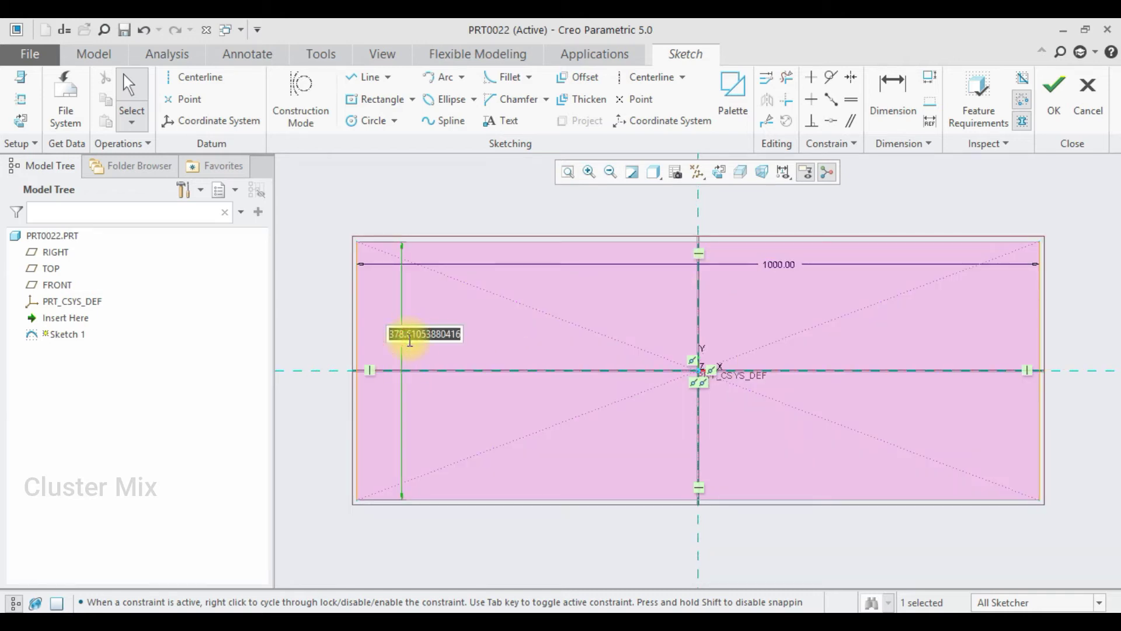
text(10)
key(Return)
click(1054, 93)
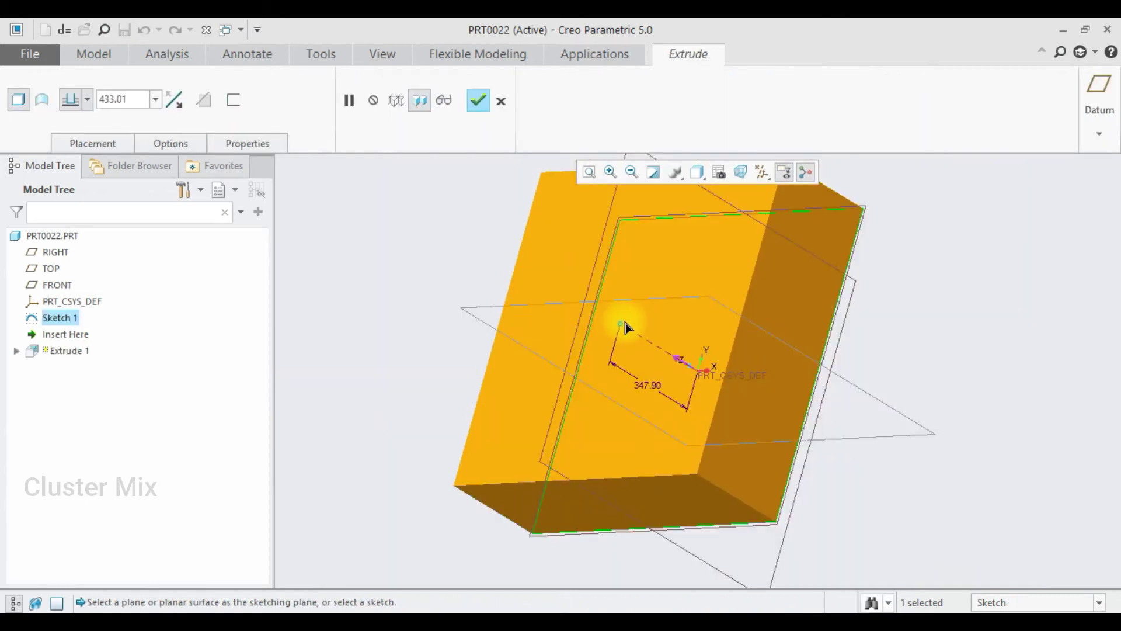
- Extrude the square sketch into a solid plate 100 mm thick
middle_drag(713, 368, 694, 308)
drag(693, 309, 701, 345)
double_click(123, 99)
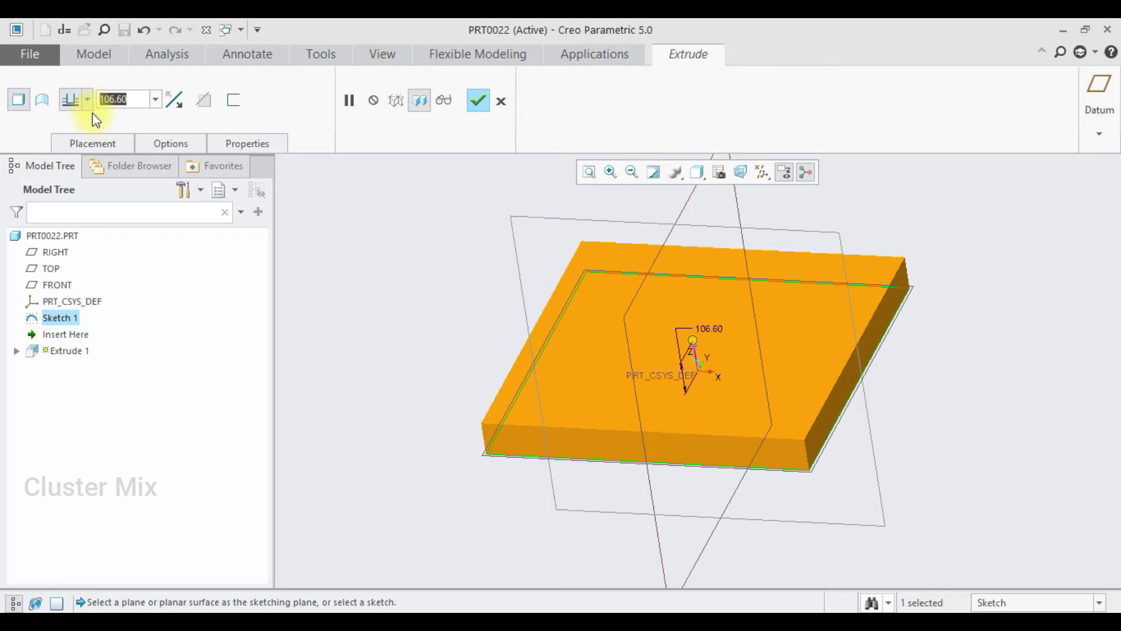
text(100)
key(Return)
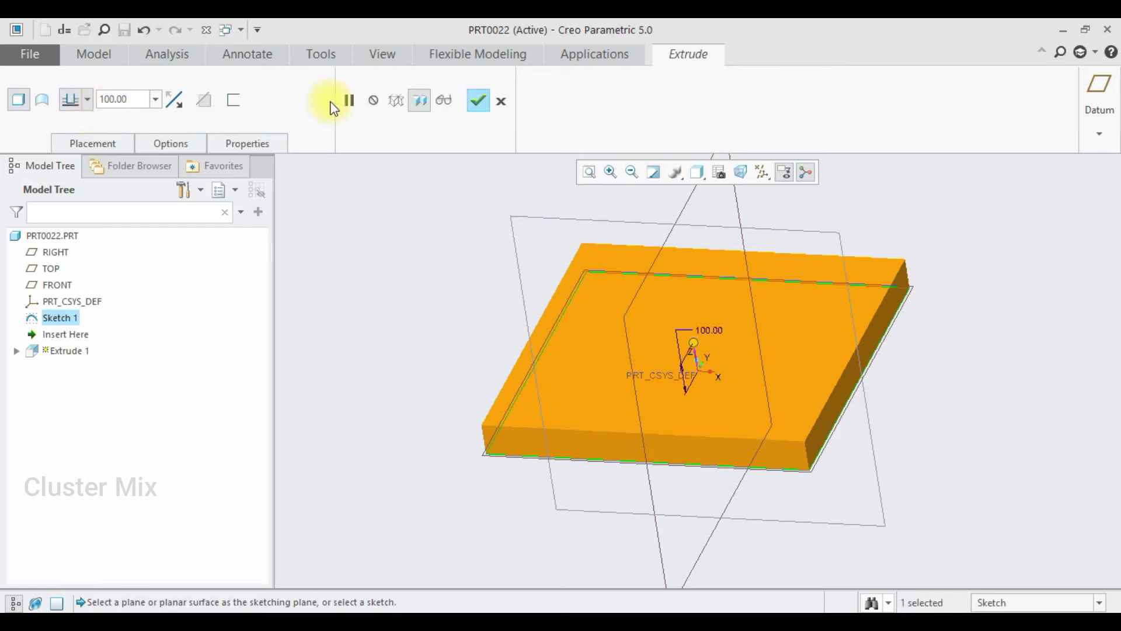
click(477, 100)
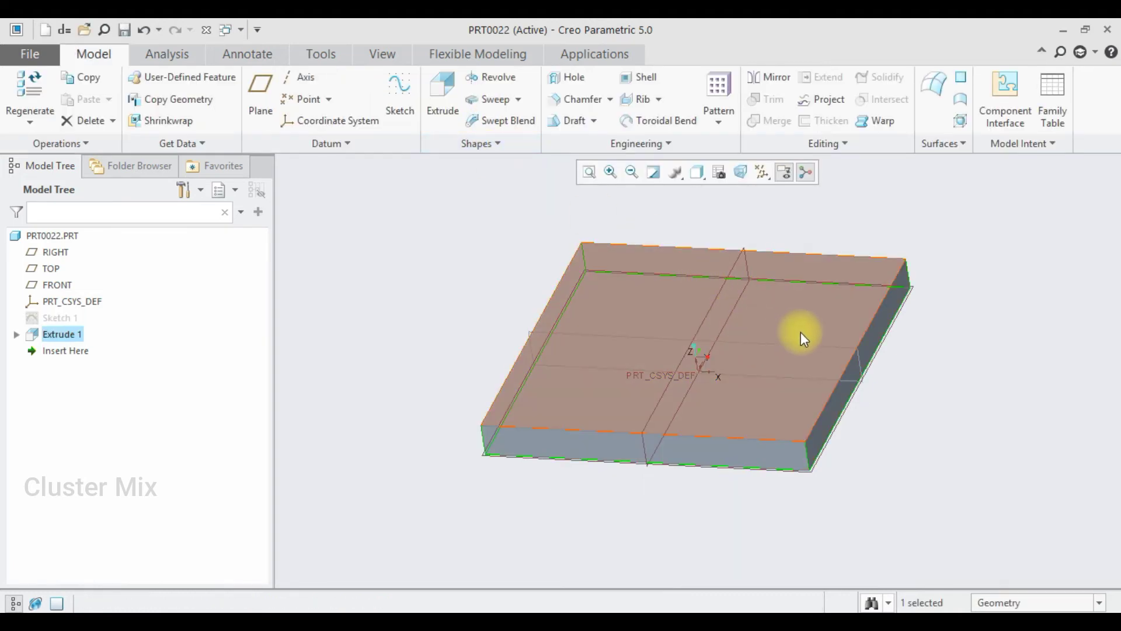
- Sketch two equal 200 mm diameter circles side by side at the same height on the plate's large front face
click(810, 315)
click(911, 230)
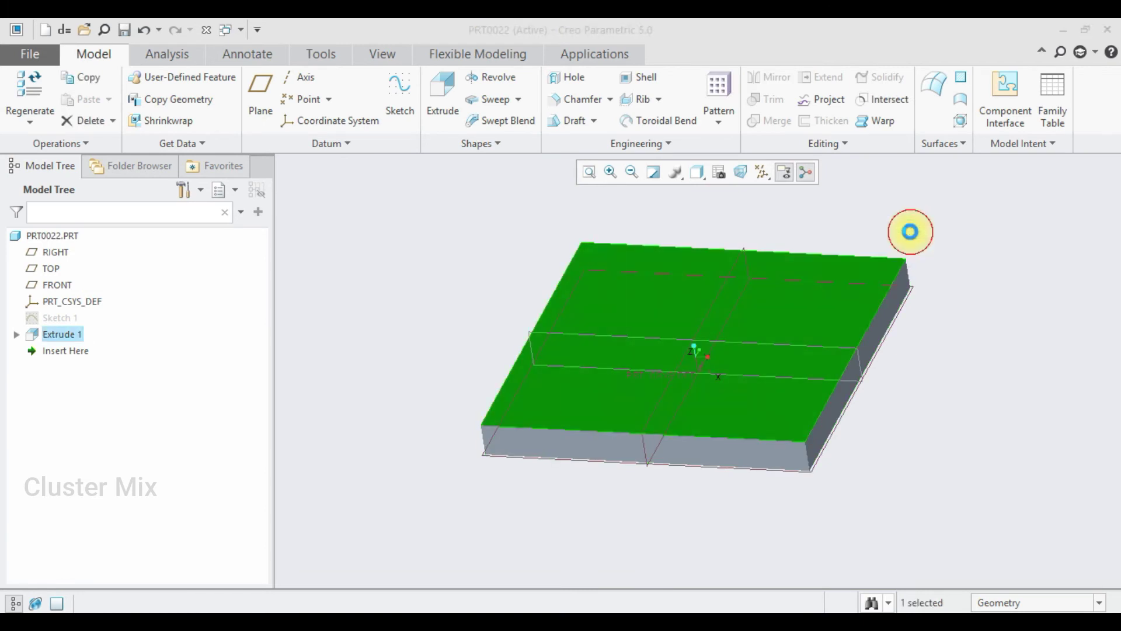
click(20, 120)
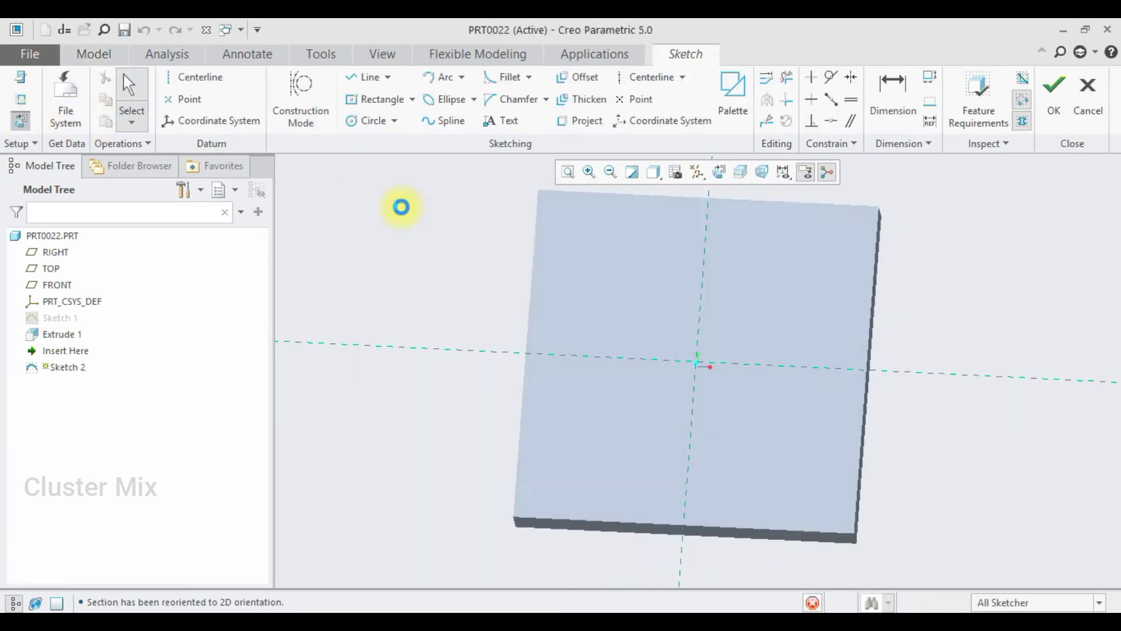
click(352, 120)
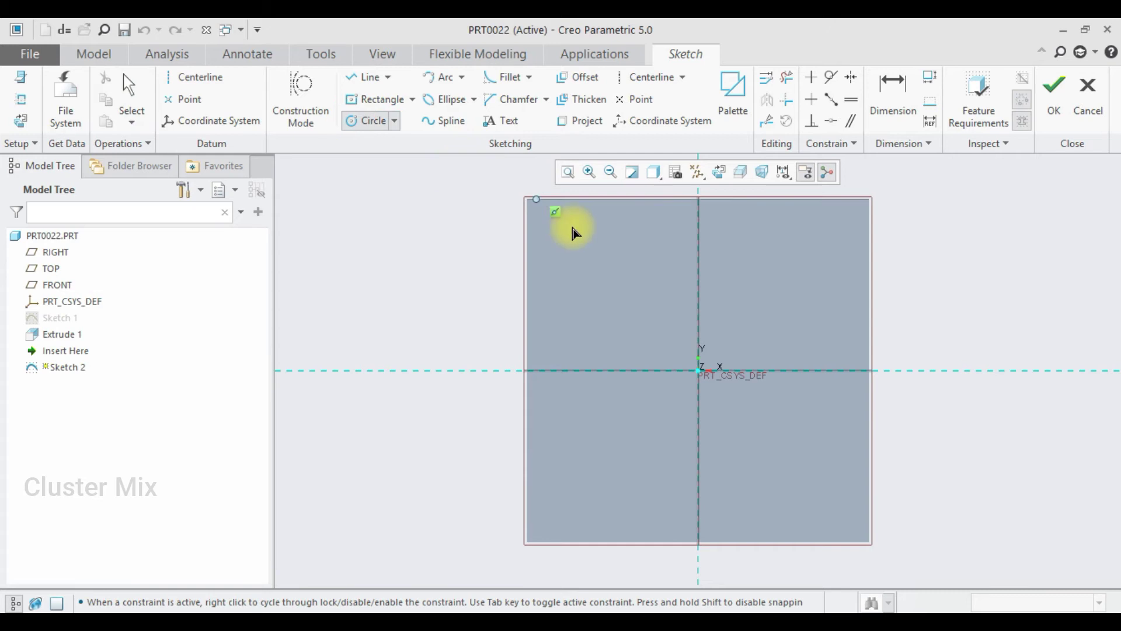
click(587, 354)
click(565, 329)
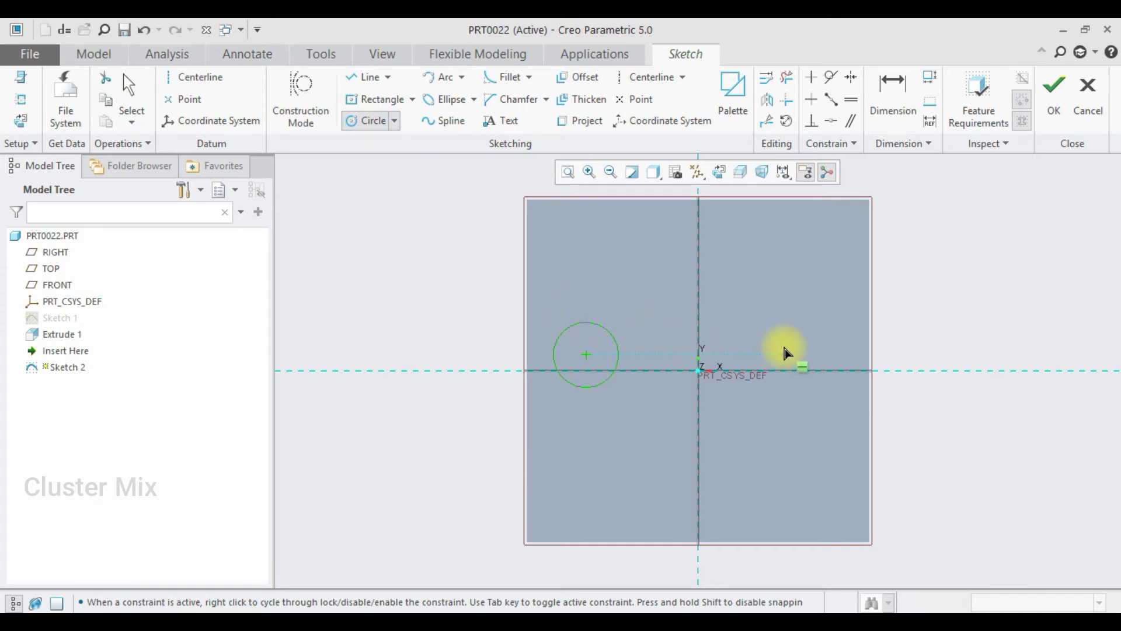
click(804, 354)
click(779, 362)
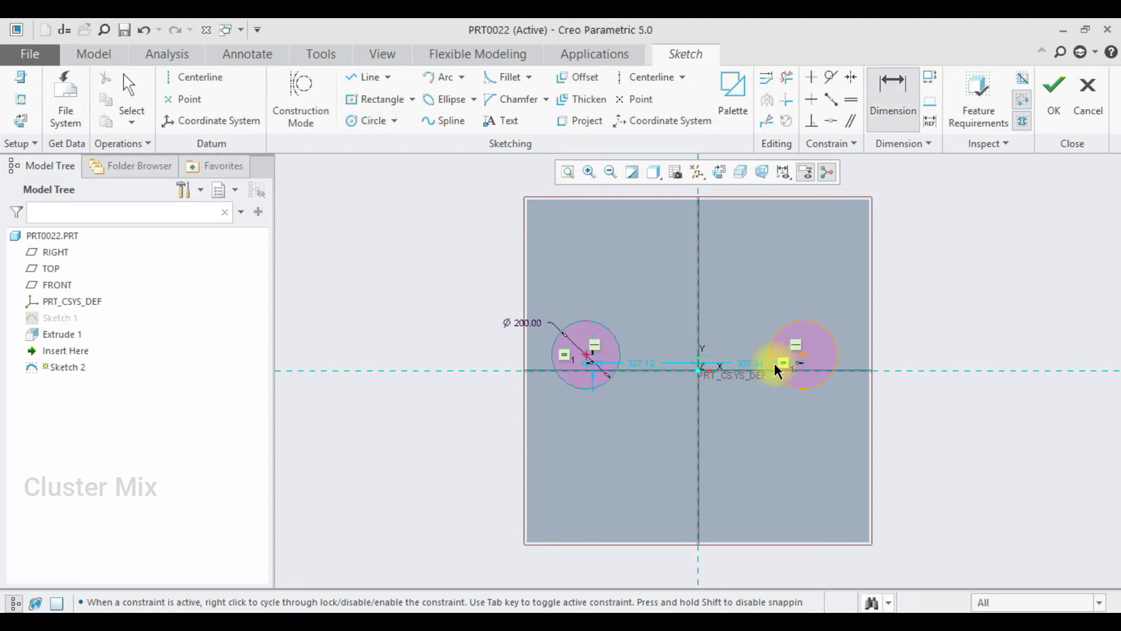
- Dimension the distance between the two circle centres as 570 mm and finish the sketch
middle_click(725, 450)
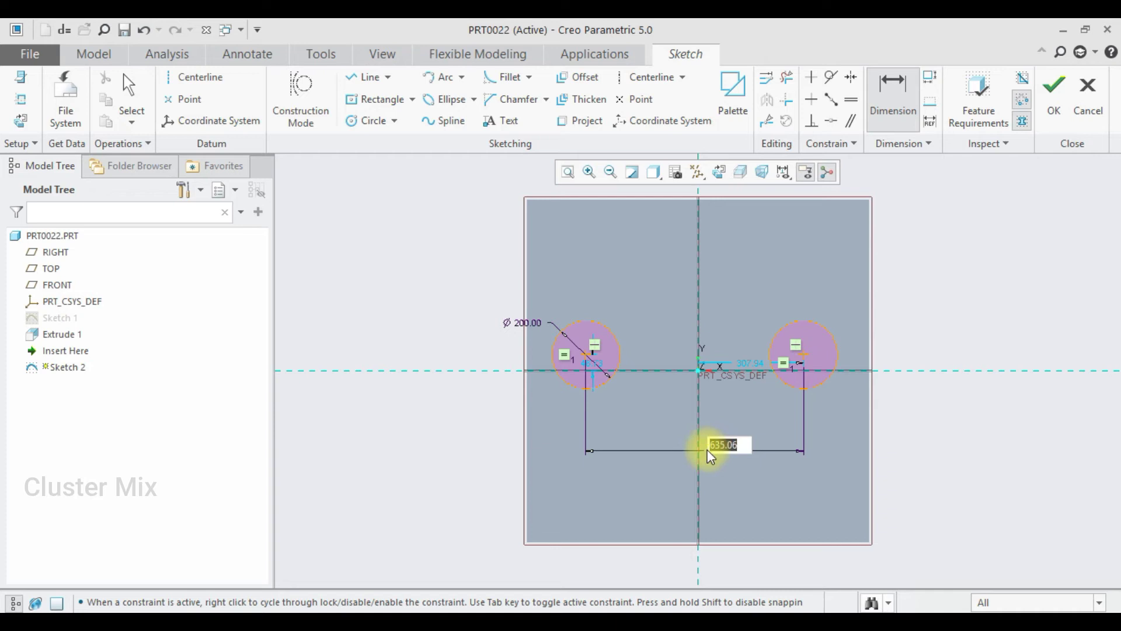
text(570)
key(Return)
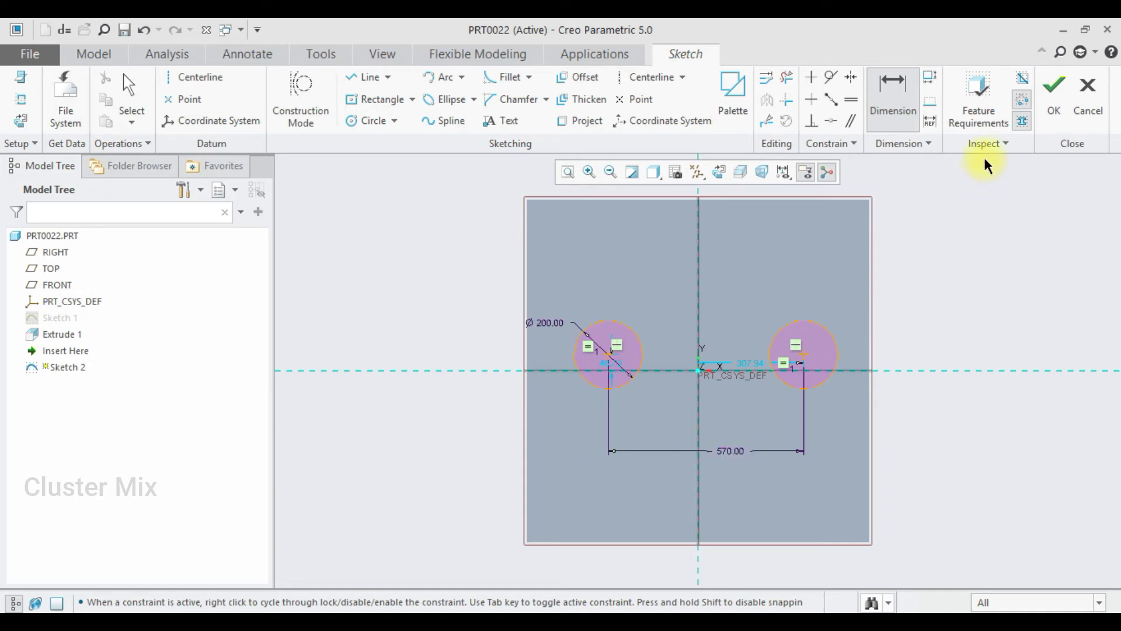
click(1052, 102)
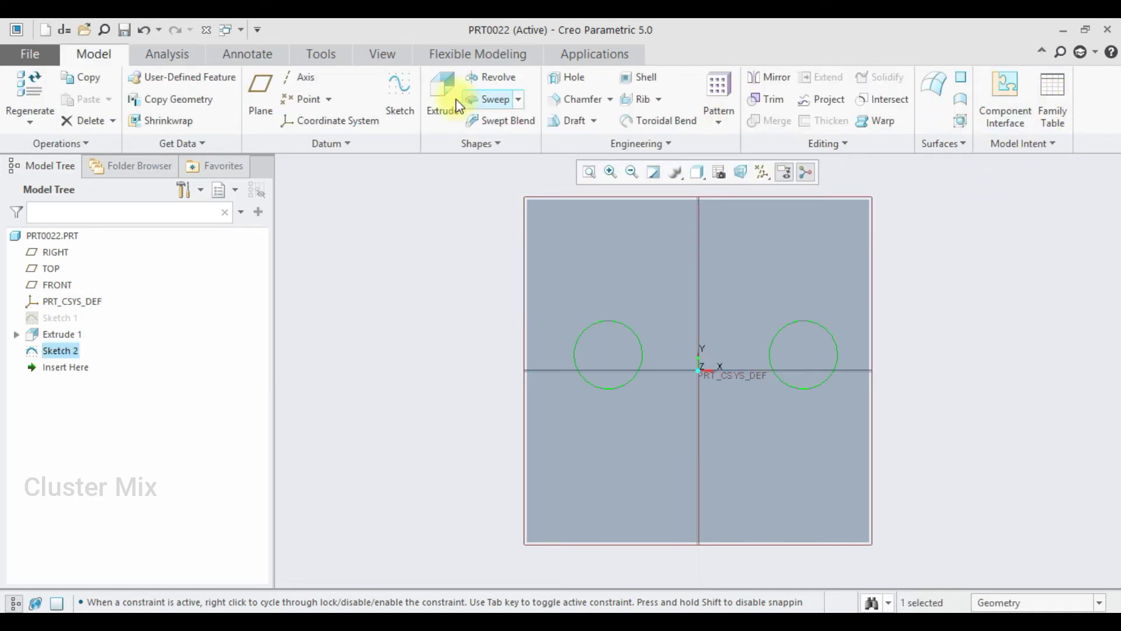
- Extrude the two circles 300 mm outward from the plate as solid cylindrical posts
click(435, 92)
mouse_move(576, 432)
middle_down()
mouse_move(568, 393)
mouse_move(543, 370)
mouse_move(563, 383)
middle_up()
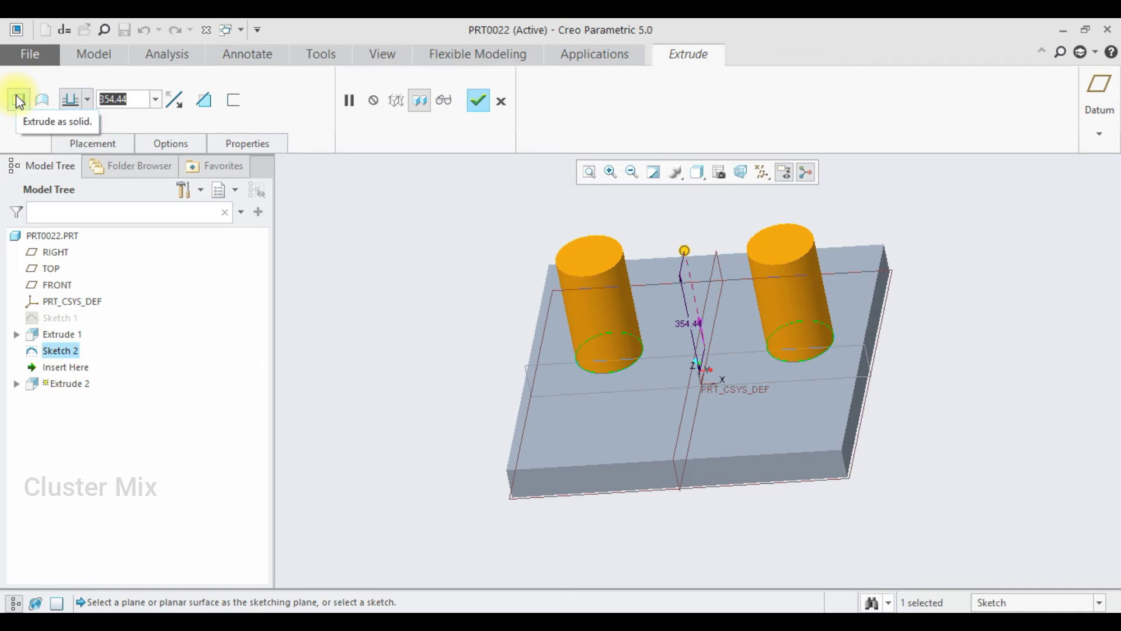
text(3)
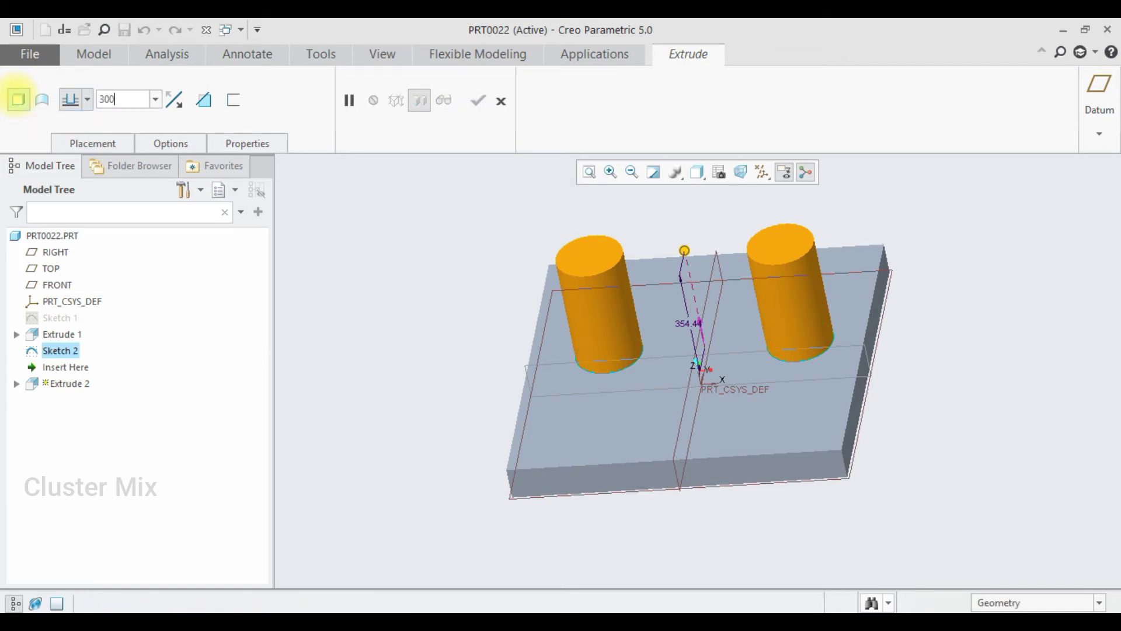
text(00)
key(Return)
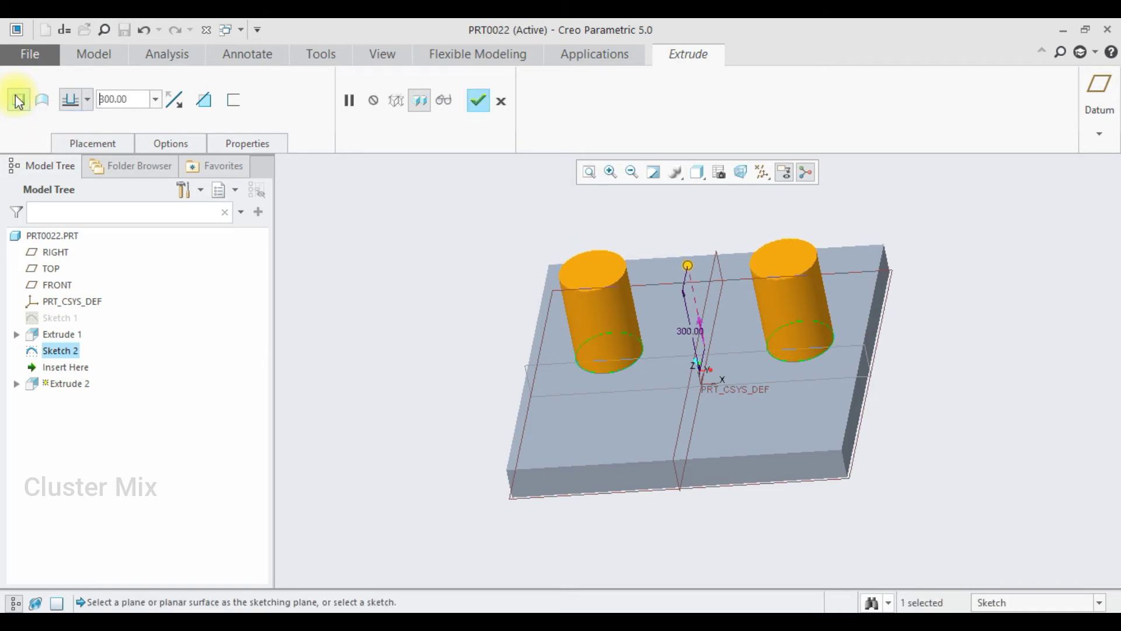
click(480, 101)
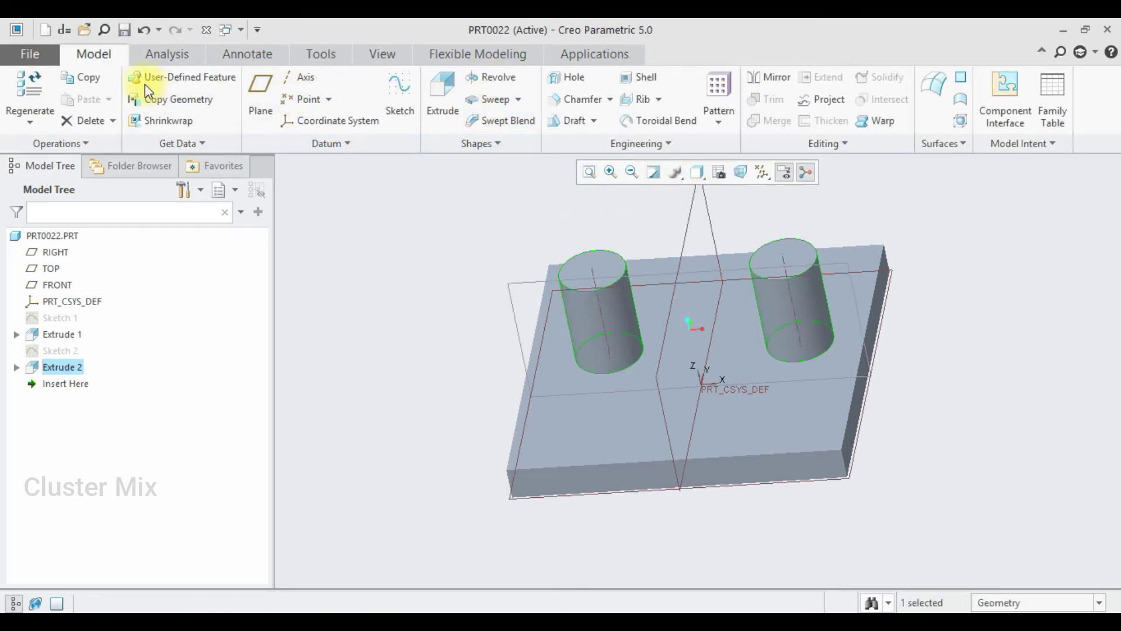
- Save a copy of the part as support in the gearanimation folder and close the part
click(32, 54)
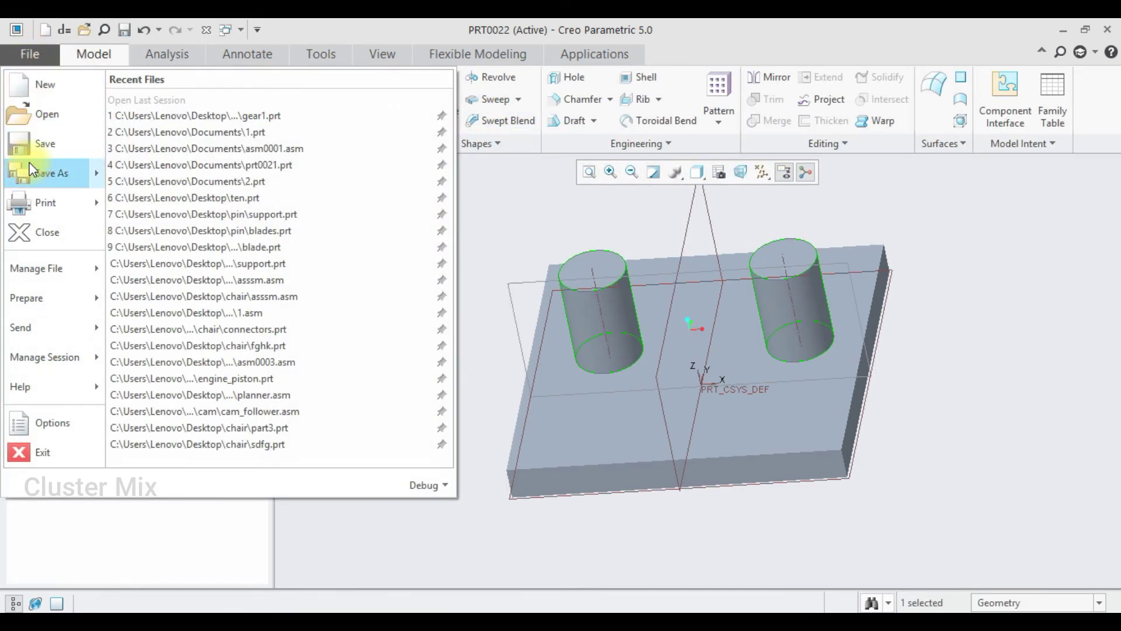
click(62, 173)
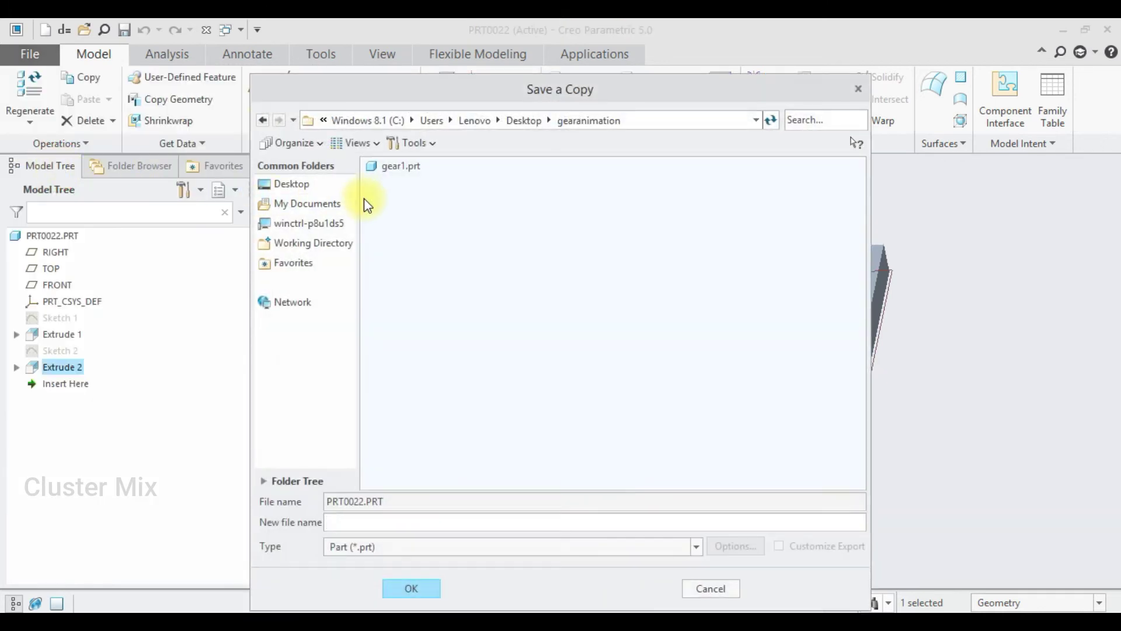
click(331, 526)
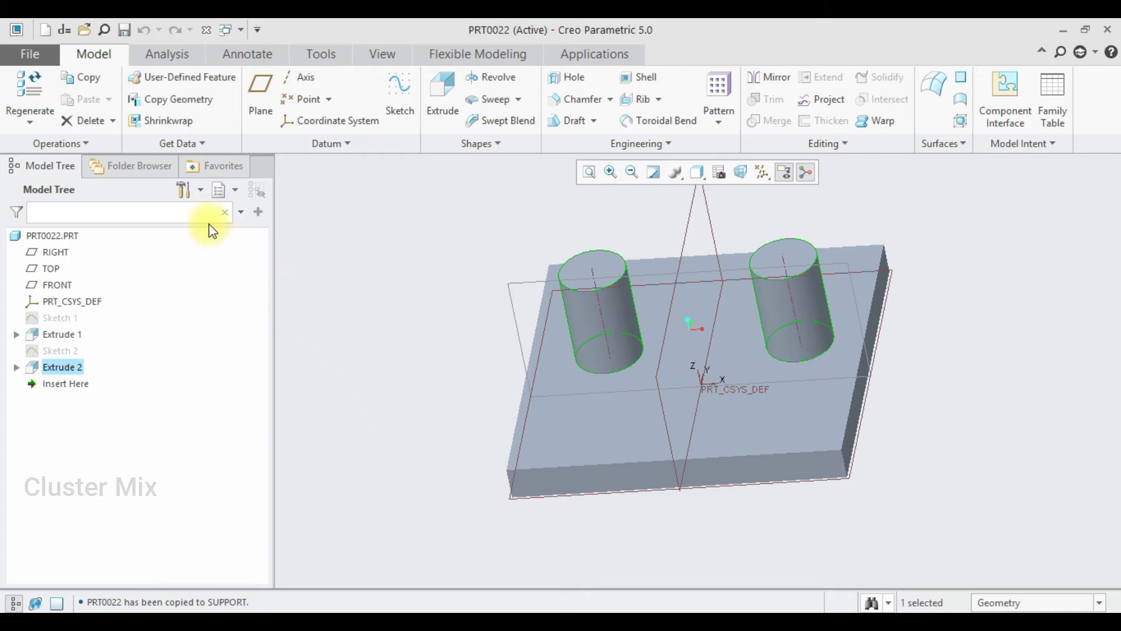
key(ctrl+w)
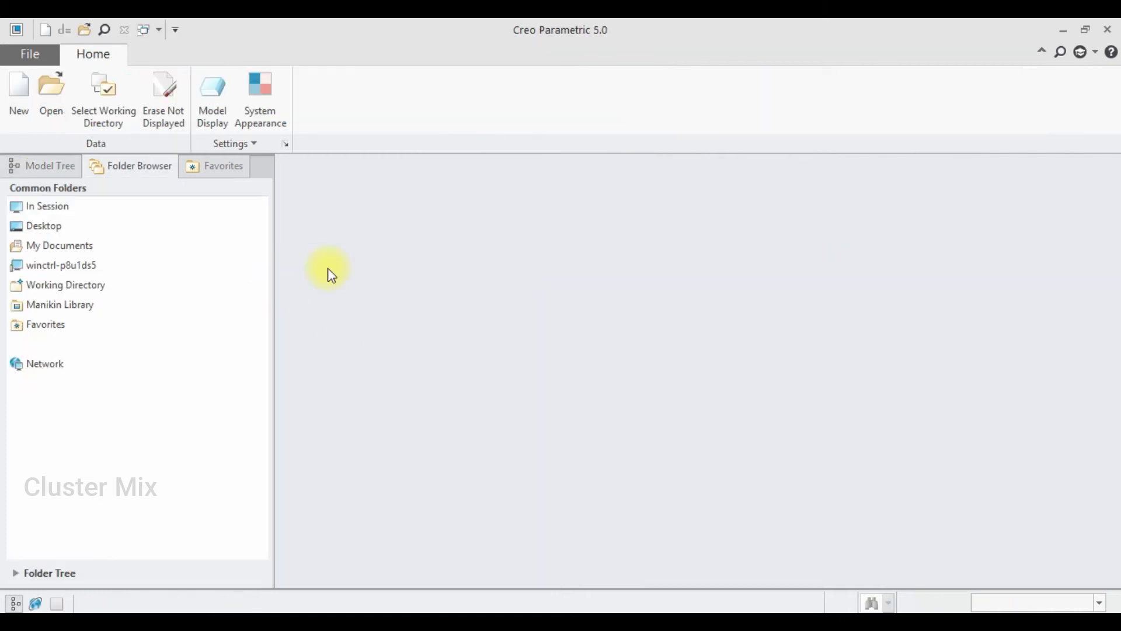
- Create a new design assembly named asm0001 using the mmns_asm_design template instead of the default one
click(17, 96)
click(415, 288)
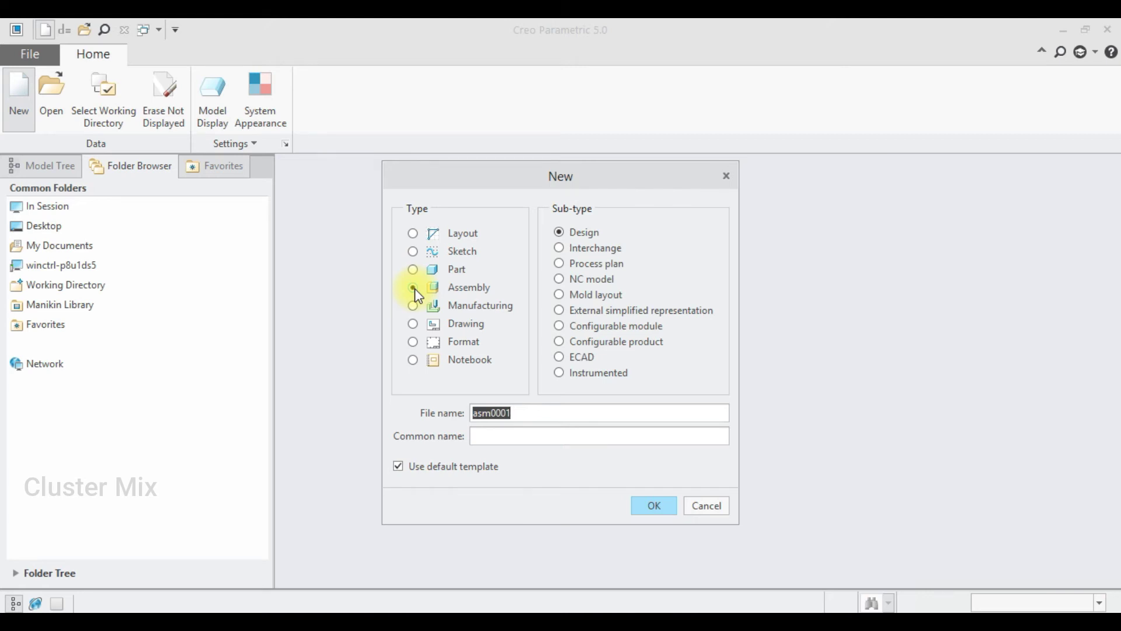
click(398, 466)
click(652, 506)
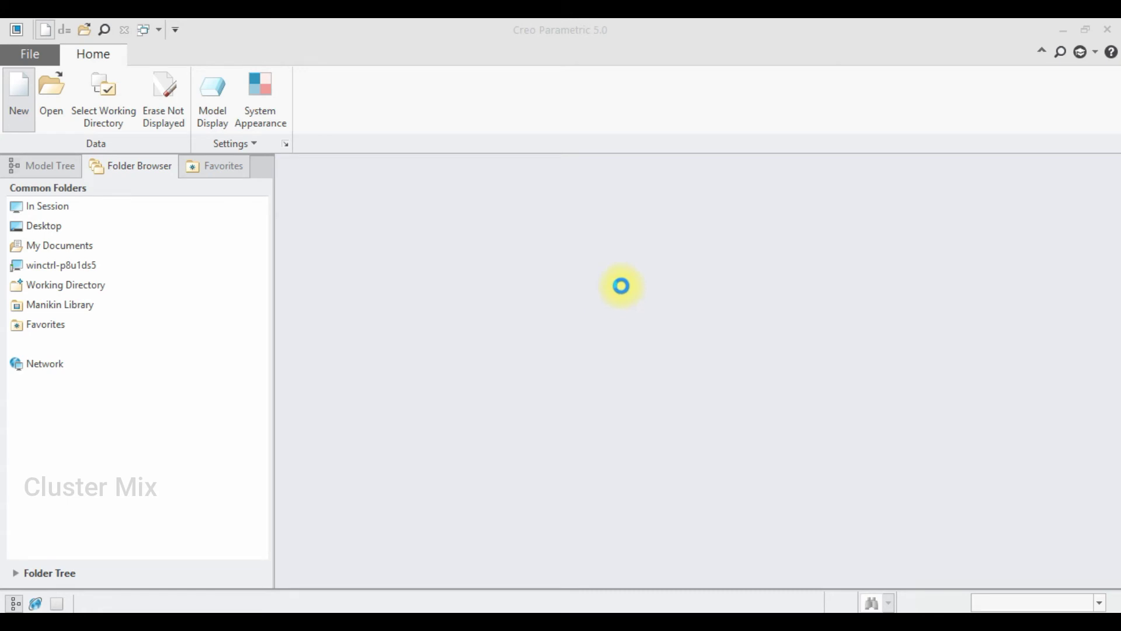
drag(693, 233, 693, 275)
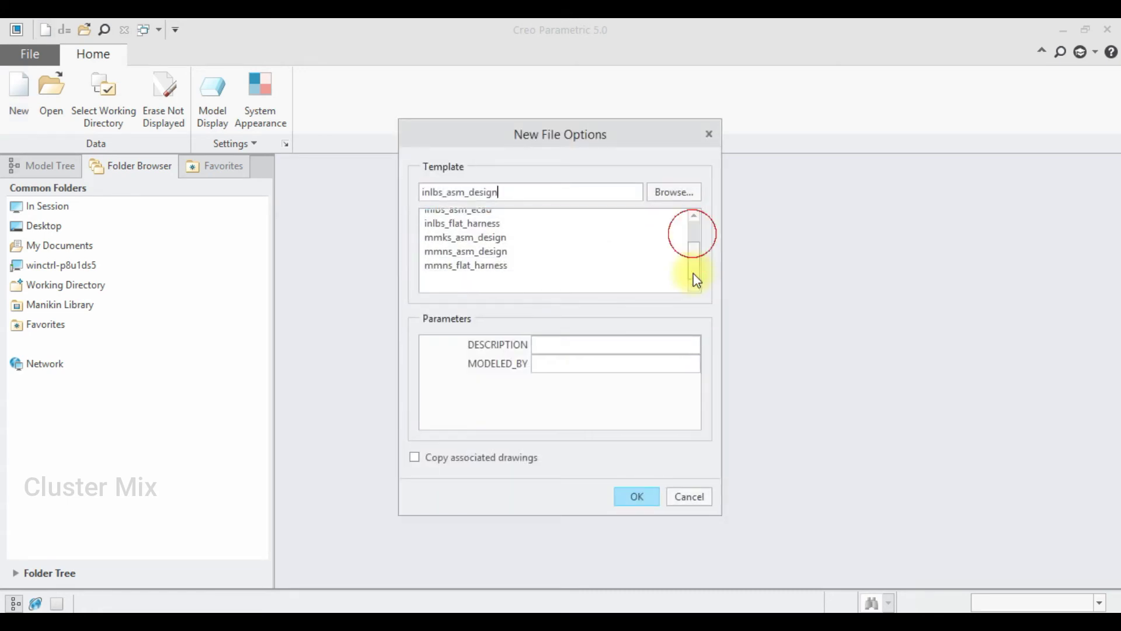
double_click(489, 258)
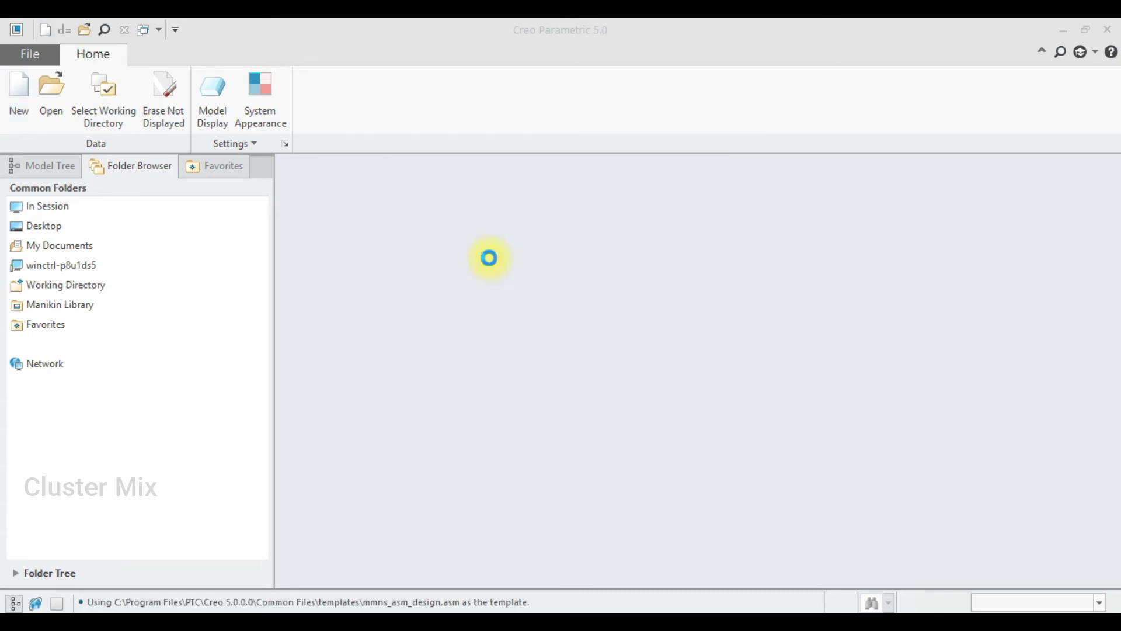
- Assemble support.prt as the first component, fully constrained with the Default placement
click(158, 80)
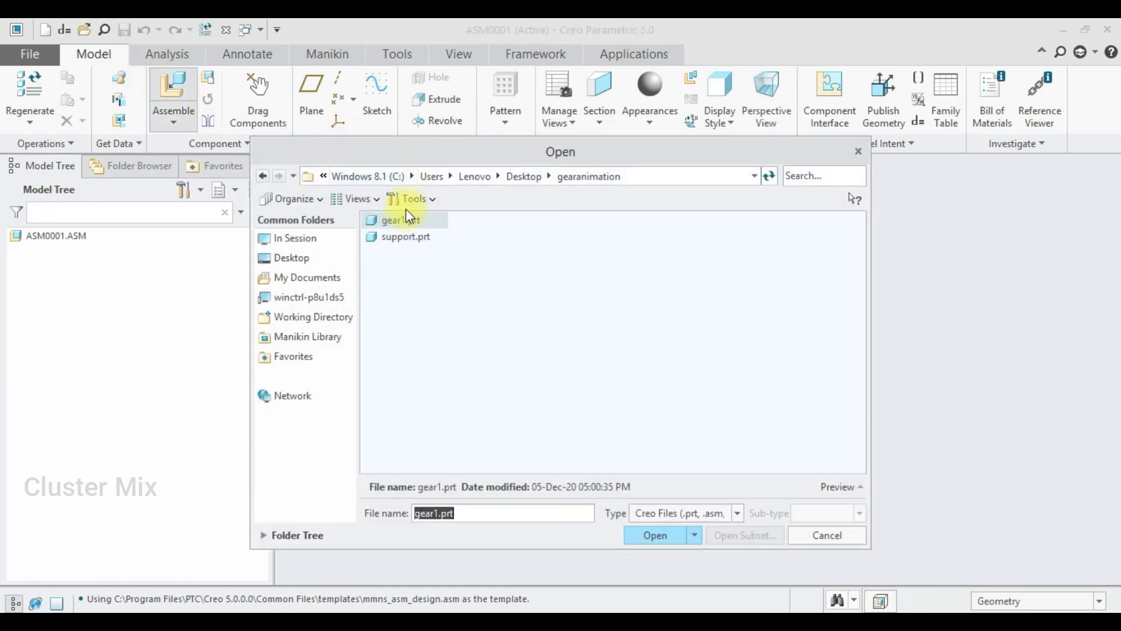
click(409, 236)
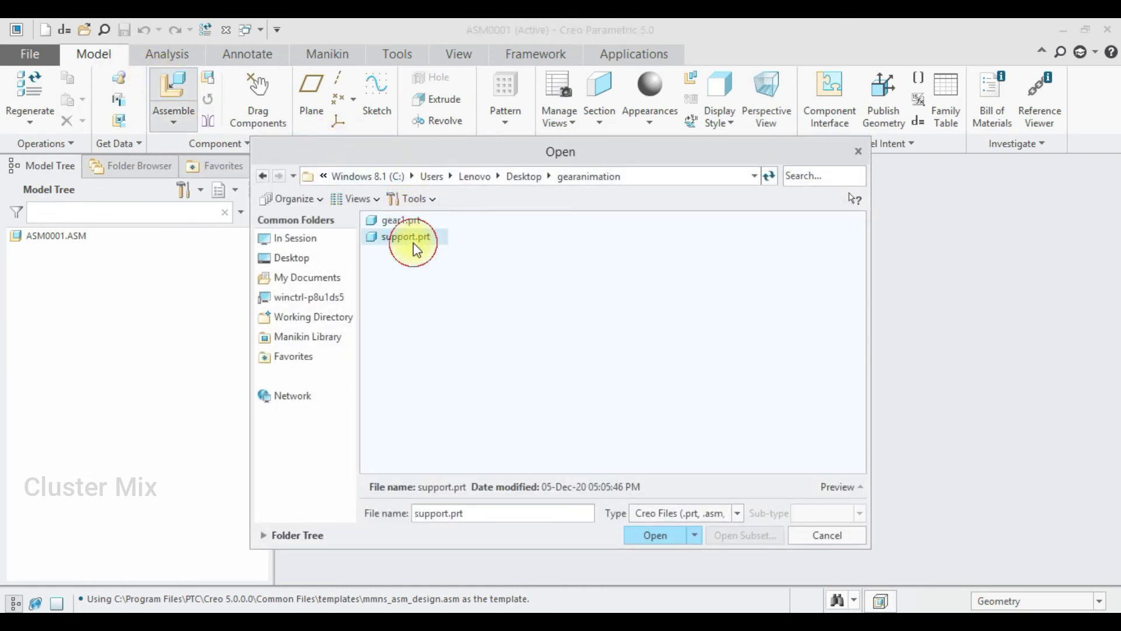
click(654, 535)
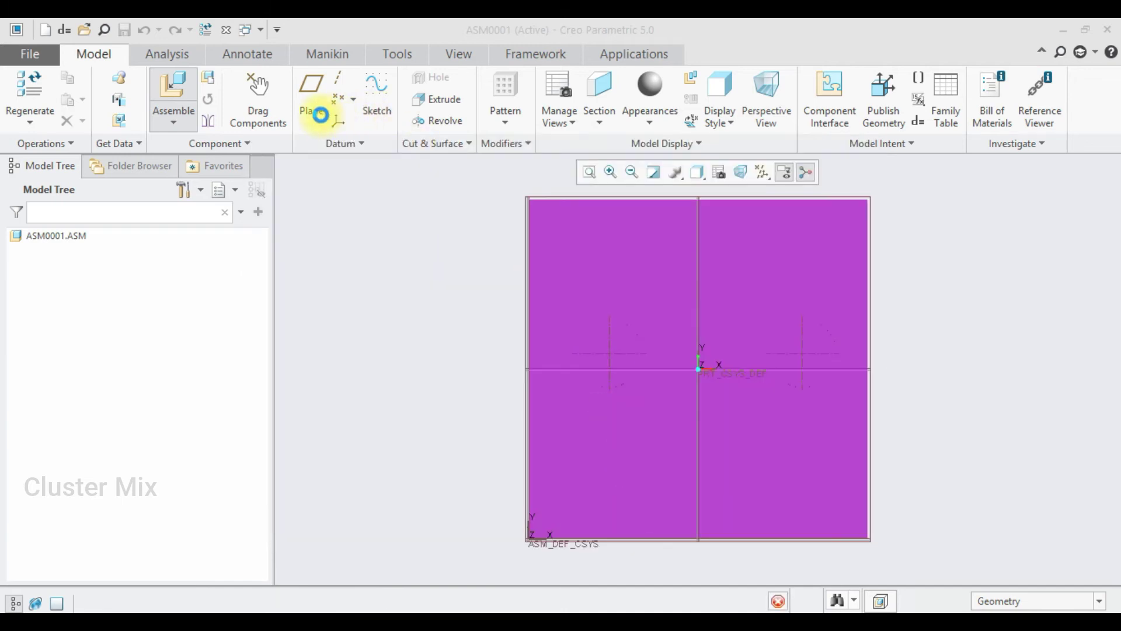
click(299, 99)
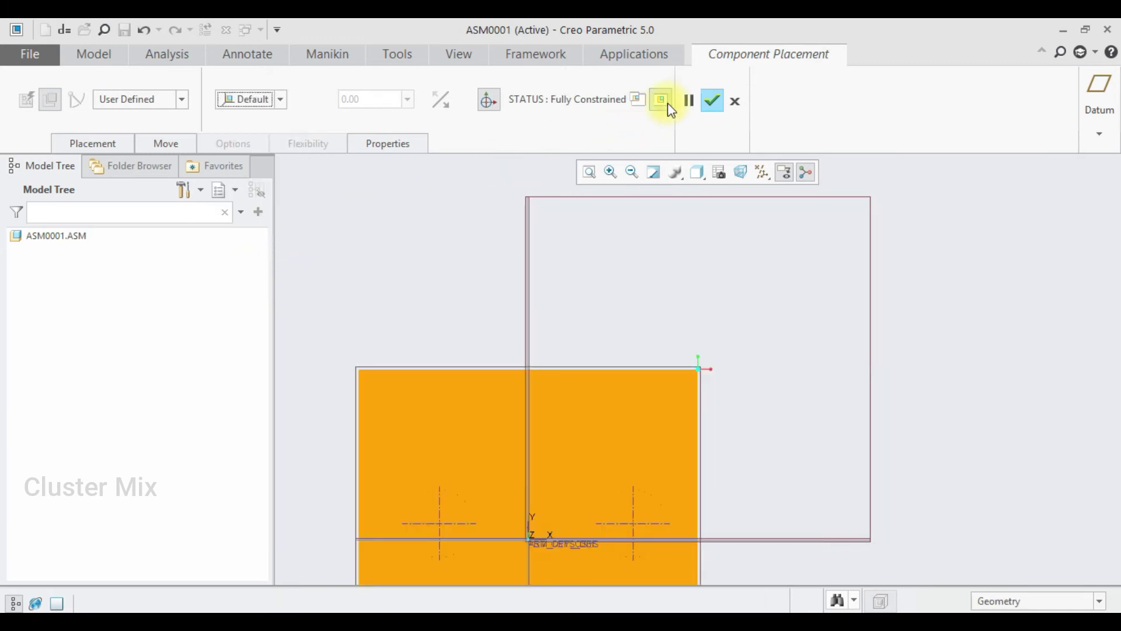
click(712, 101)
- Bring gear1.prt into the assembly as the next component
mouse_move(665, 257)
middle_down()
mouse_move(646, 283)
mouse_move(658, 296)
mouse_move(675, 246)
middle_up()
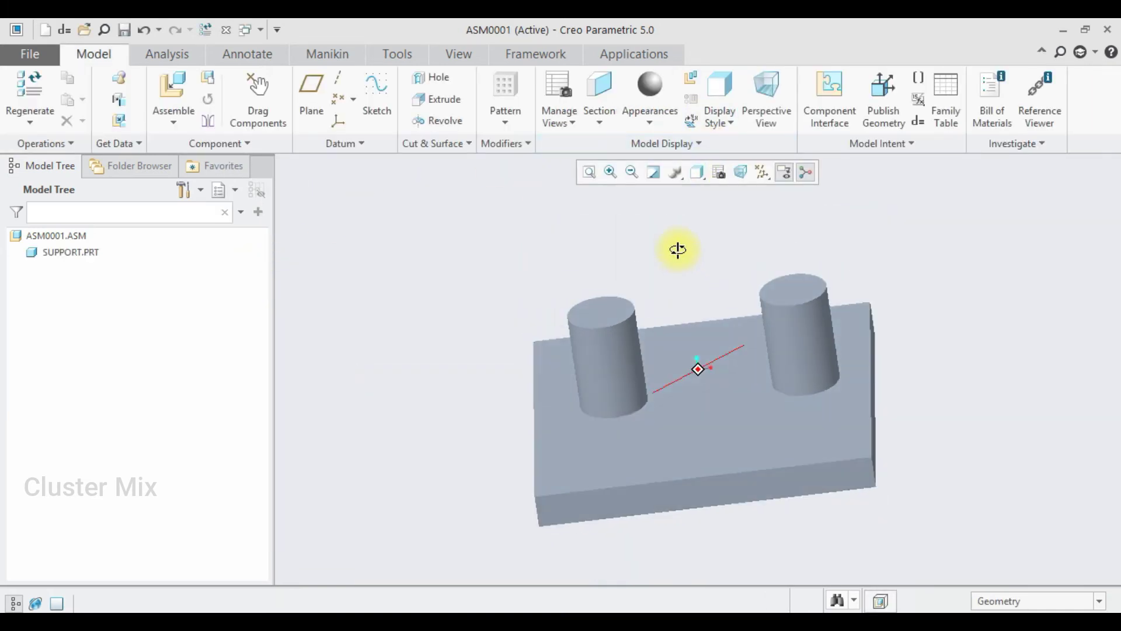
click(183, 84)
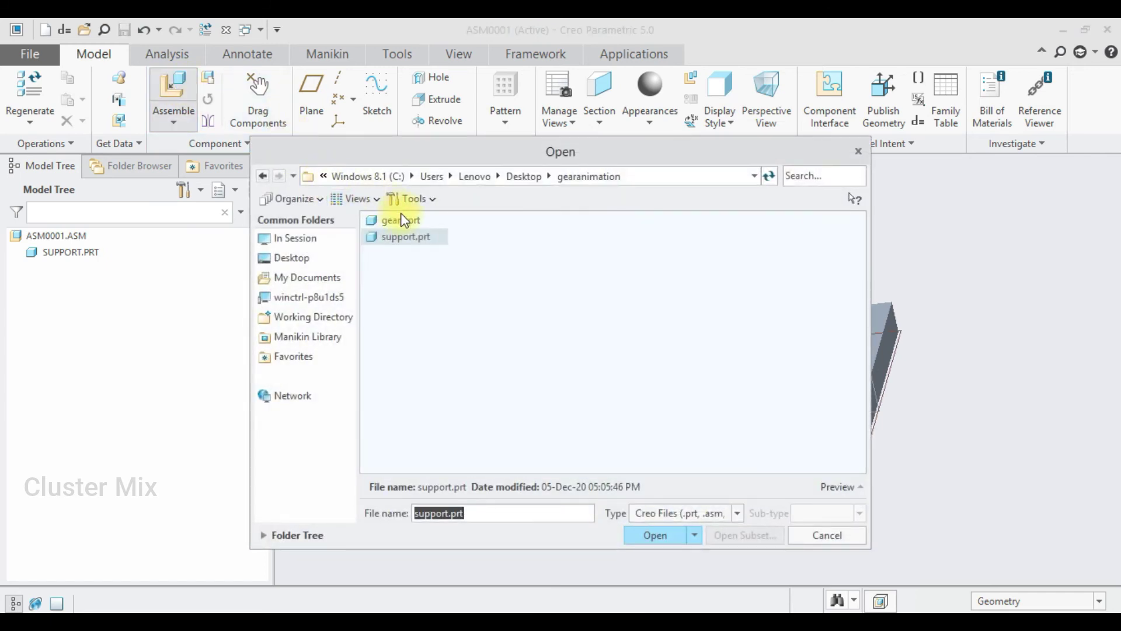
click(401, 220)
click(652, 532)
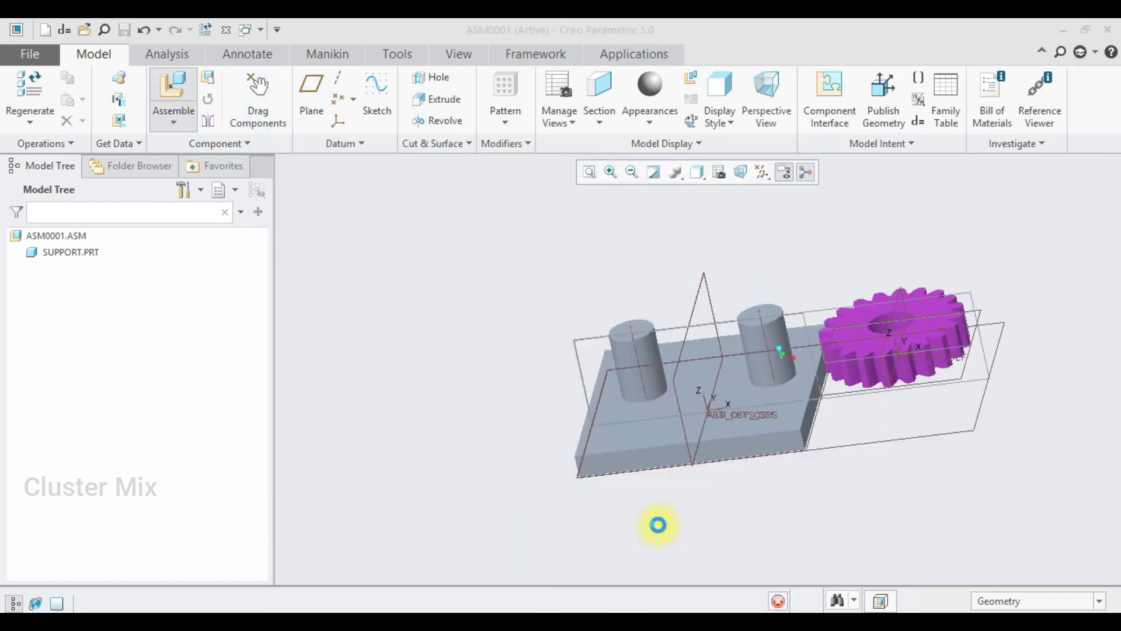
- Give the gear a Pin connection and align its hole axis with the axis of the support's first post
scroll(880, 337, down, 3)
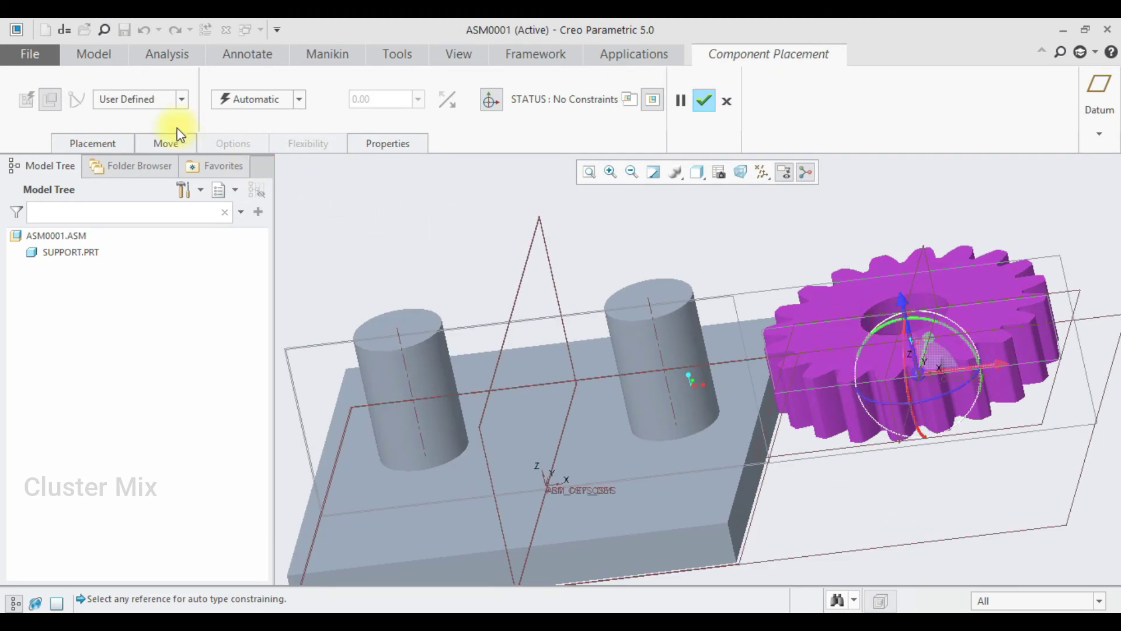
click(153, 97)
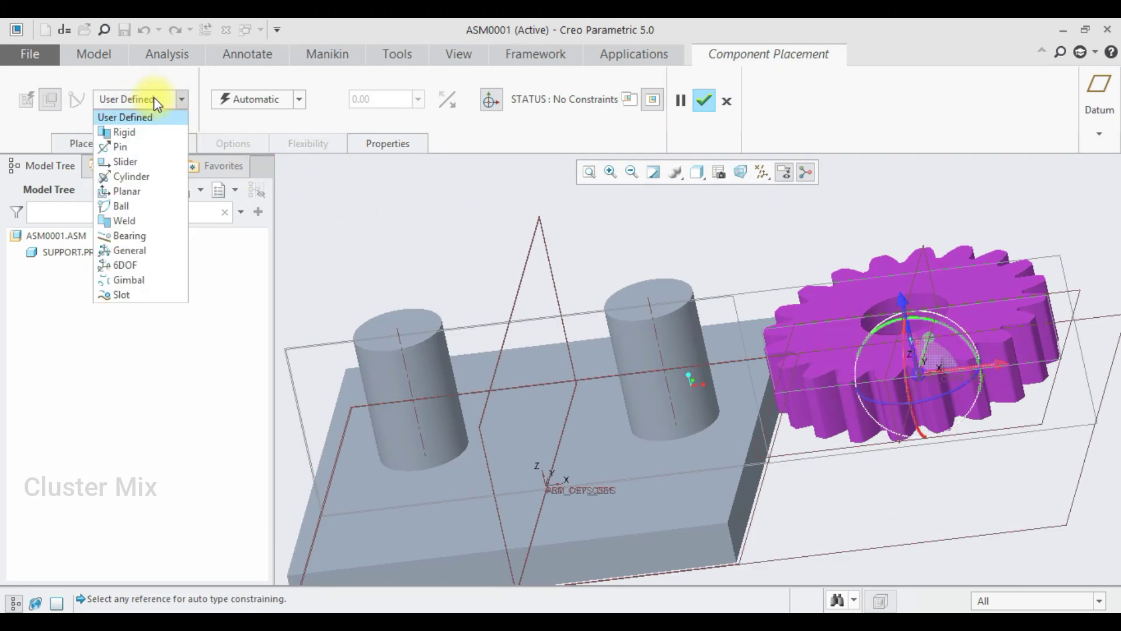
click(135, 146)
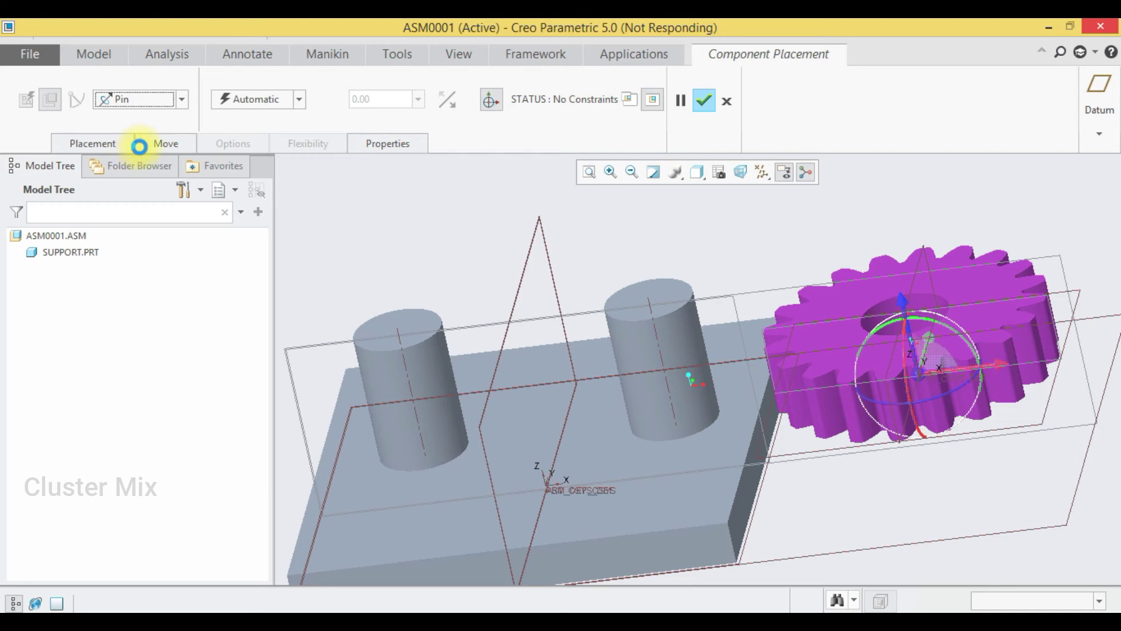
click(89, 145)
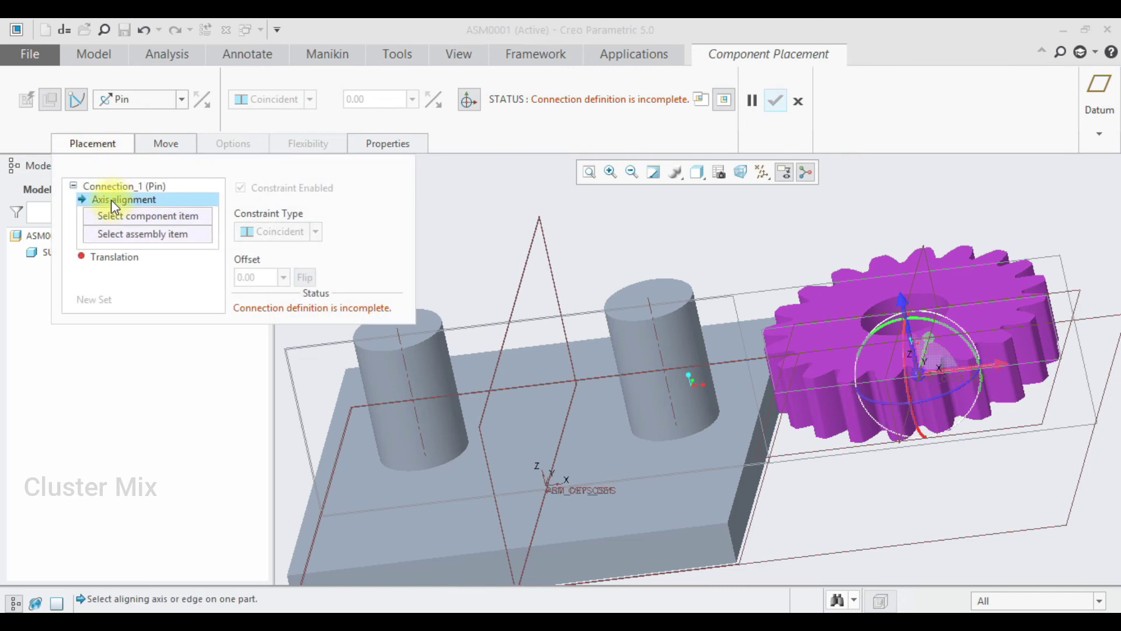
click(411, 376)
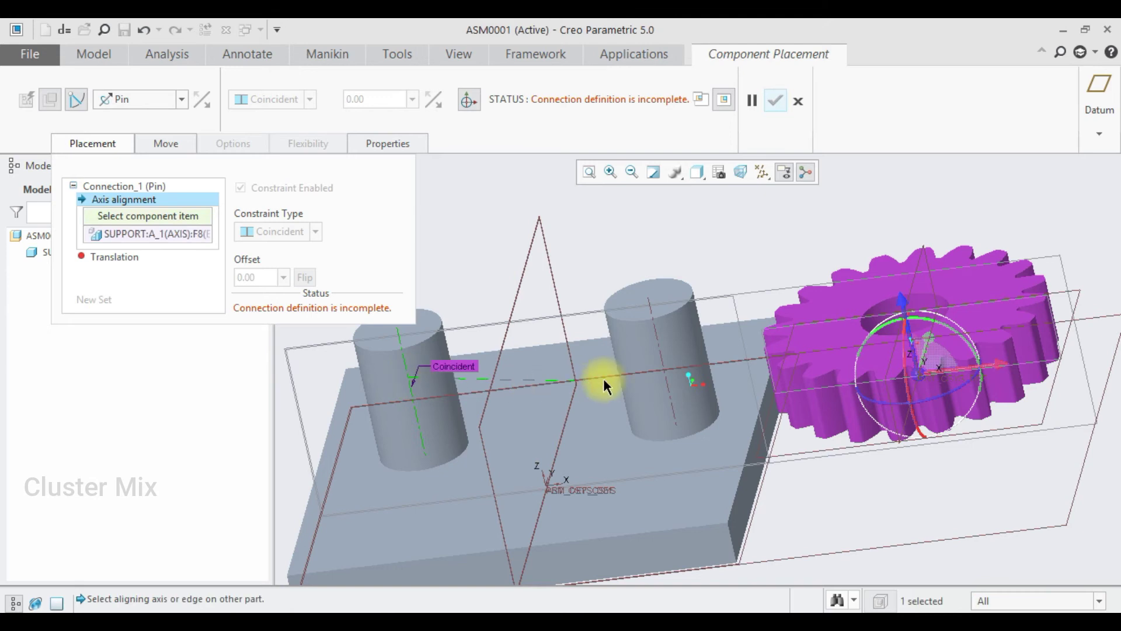
scroll(910, 318, up, 5)
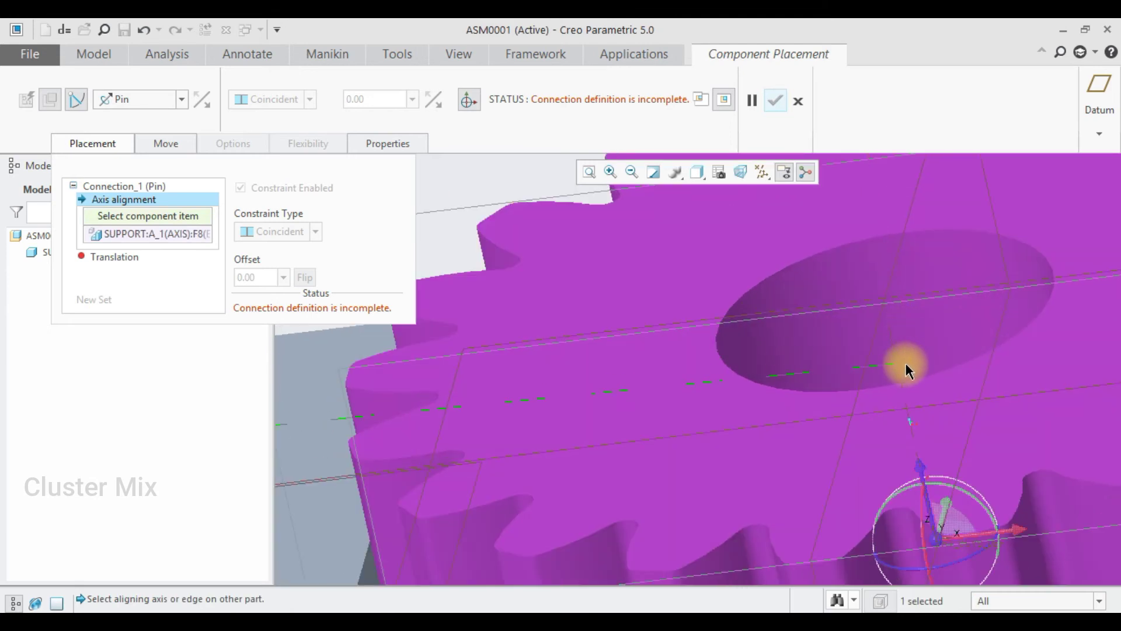
click(896, 349)
scroll(886, 349, down, 5)
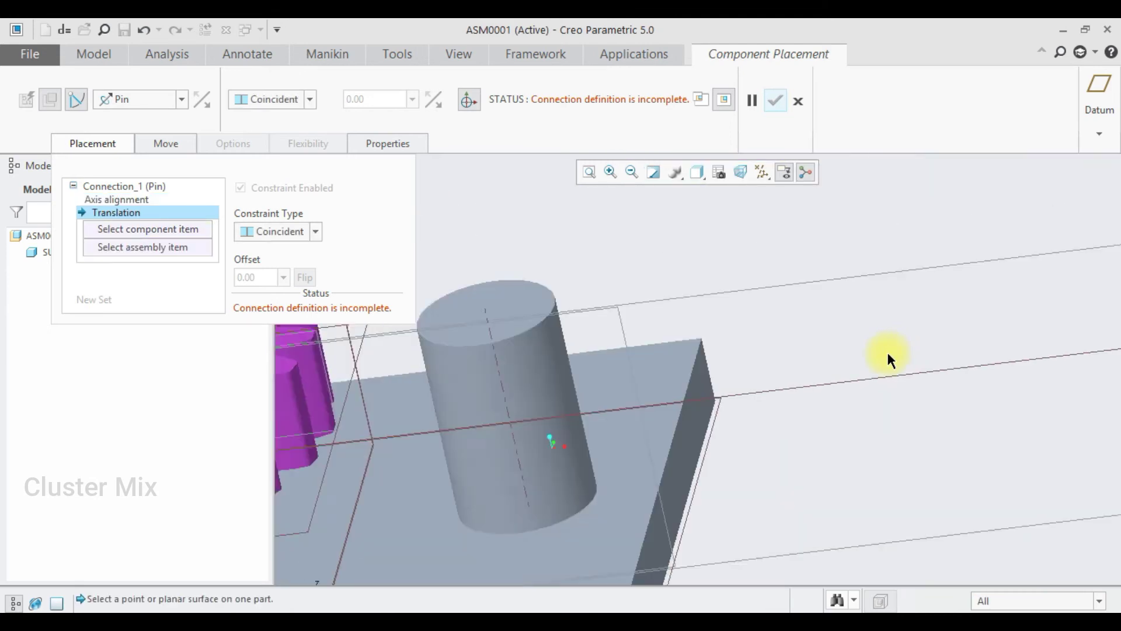
- Complete the pin's translation by making the gear's top face coincident with the post's top face, and accept the placement
scroll(590, 377, up, 5)
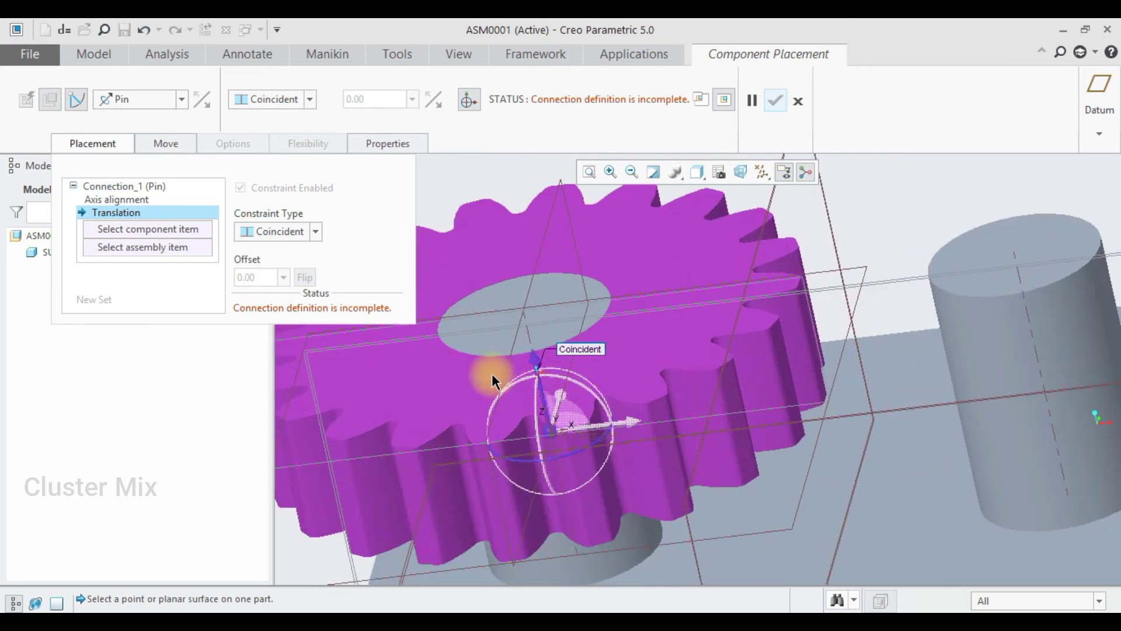
click(470, 387)
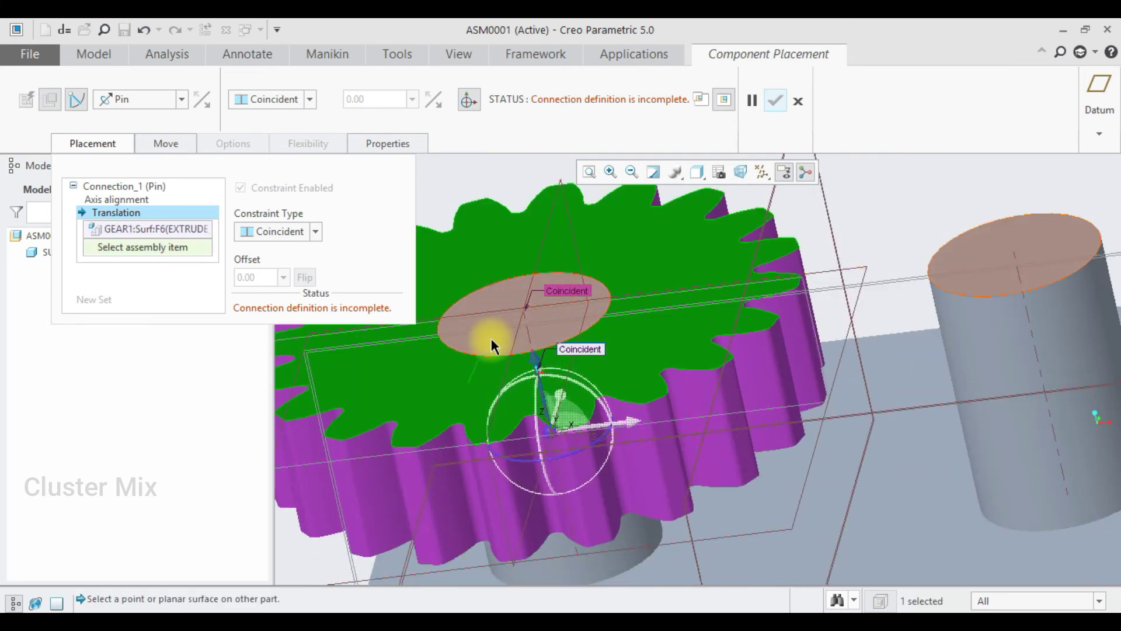
click(491, 342)
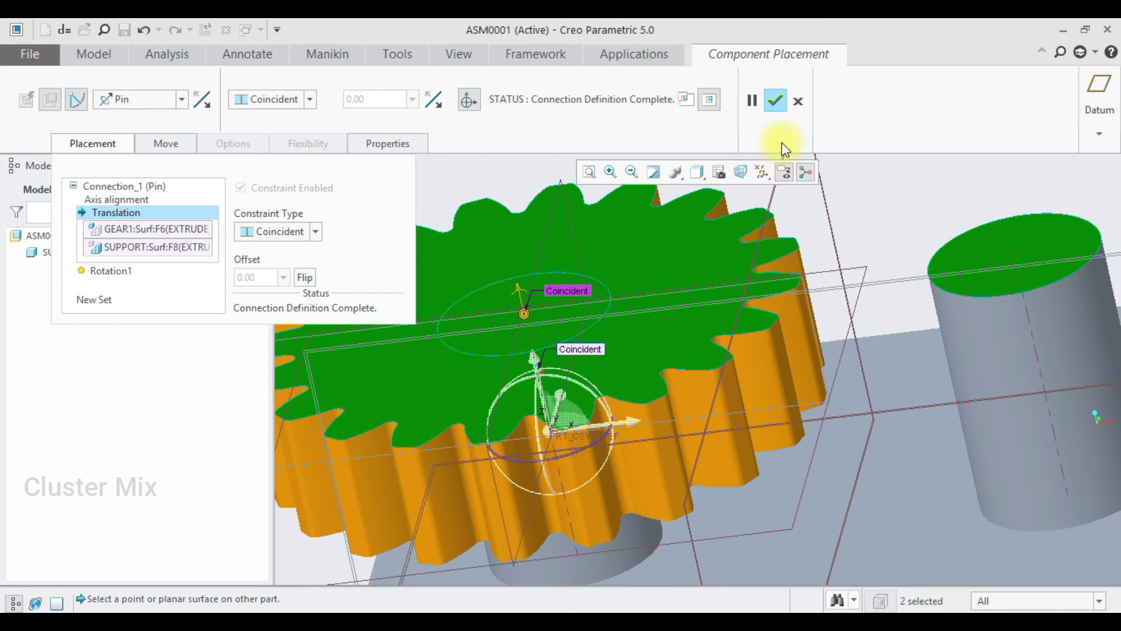
scroll(655, 358, down, 2)
scroll(655, 358, down, 1)
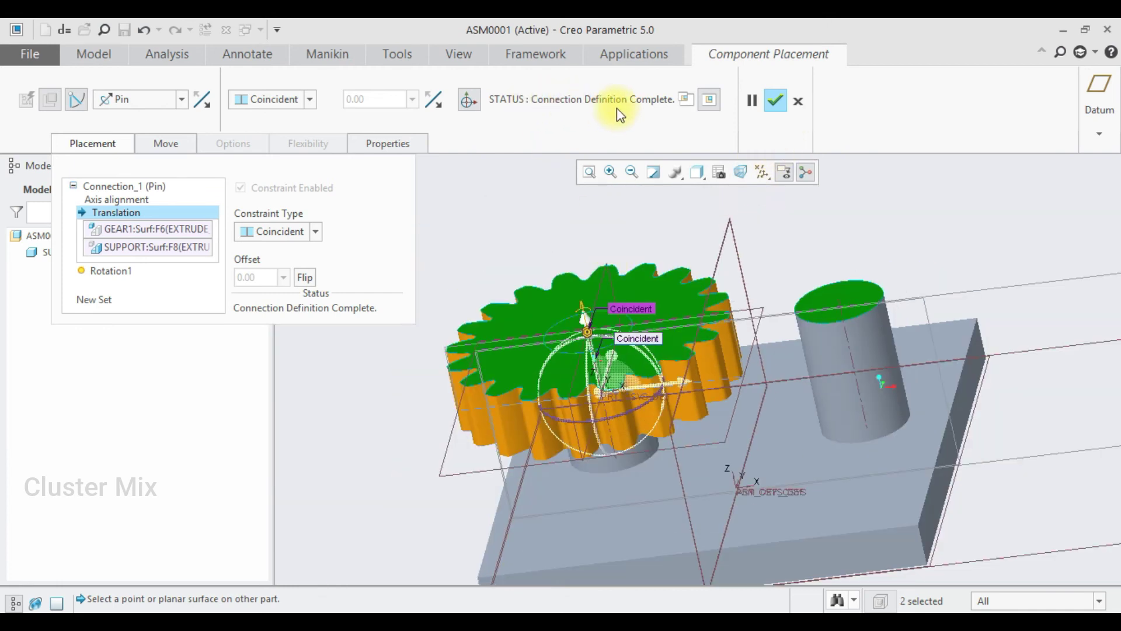
middle_drag(624, 282, 659, 362)
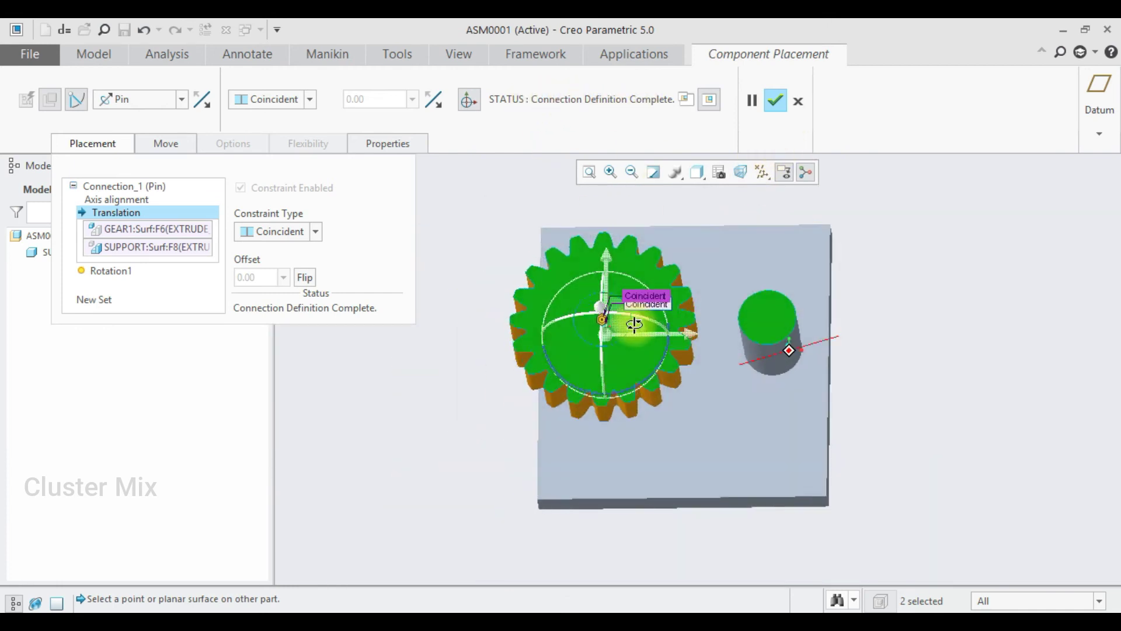
click(776, 104)
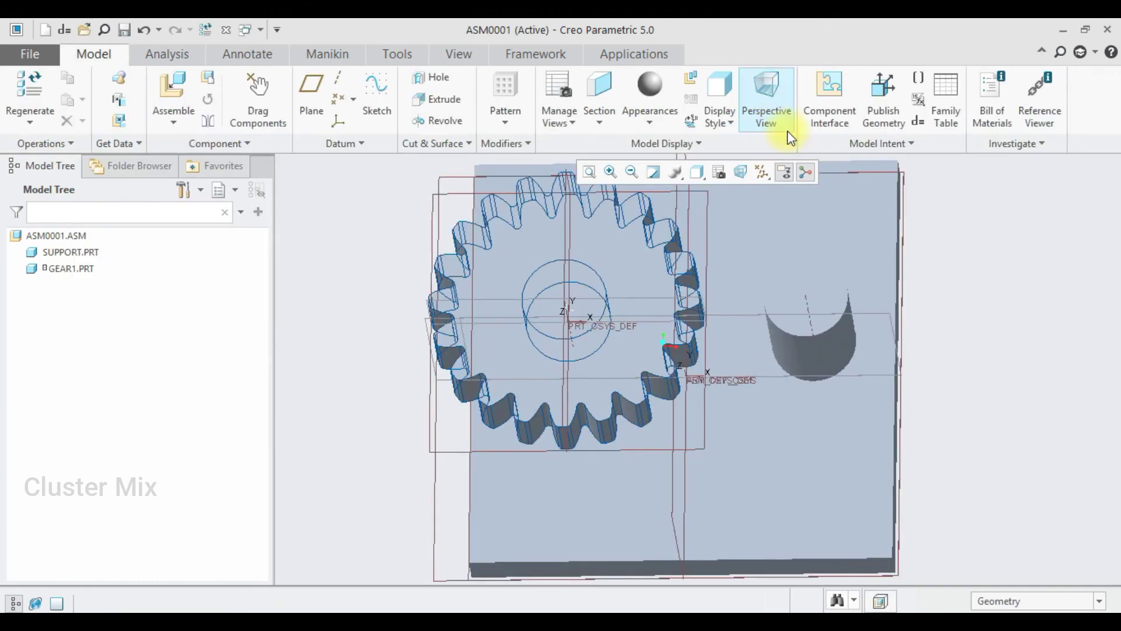
- Bring a second gear1.prt from the gearanimation folder into the assembly
scroll(762, 360, up, 4)
scroll(762, 360, down, 4)
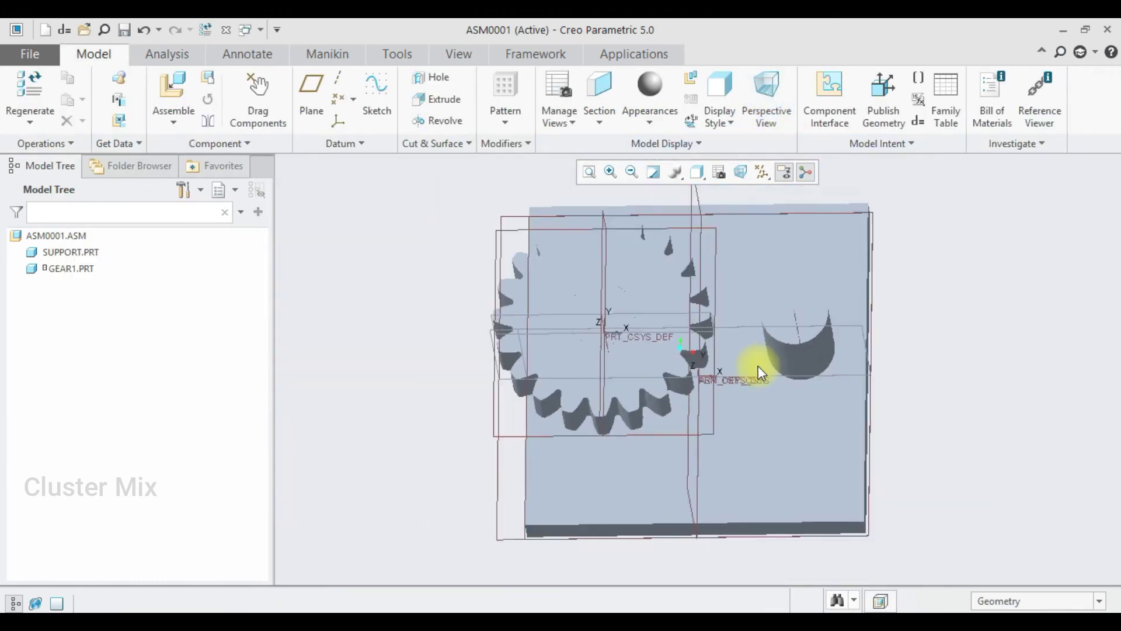
middle_drag(745, 366, 1039, 292)
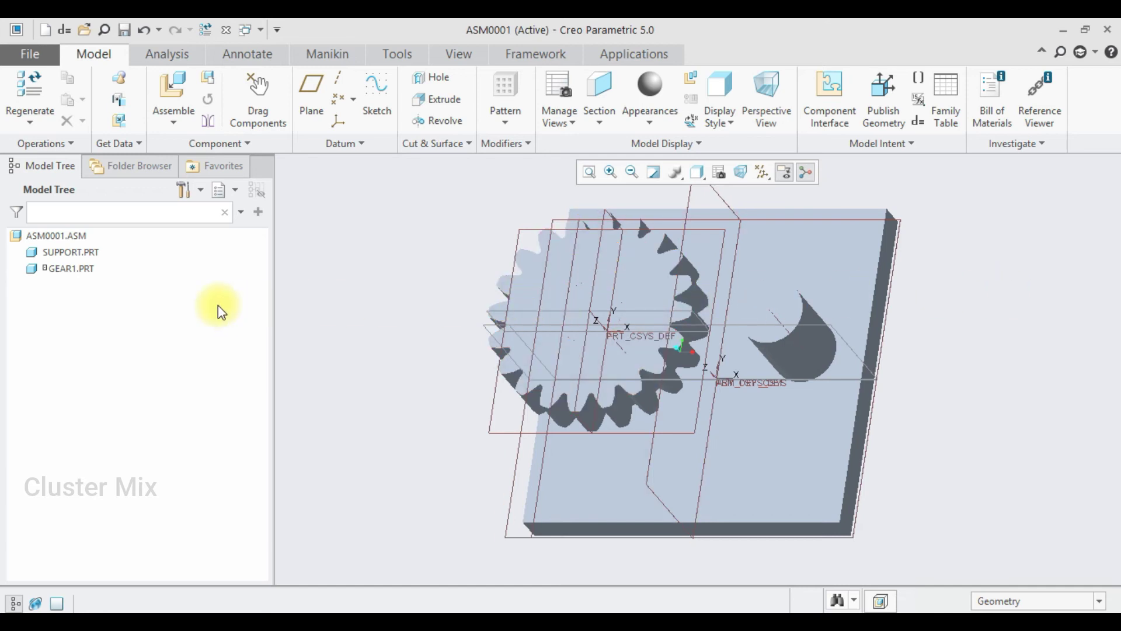
click(174, 88)
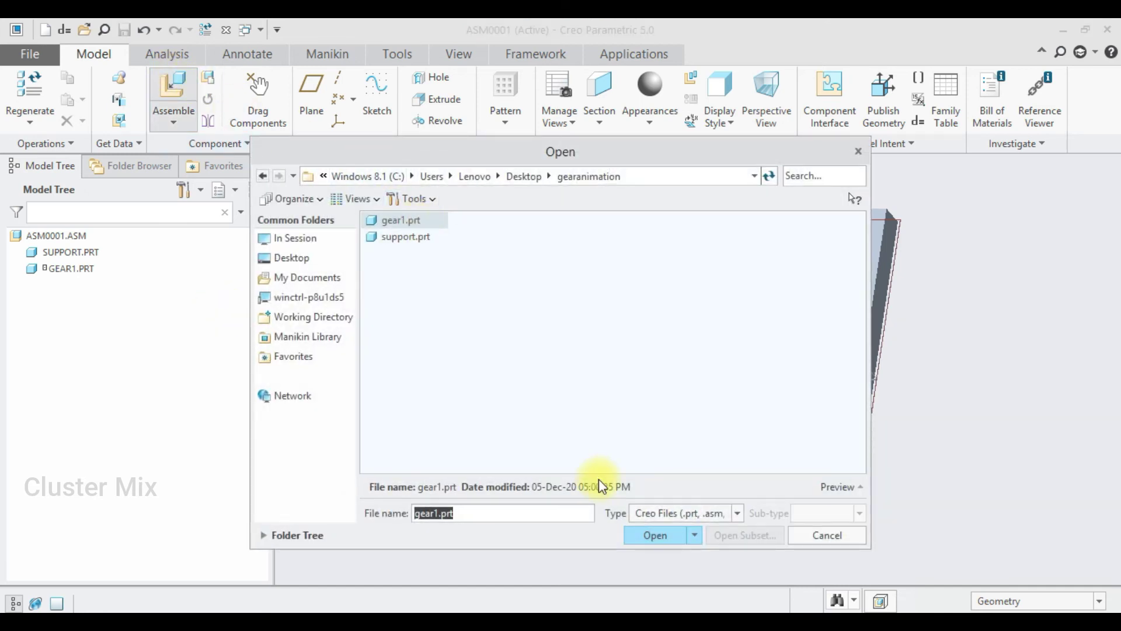
click(666, 534)
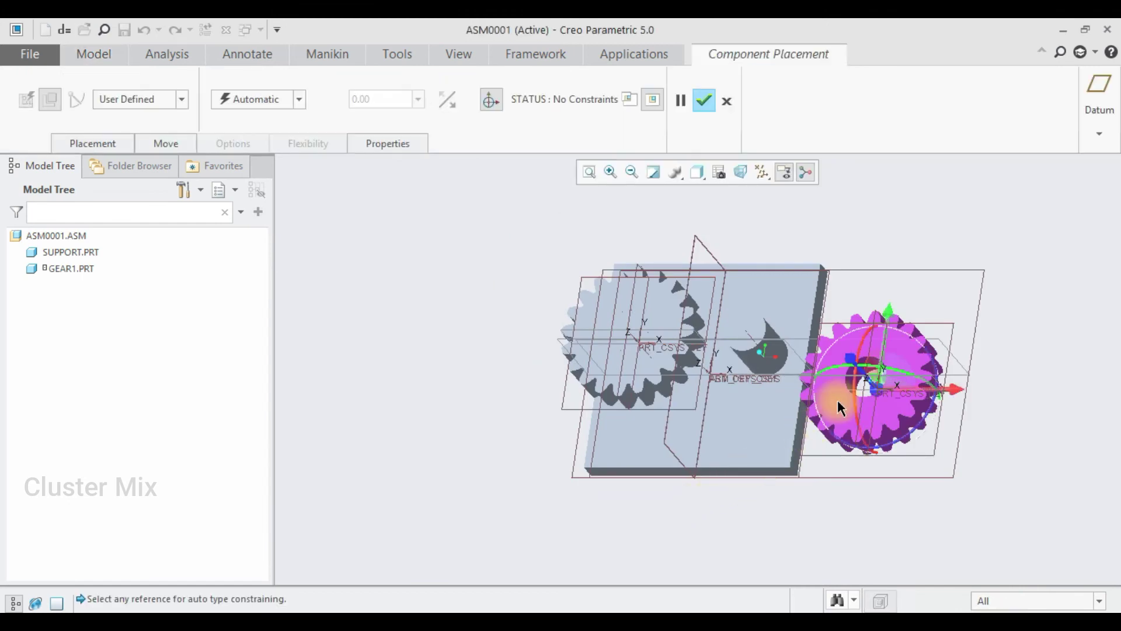
- Give the second gear a Pin connection and align its hole axis with the axis of the free post
click(123, 102)
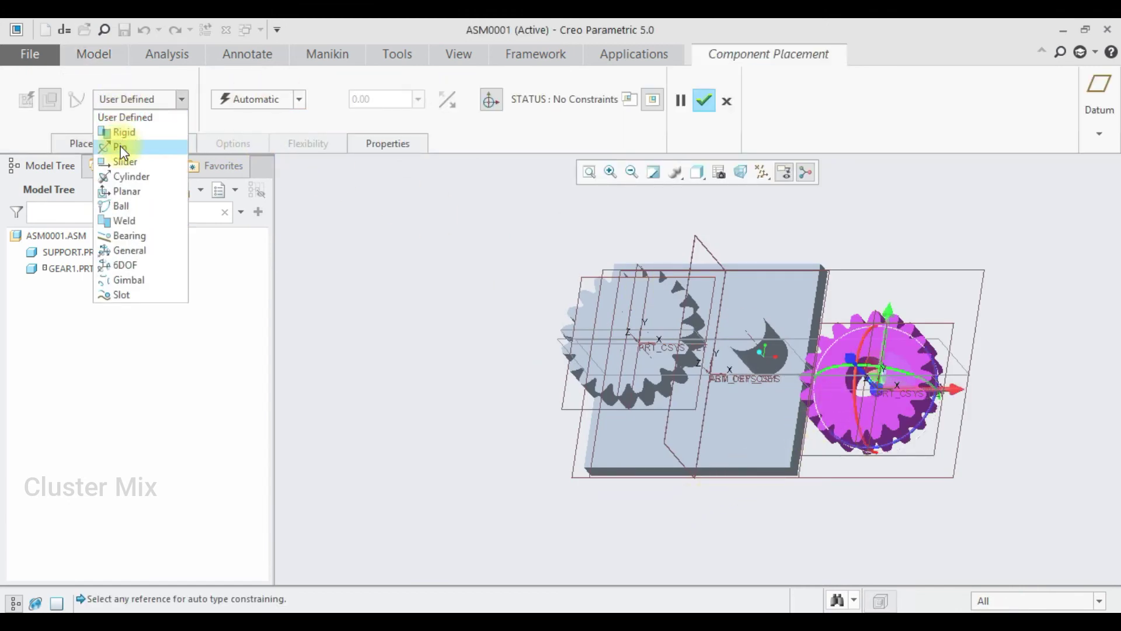
click(120, 146)
scroll(847, 393, up, 3)
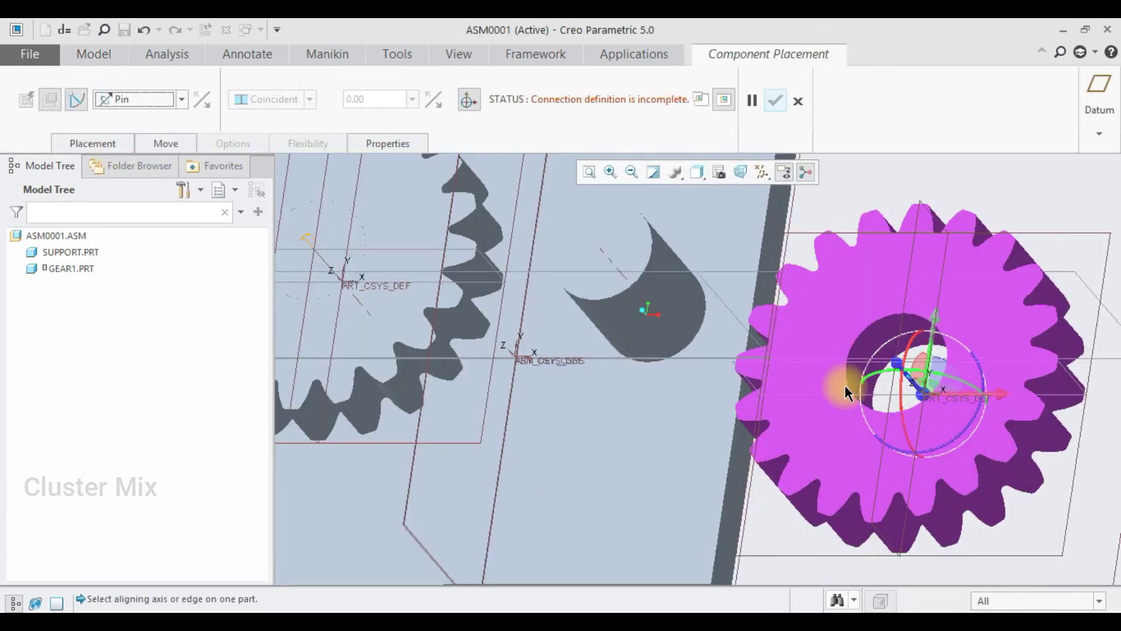
click(613, 266)
scroll(875, 355, up, 4)
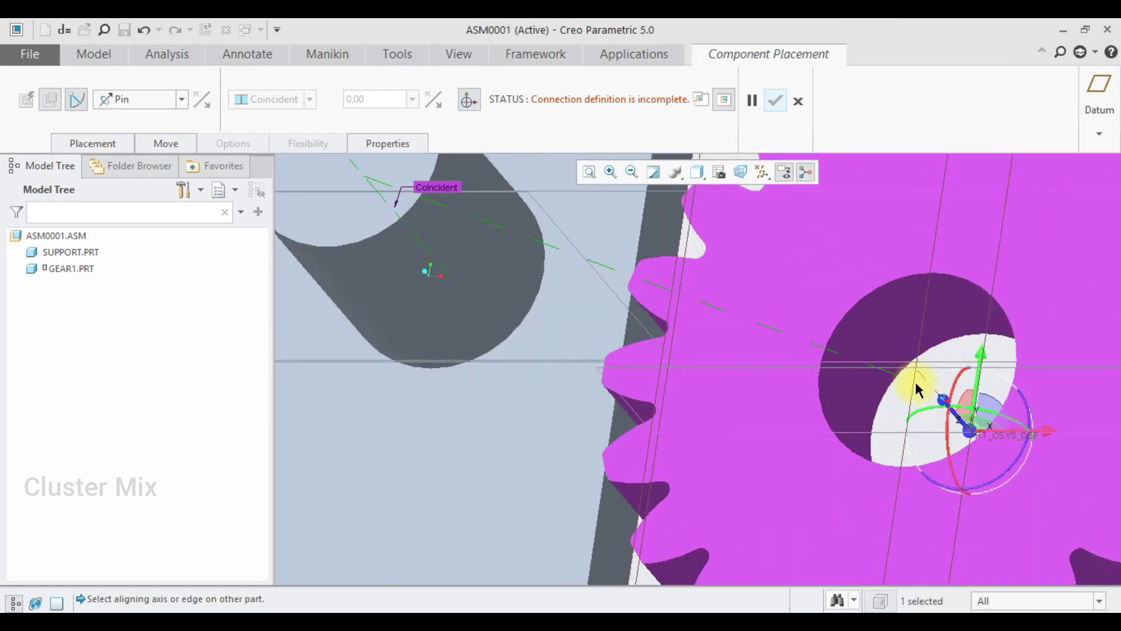
click(921, 377)
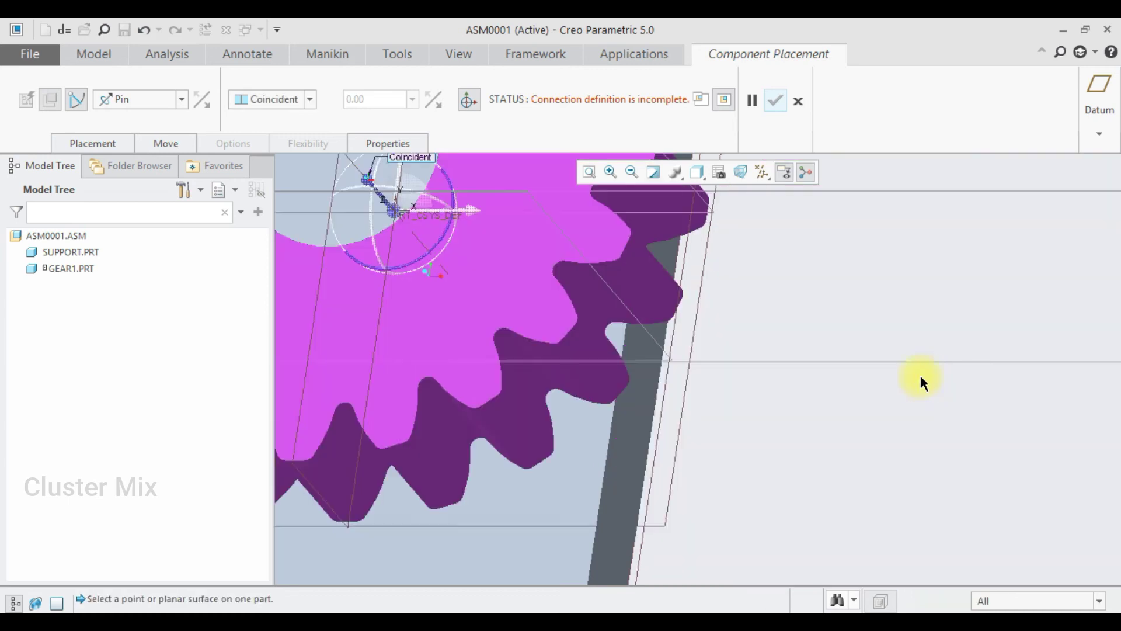
- Make the second gear's top face coincident with its post's top face as the pin translation, and accept the placement
scroll(911, 391, down, 5)
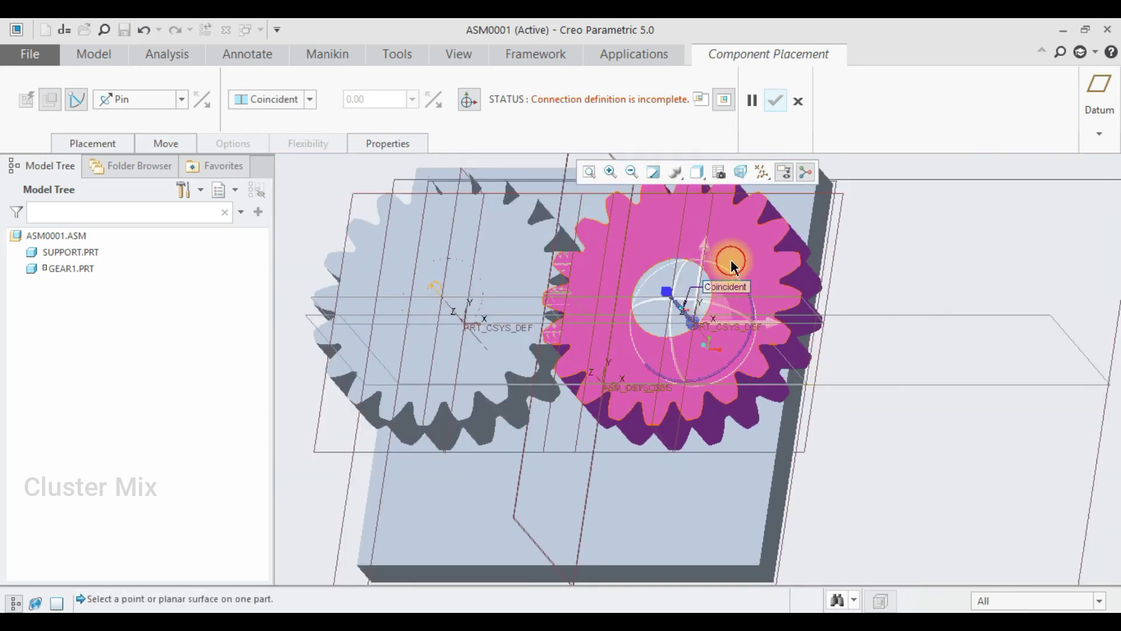
click(689, 281)
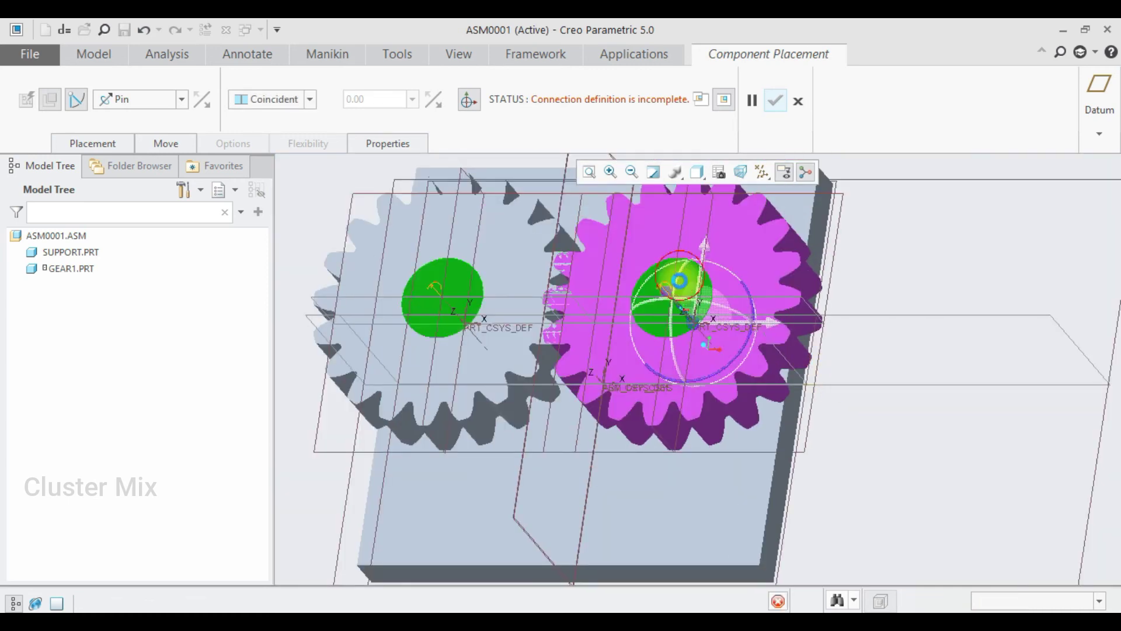
click(680, 279)
scroll(680, 281, up, 3)
click(774, 103)
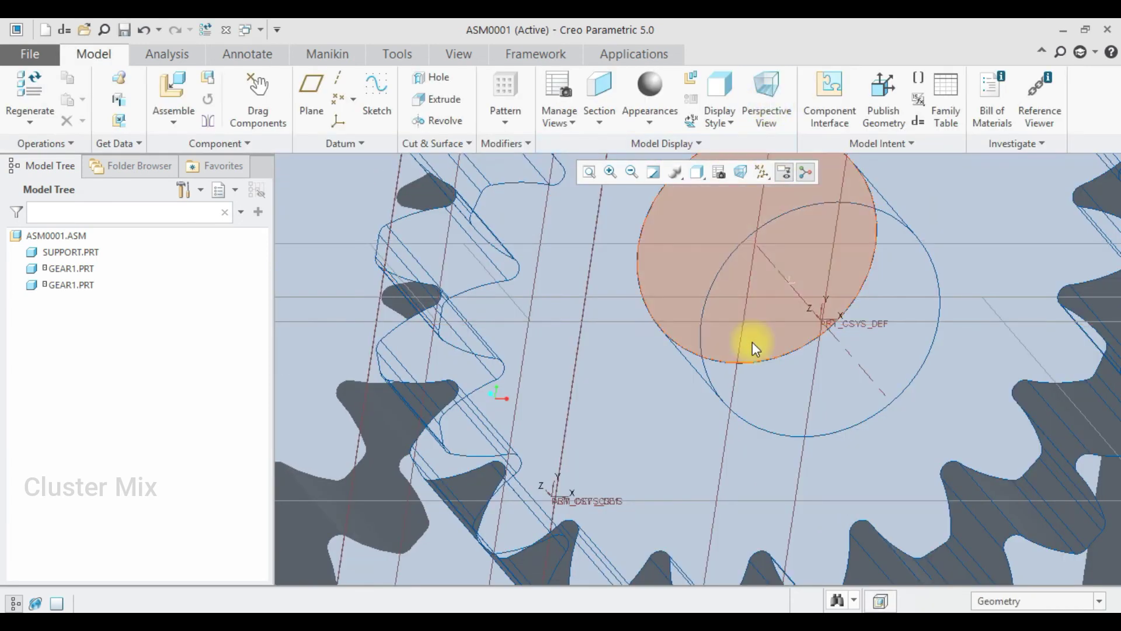
- Apply a red appearance to the second gear, blue to the first gear and green to the support plate
scroll(753, 345, down, 5)
click(1032, 99)
click(1040, 74)
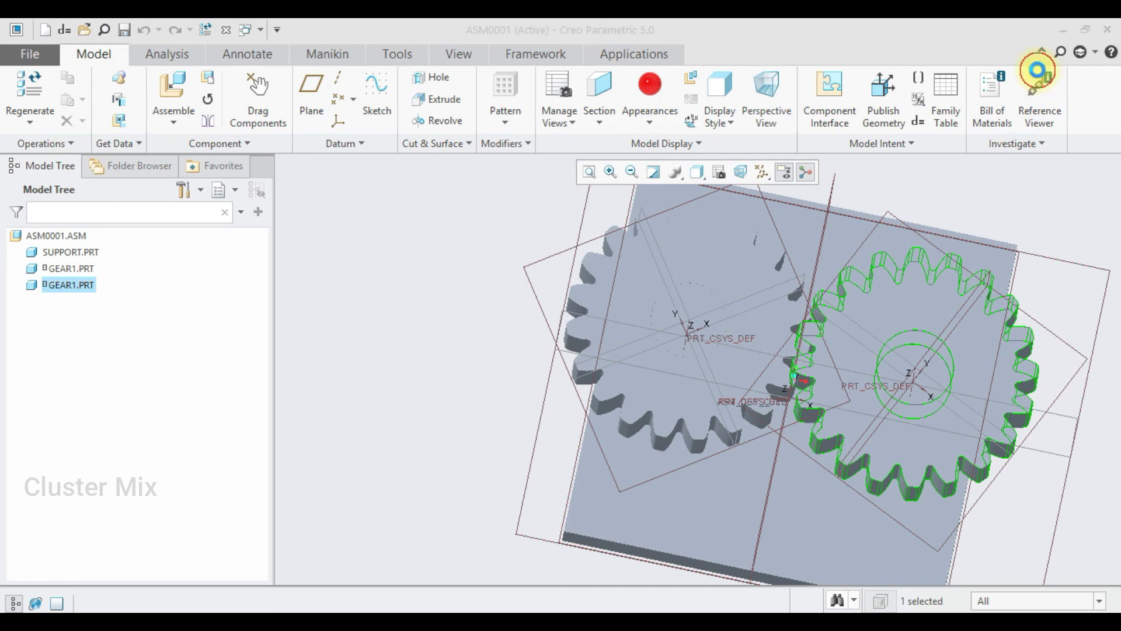
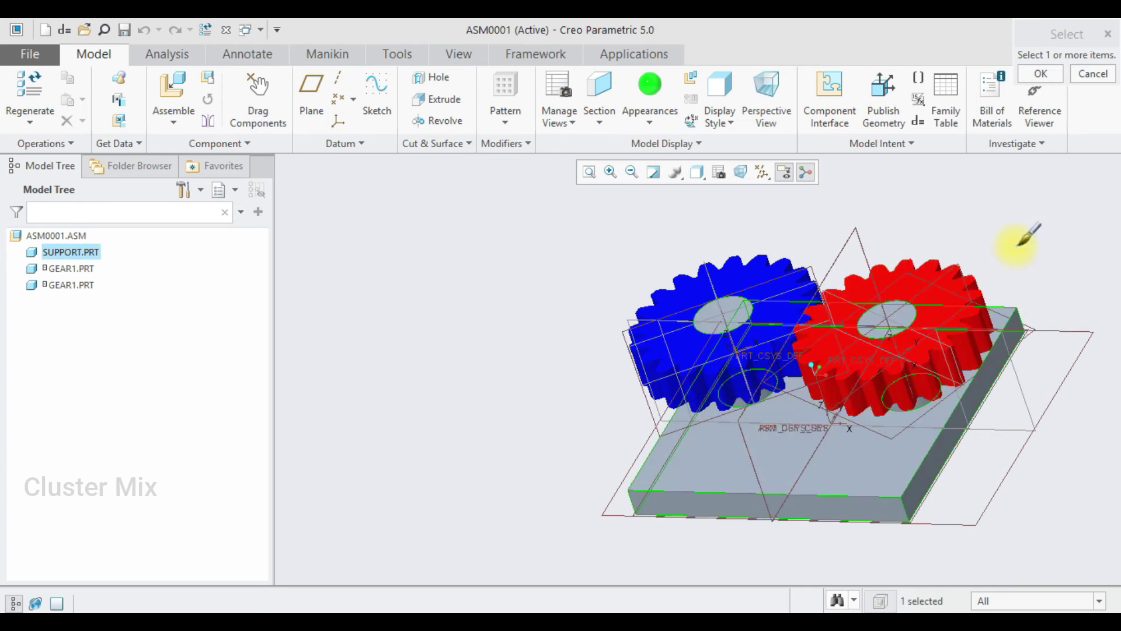
click(1042, 74)
middle_drag(1088, 261, 796, 230)
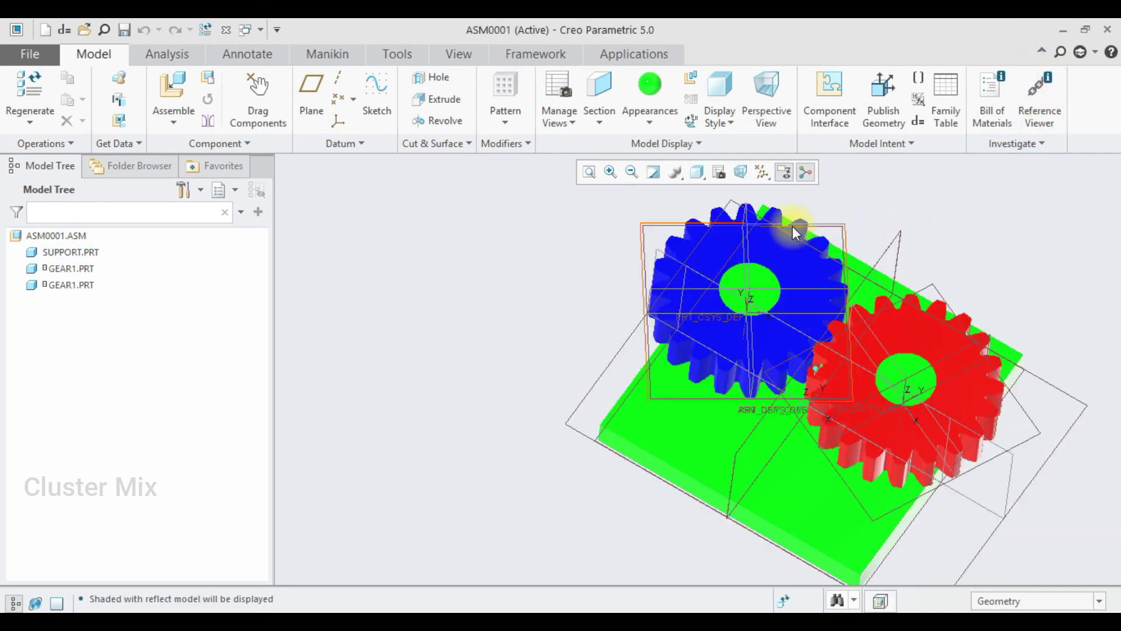
- In the Mechanism application, define a Generic gear pair using the blue gear's pin axis for Gear1 and the red gear's for Gear2
click(639, 56)
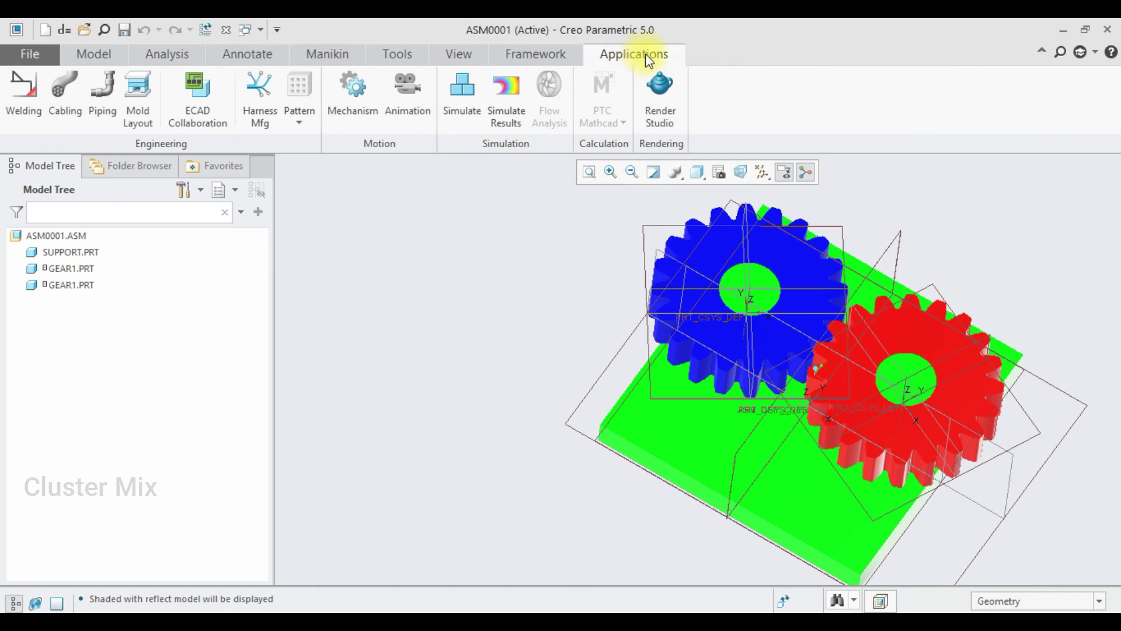
click(353, 89)
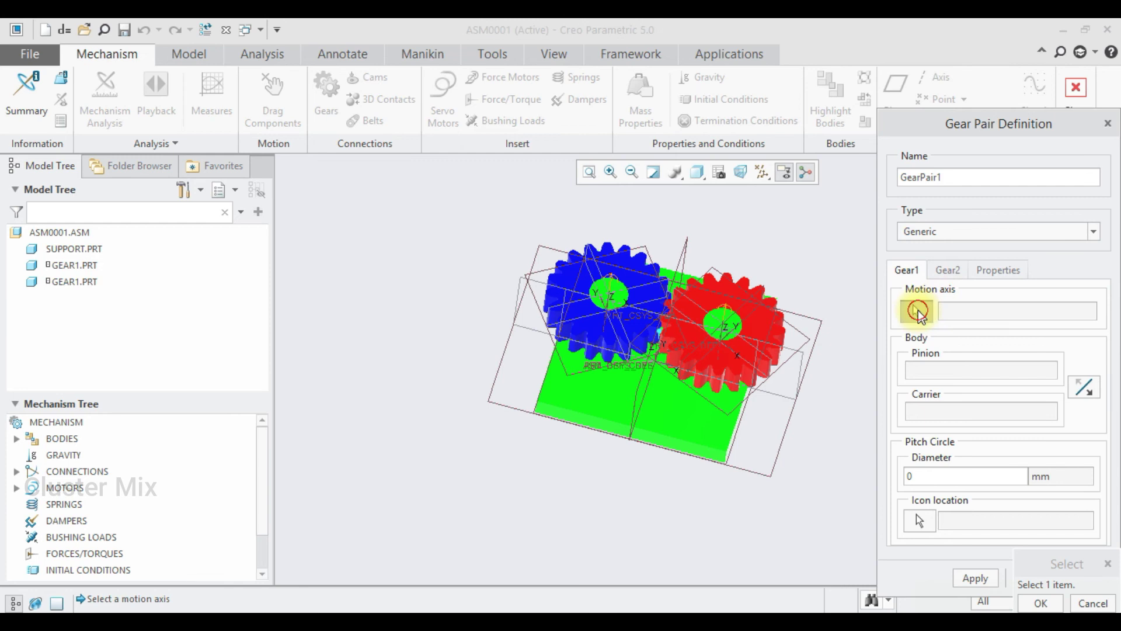
click(613, 284)
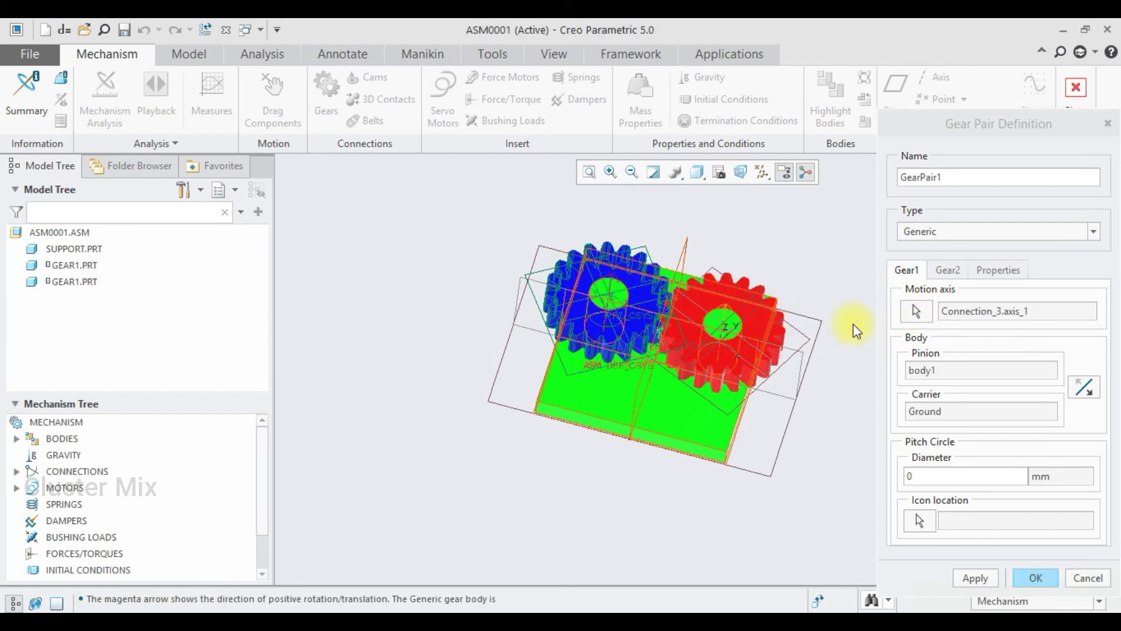
click(947, 270)
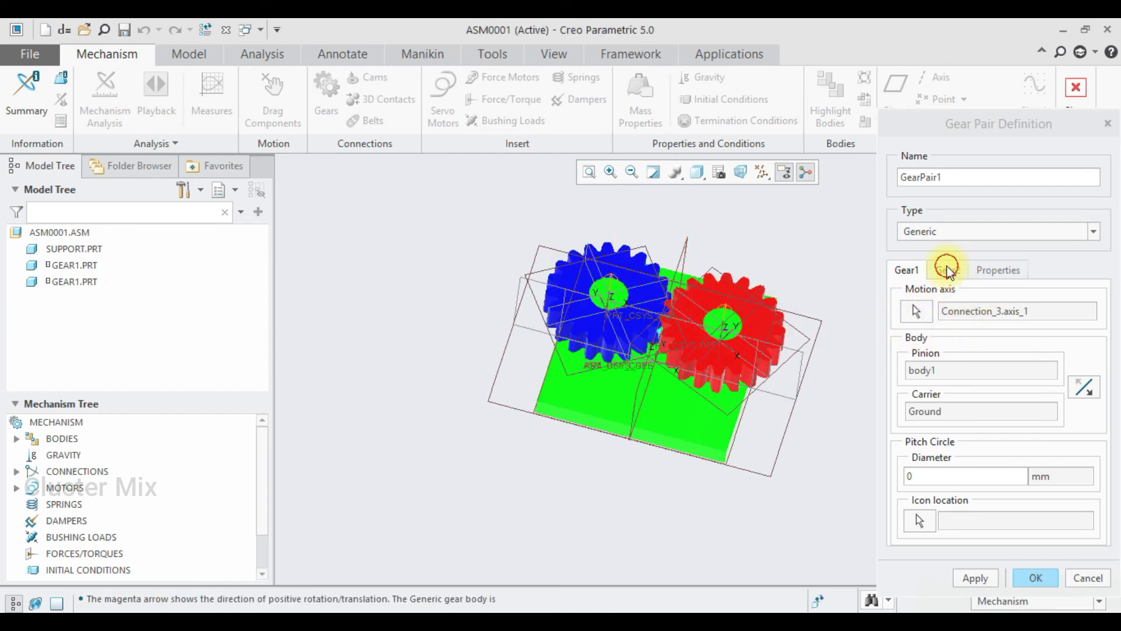
click(724, 325)
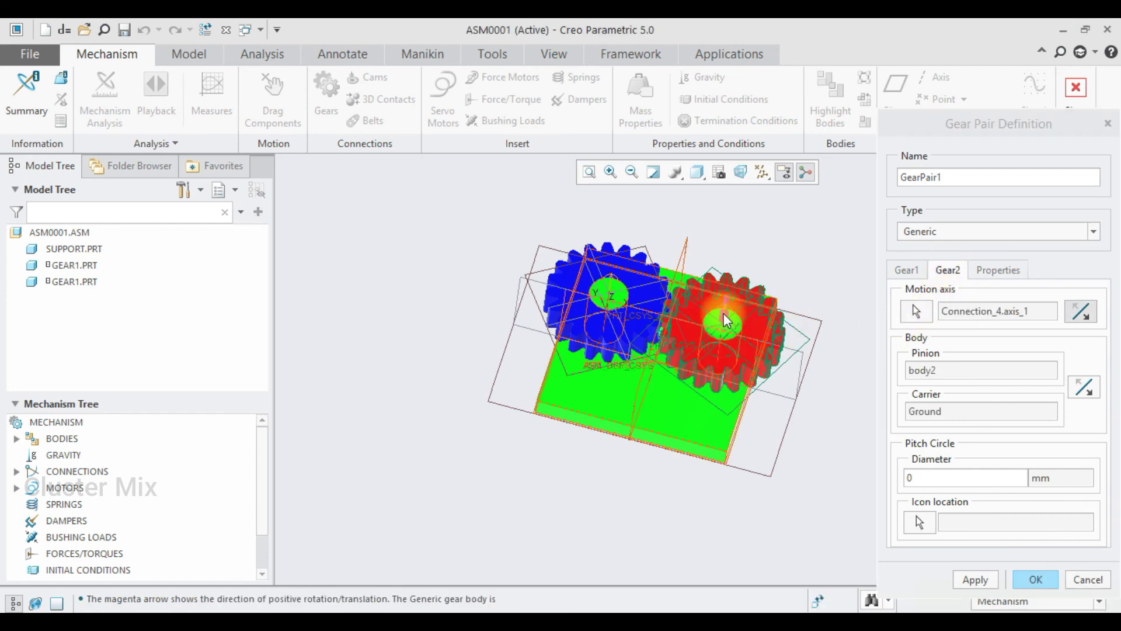
scroll(724, 325, down, 5)
scroll(726, 320, up, 5)
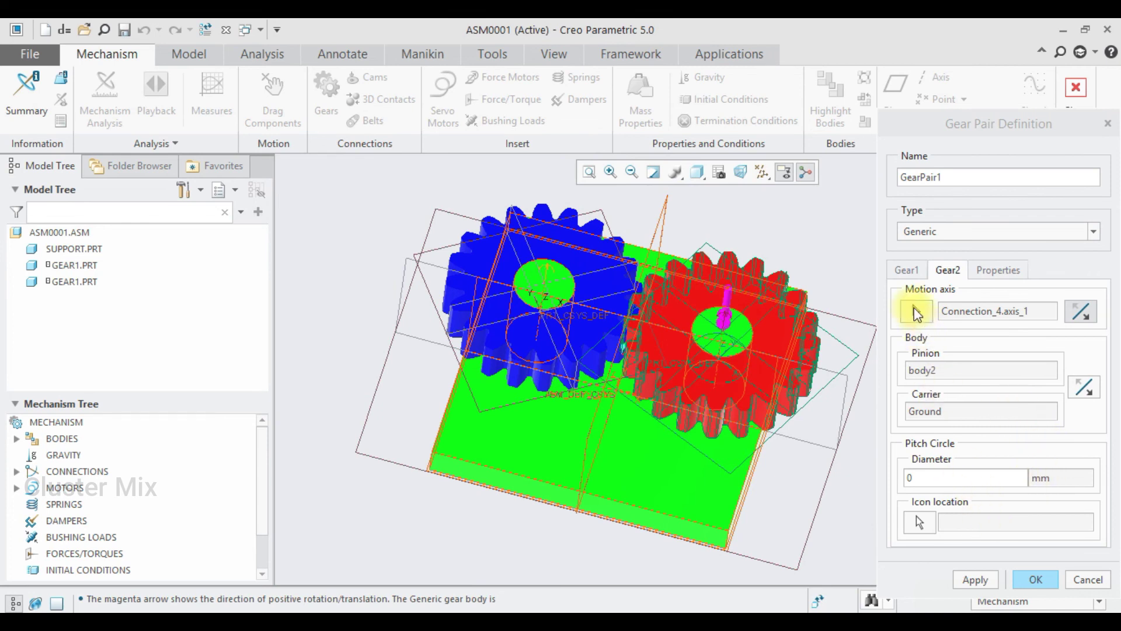
- Set the pitch circle diameter to 285 mm for both Gear1 and Gear2, and accept the gear pair definition
click(907, 273)
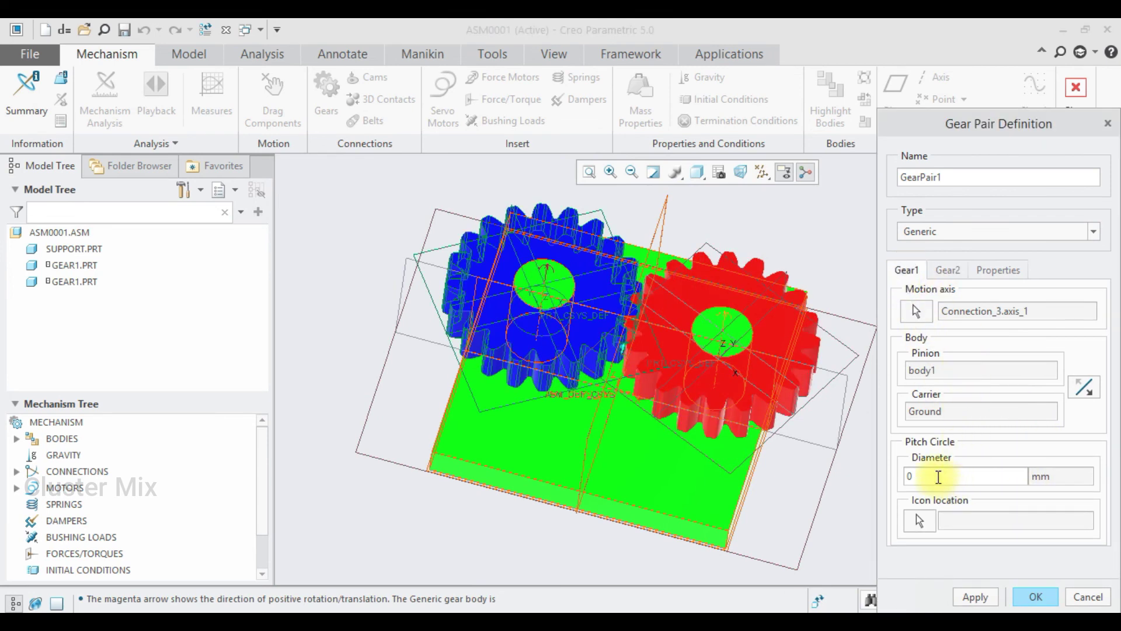
drag(935, 476, 898, 473)
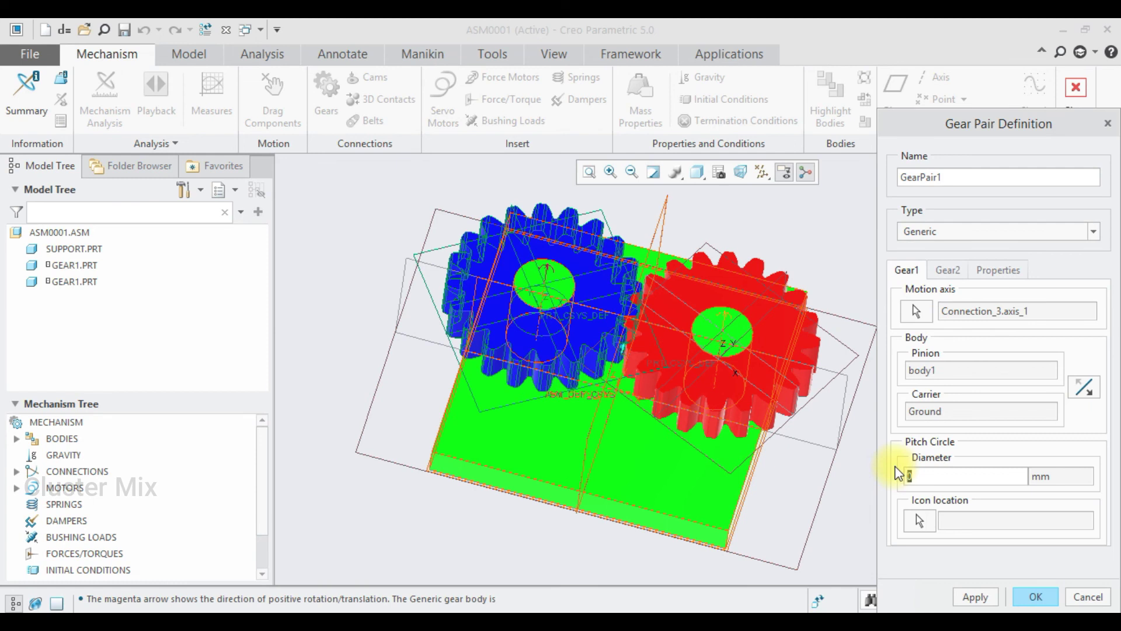
text(285)
click(942, 271)
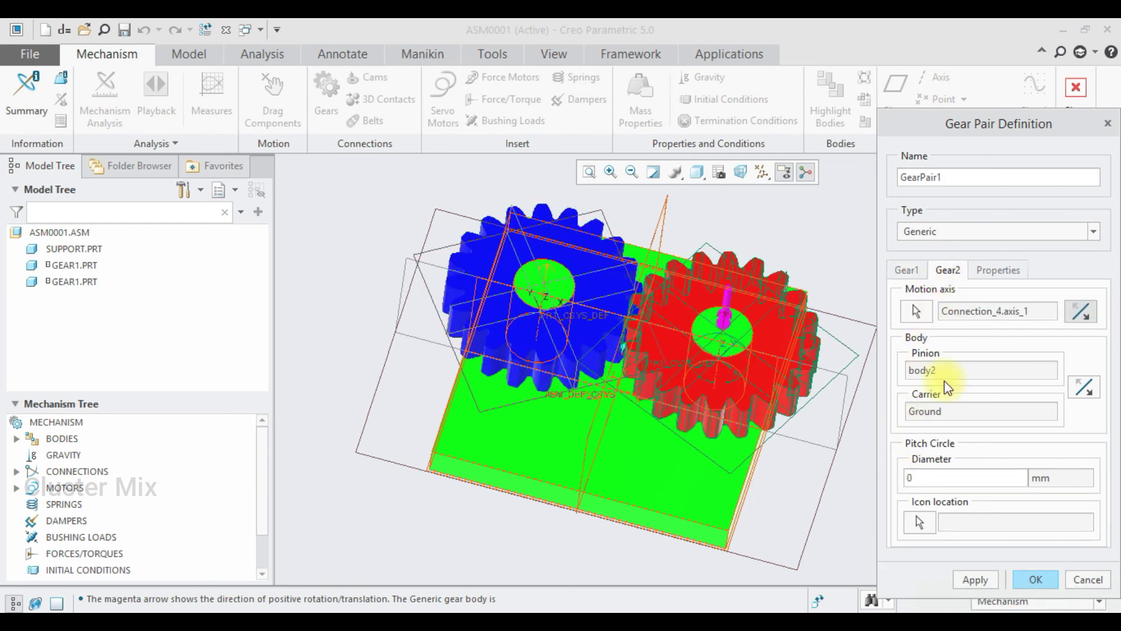
drag(936, 476, 898, 479)
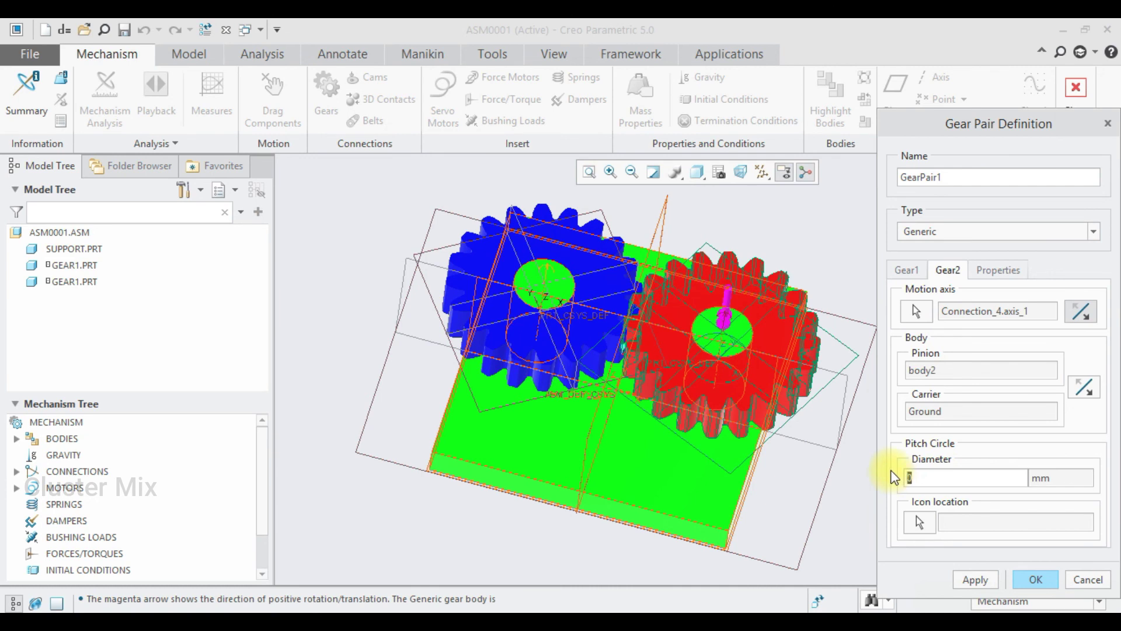
text(285)
click(976, 580)
click(1027, 579)
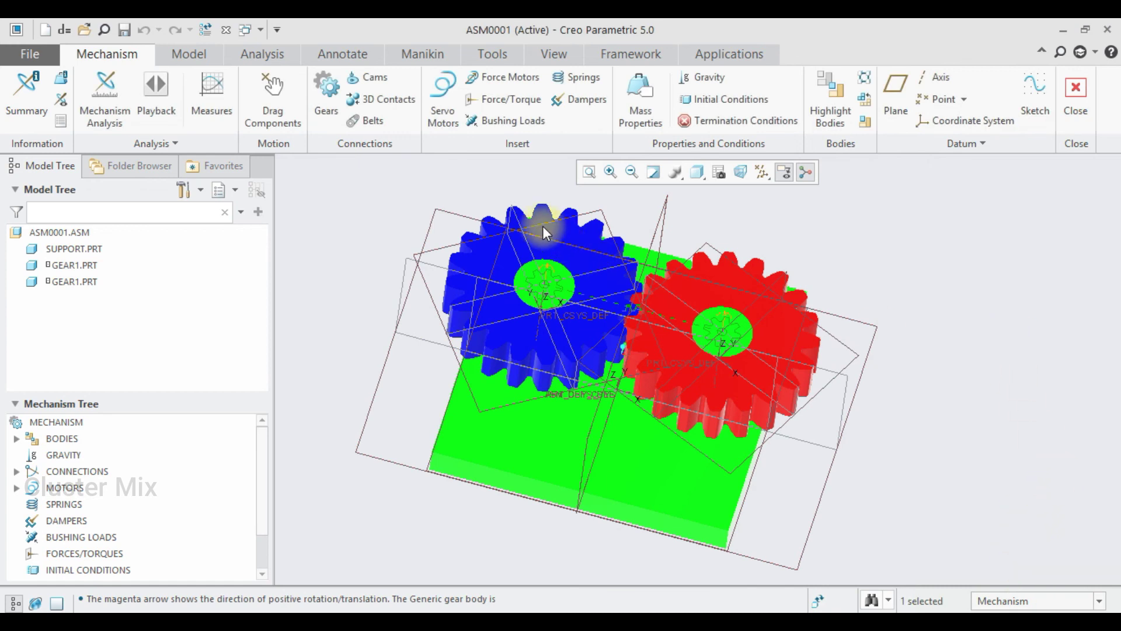
- Start a servo motor and use the blue gear's pin connection axis as its driven reference
click(442, 99)
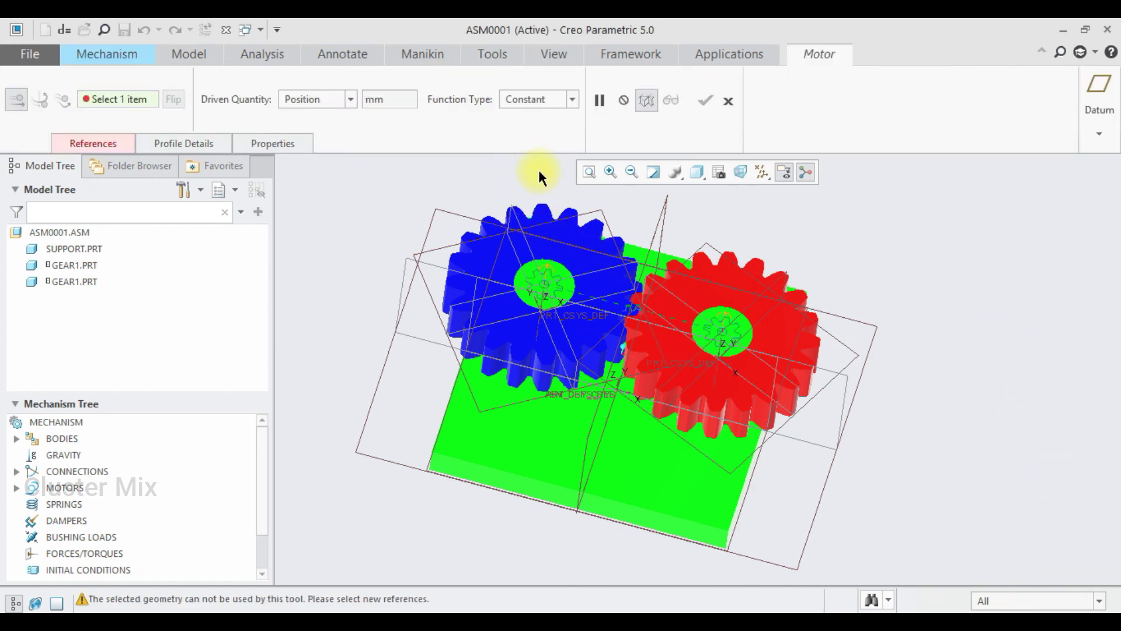
scroll(546, 281, down, 5)
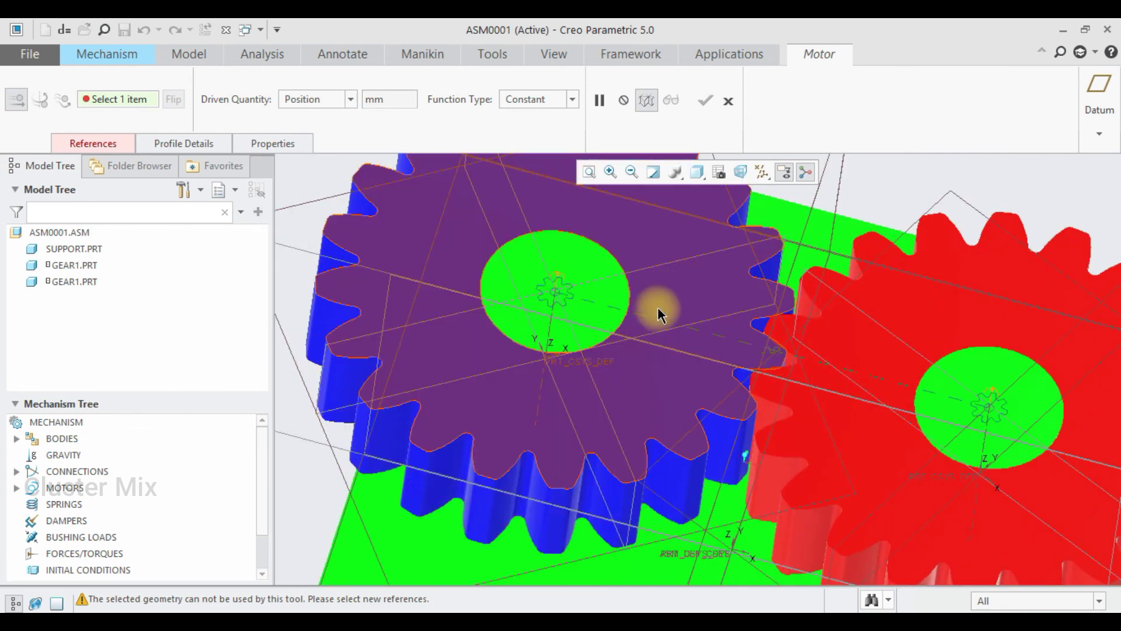
scroll(657, 306, up, 5)
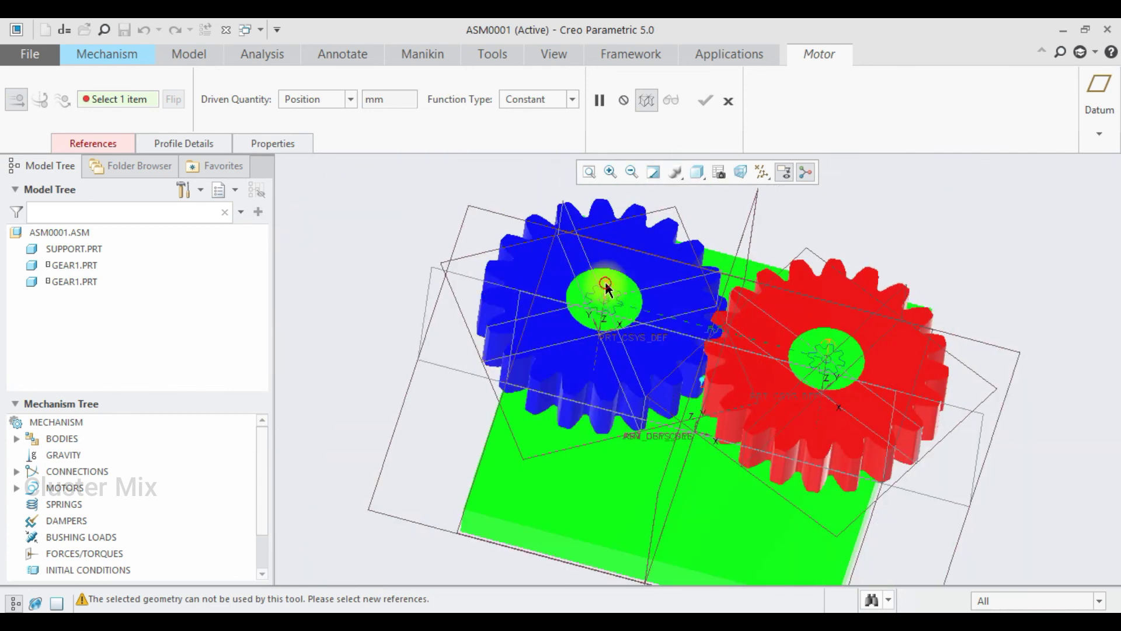
click(605, 284)
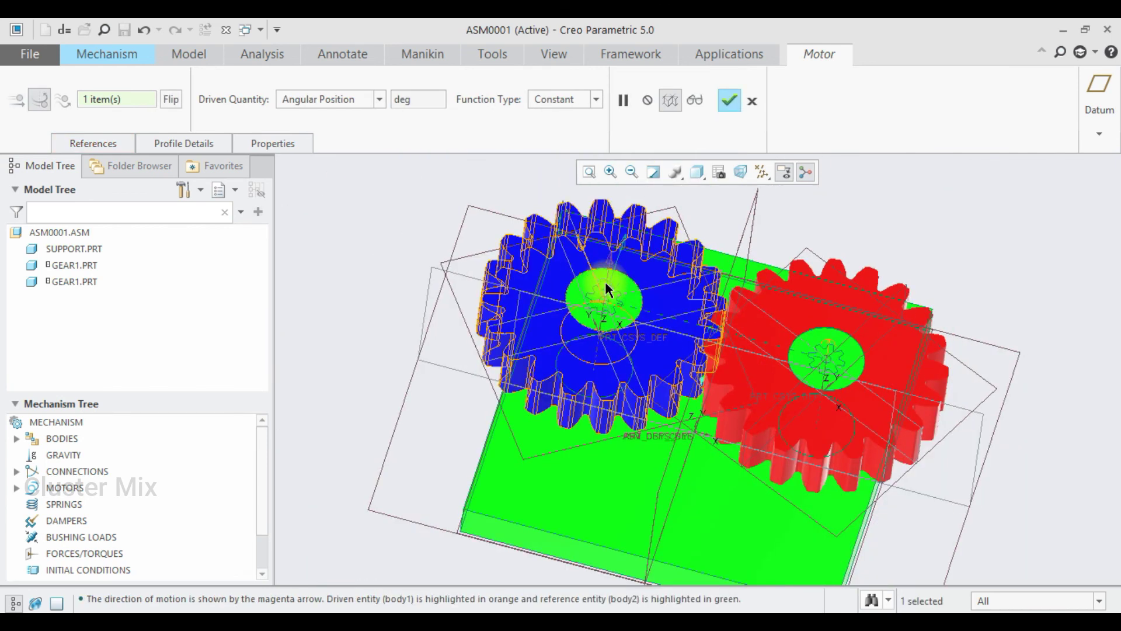
- Set the servo motor's driven quantity to Angular Velocity with a constant coefficient A of 20 deg/sec
click(188, 143)
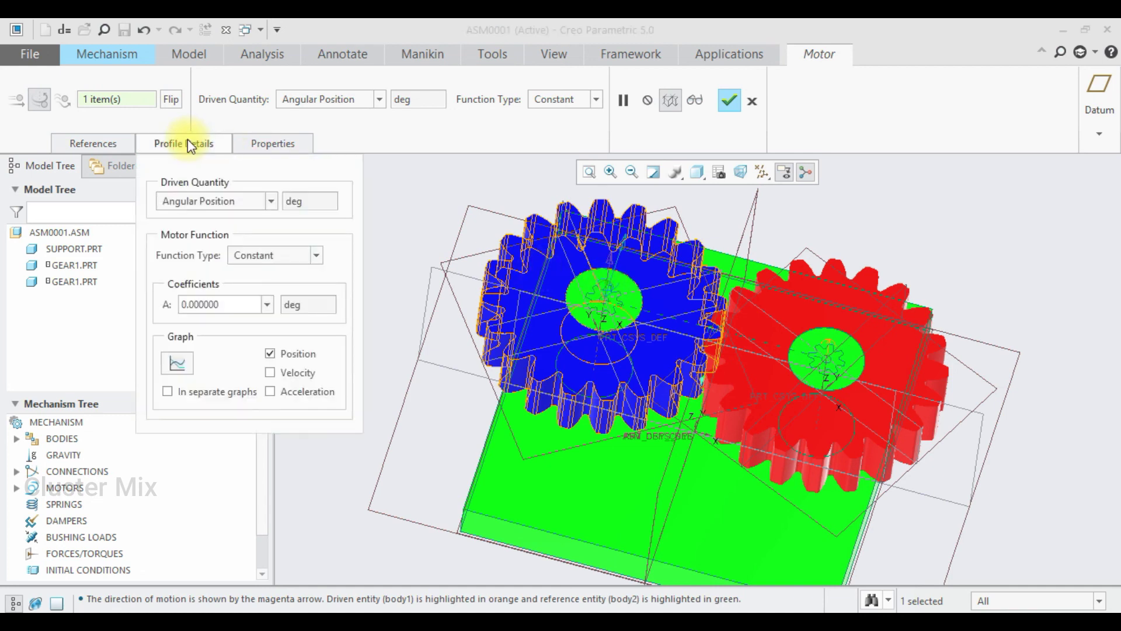
click(235, 204)
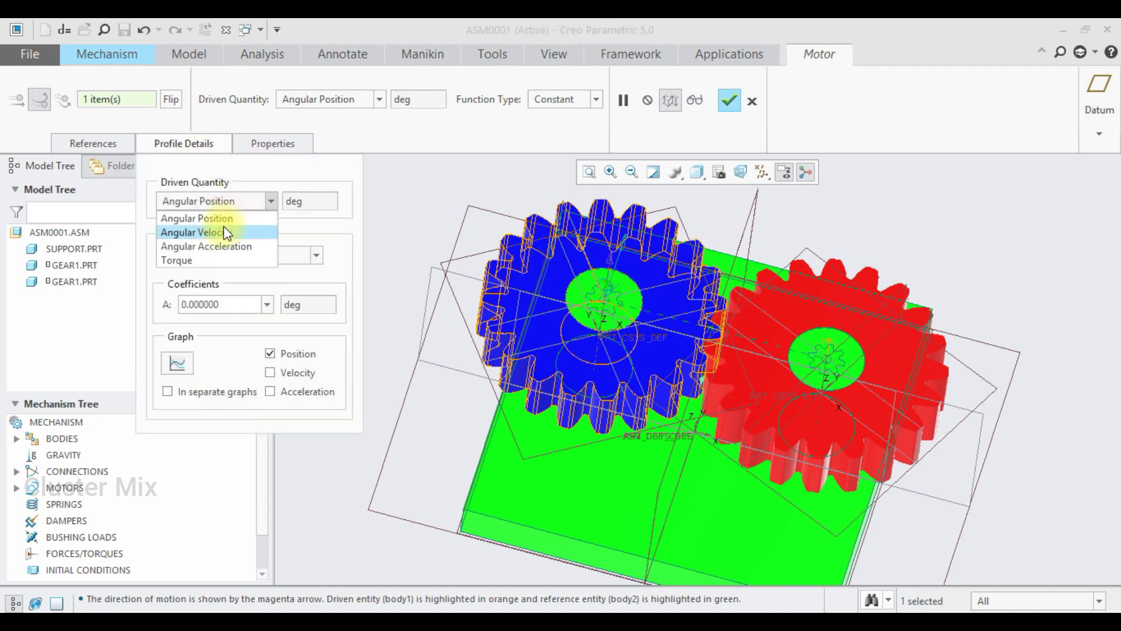
click(227, 233)
drag(228, 346, 162, 311)
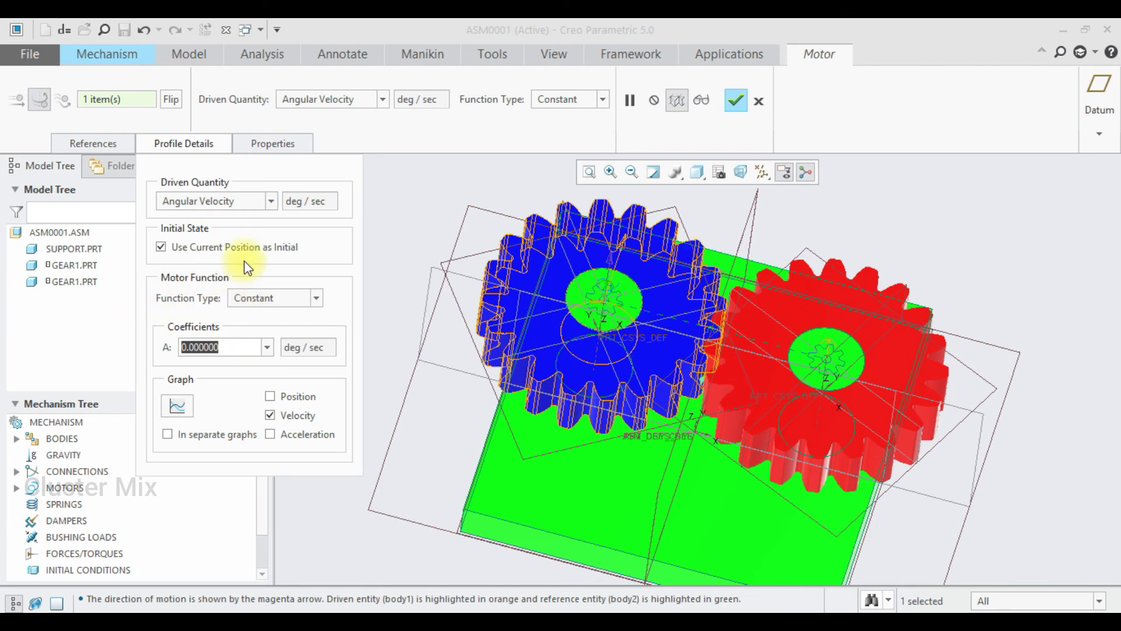
text(20)
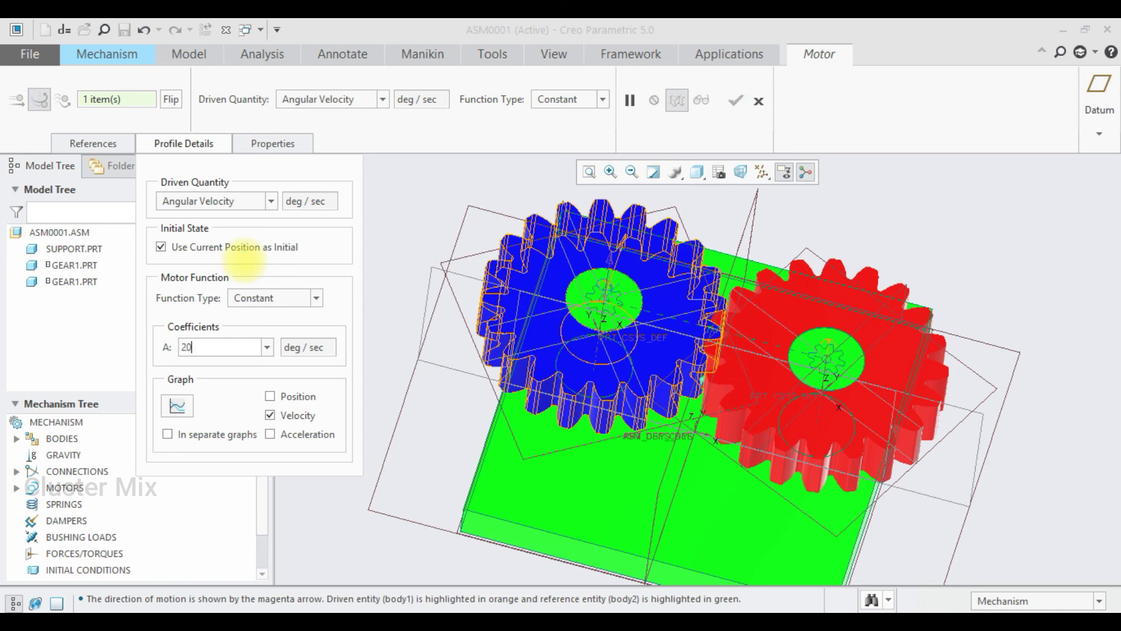
key(super+c)
key(super)
key(super)
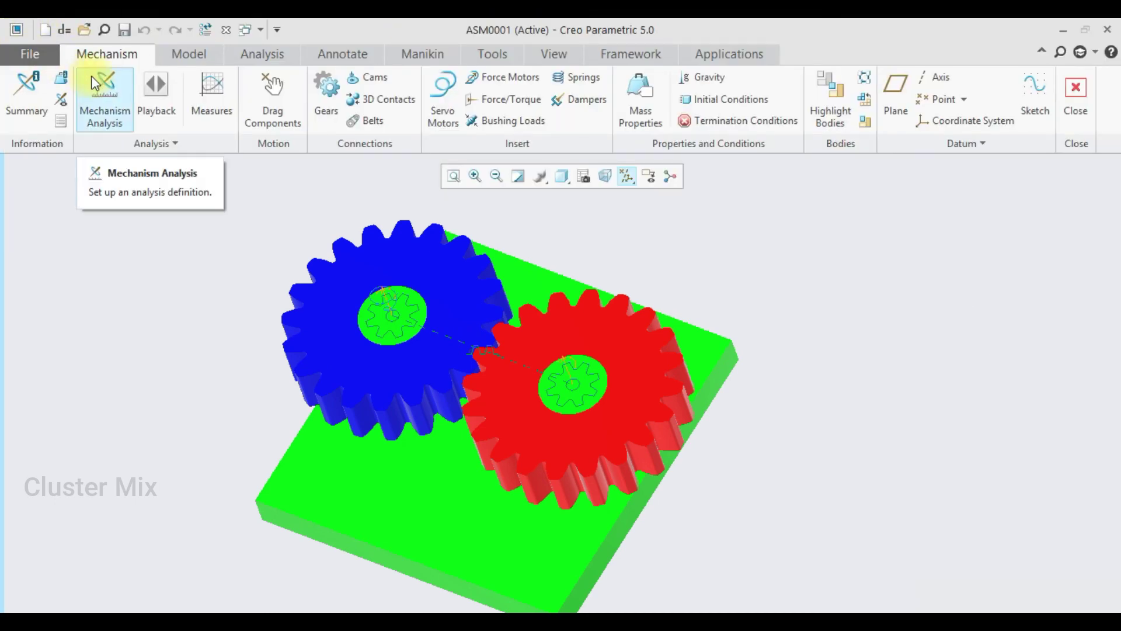
- Define a Kinematic mechanism analysis with an end time of 100 and run it
click(95, 84)
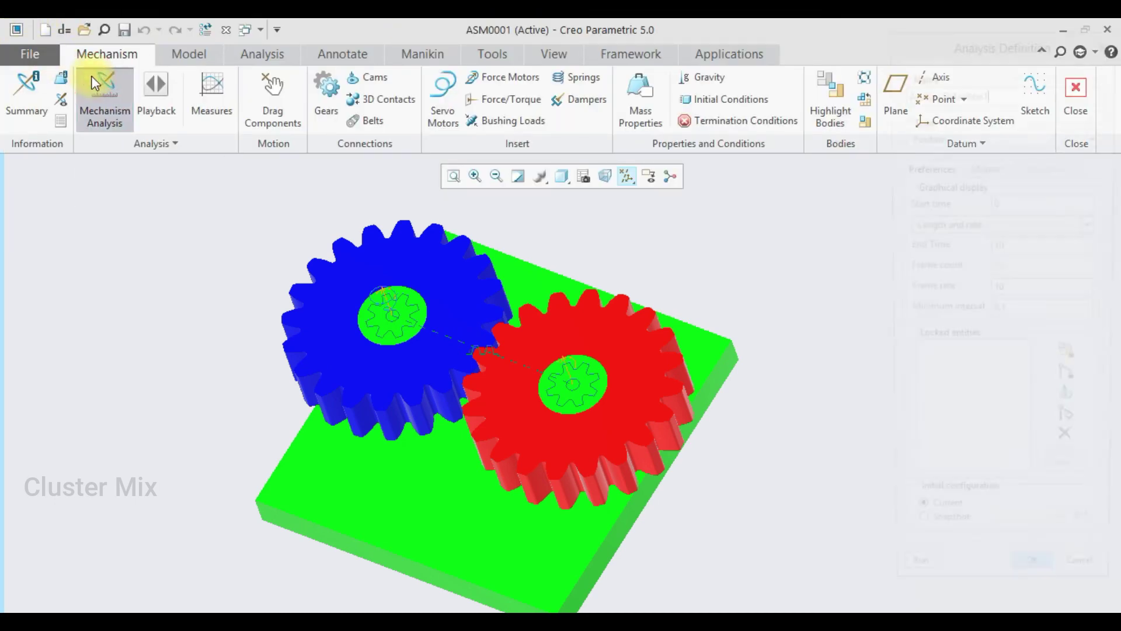
click(958, 137)
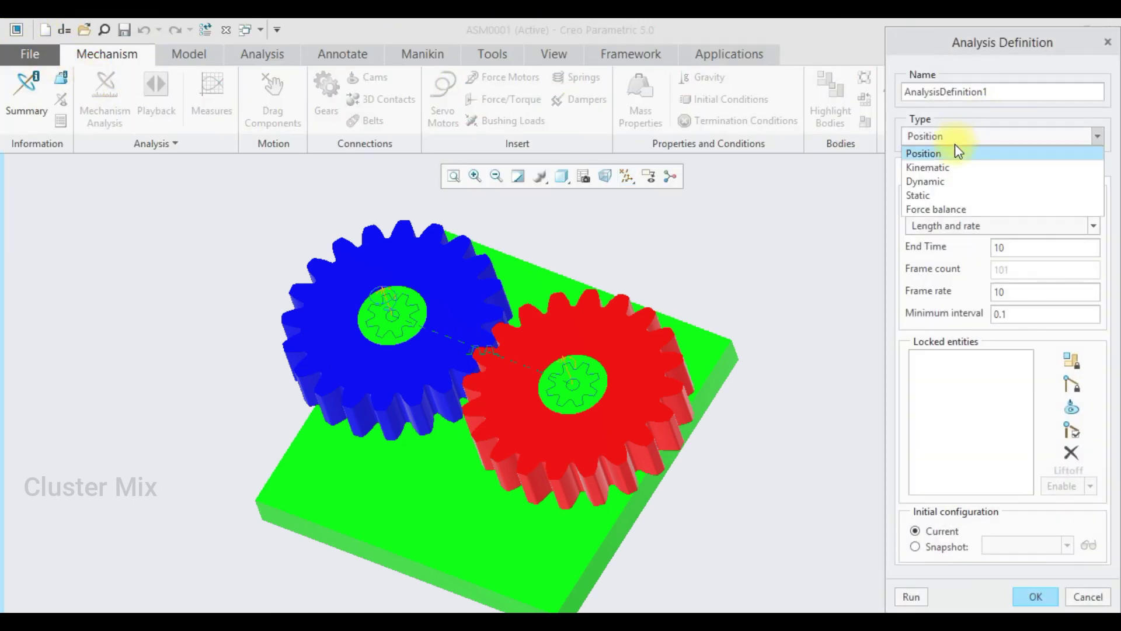
click(935, 167)
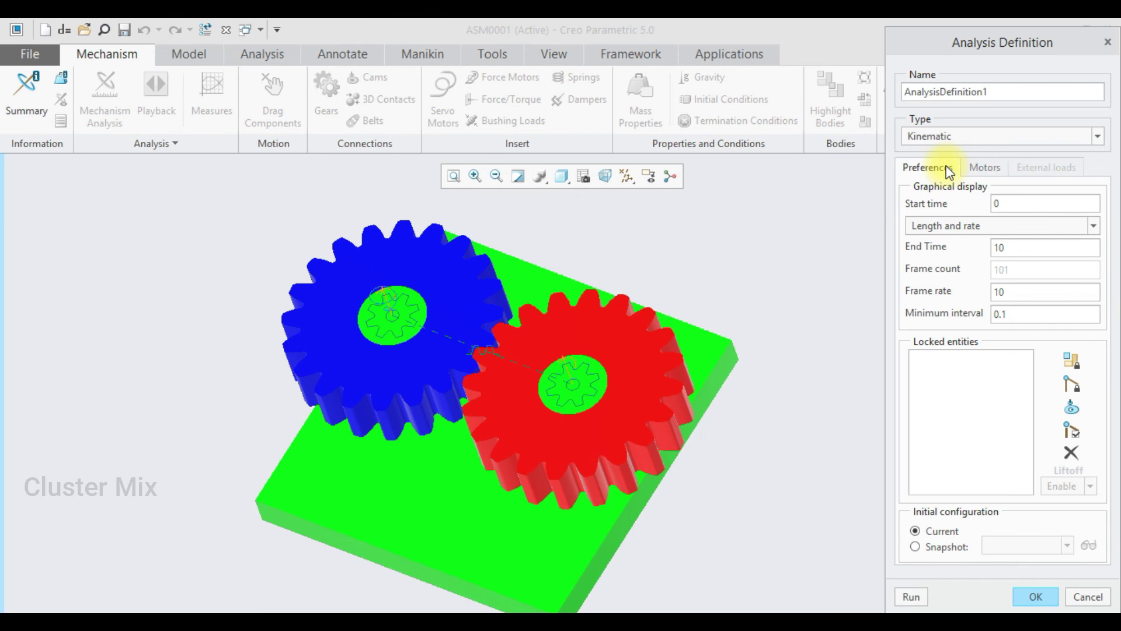
click(1009, 246)
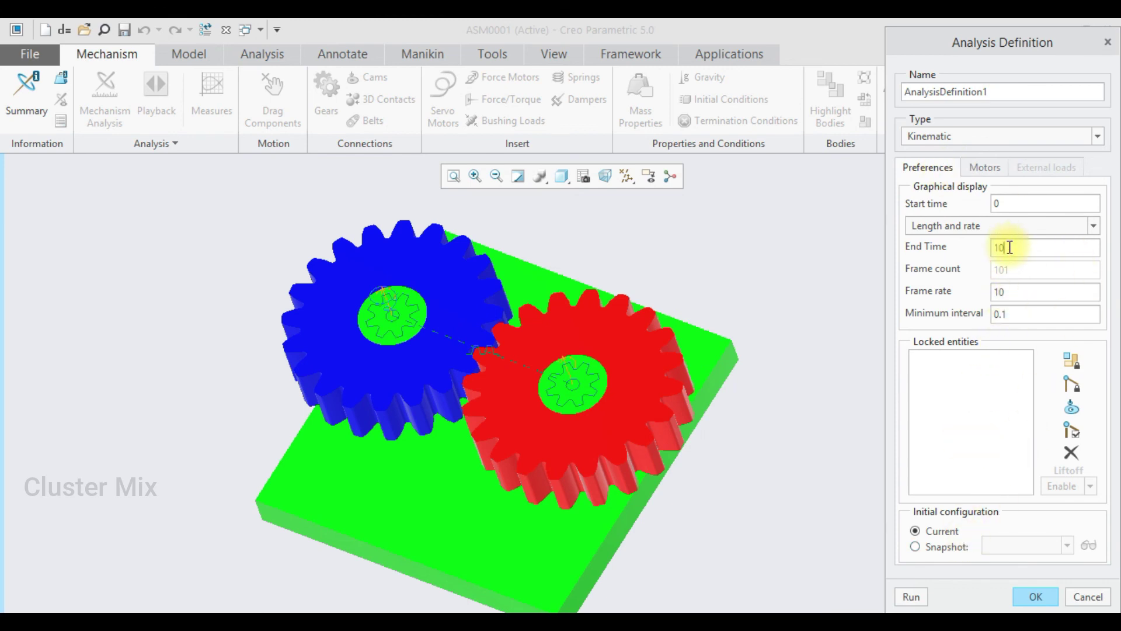
text(0)
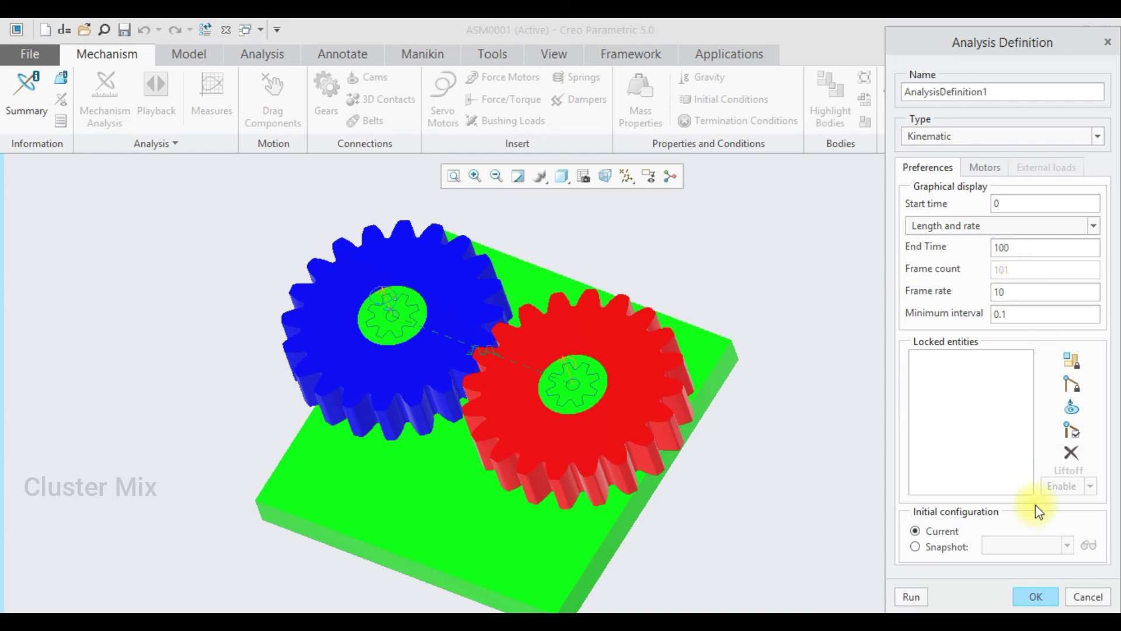
click(911, 596)
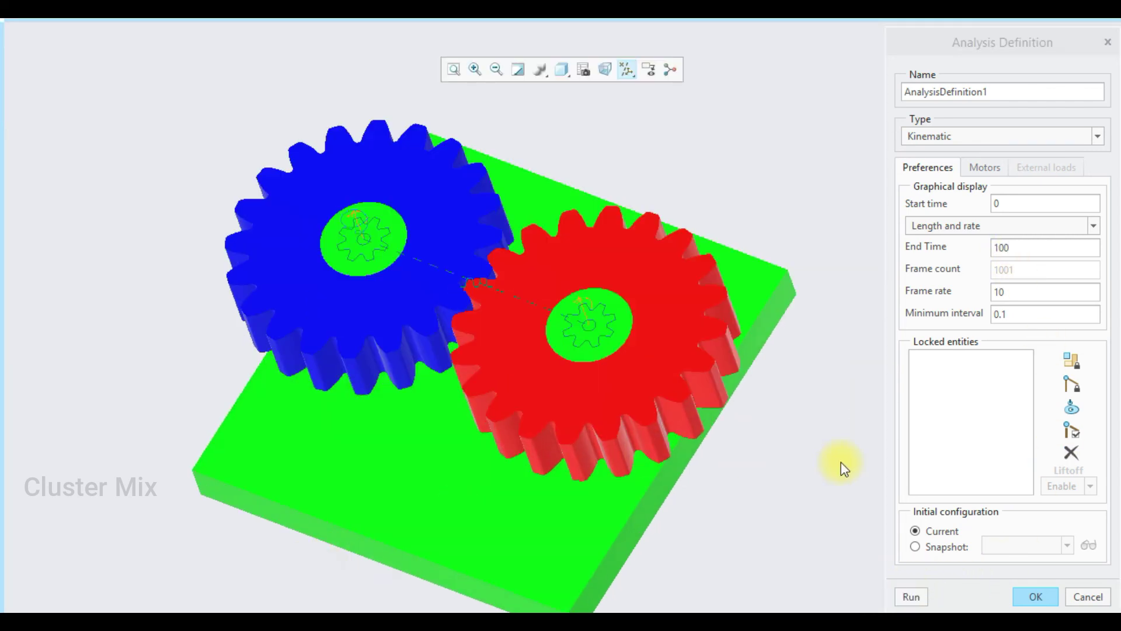